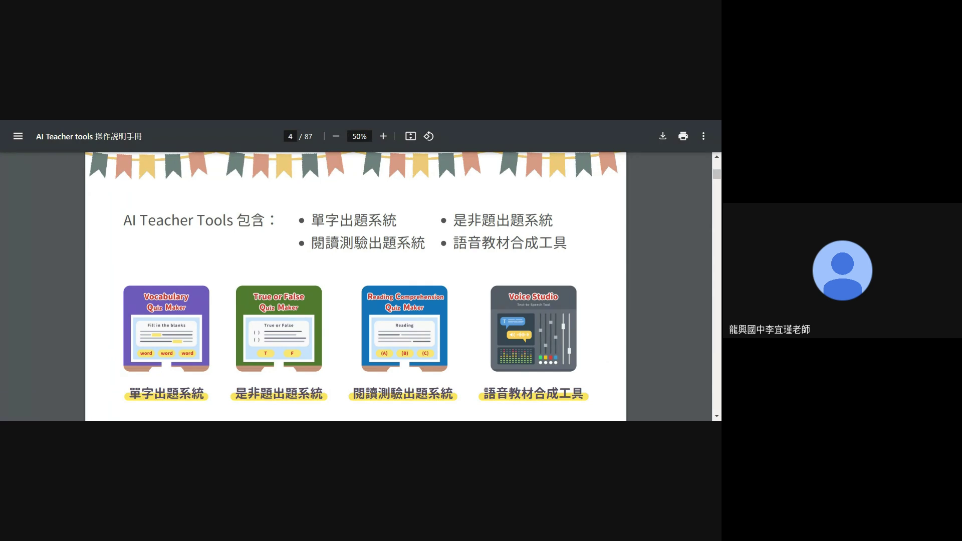
Read the manual's tool overview and the vocabulary quiz system pages through the optional quiz title setting
scroll(596, 354, down, 5)
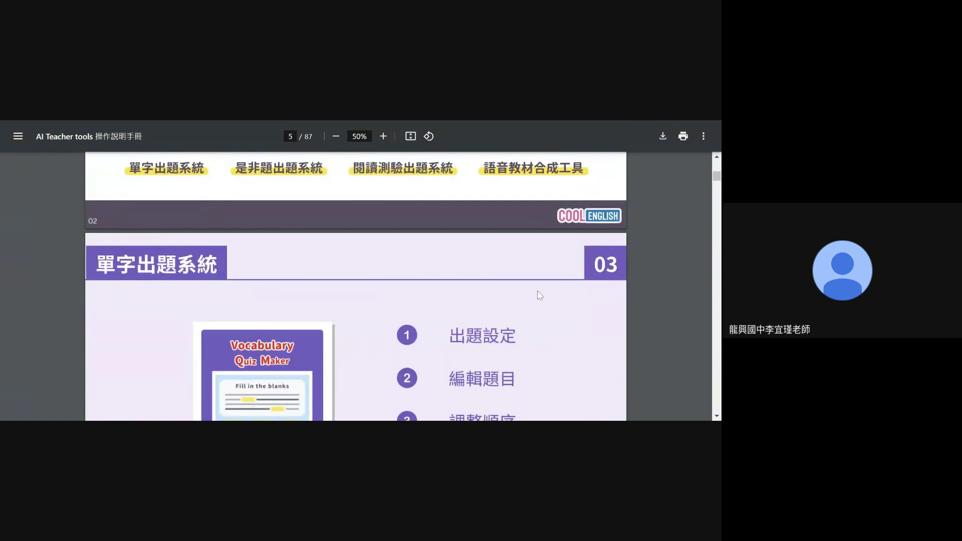
scroll(544, 306, down, 2)
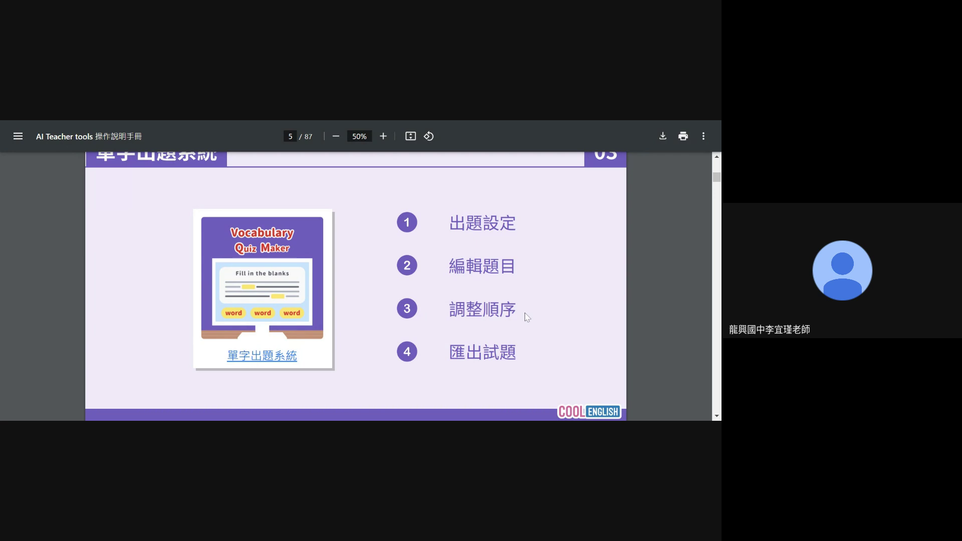
scroll(564, 345, down, 3)
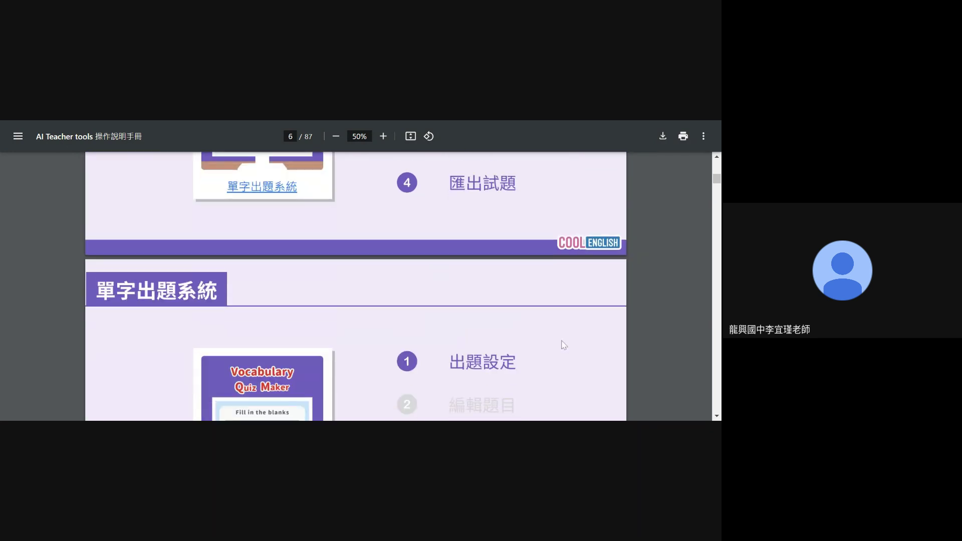
scroll(564, 345, down, 7)
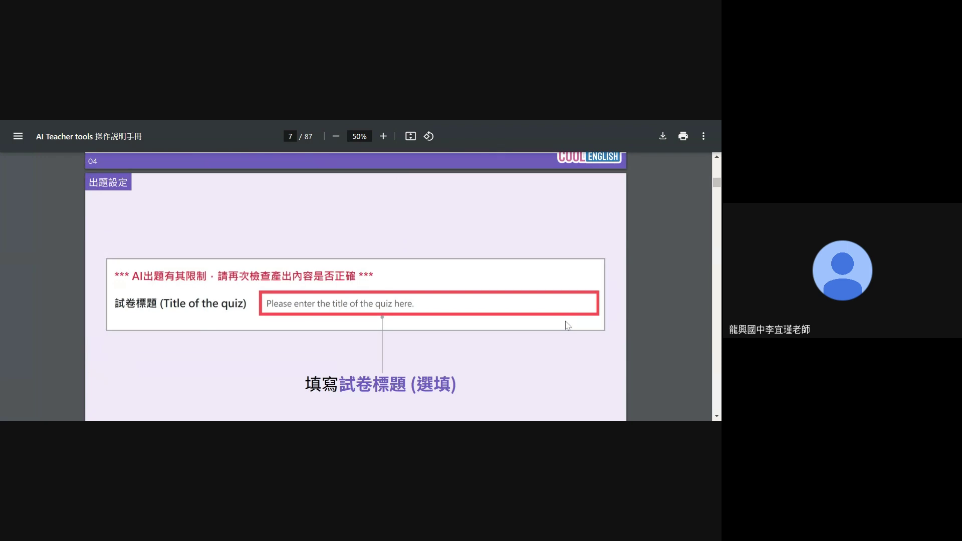
scroll(196, 309, up, 6)
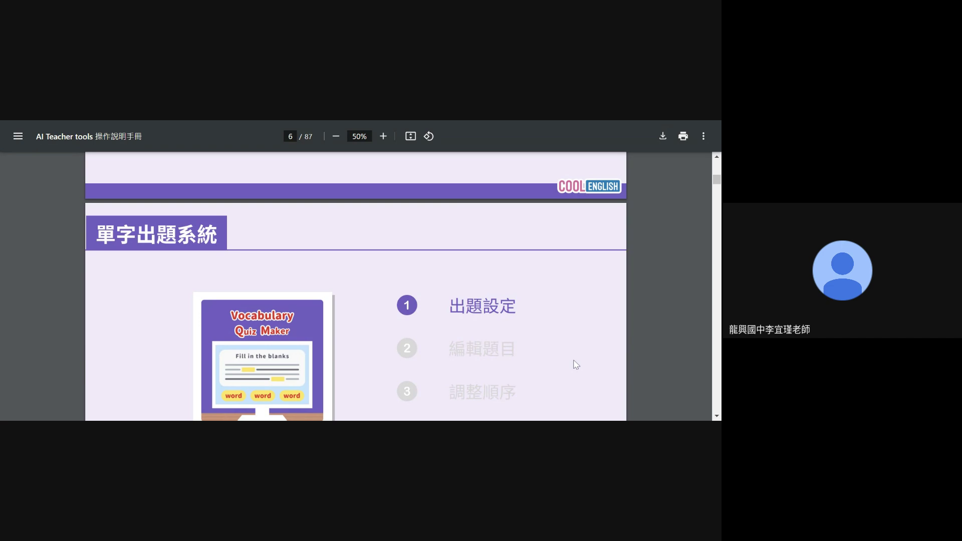
scroll(571, 392, down, 5)
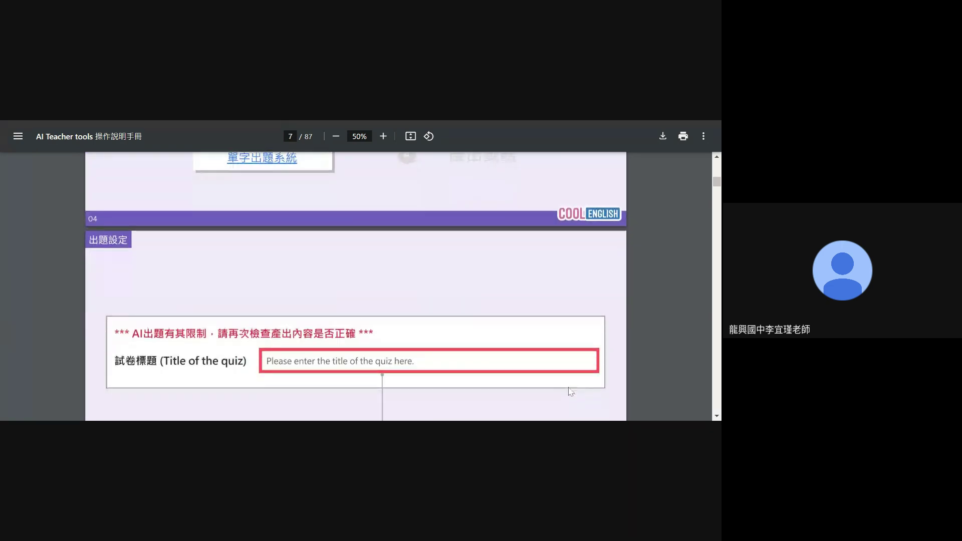
scroll(571, 392, down, 1)
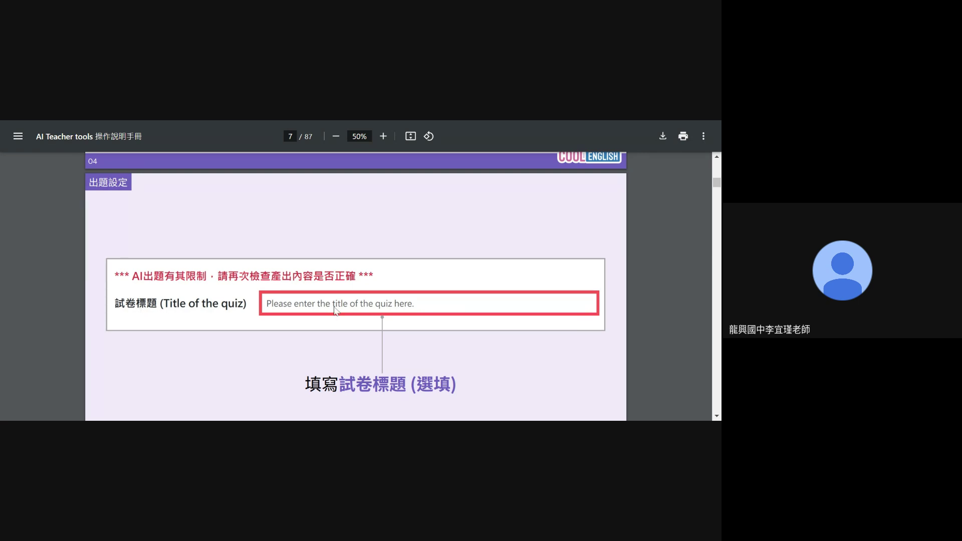
scroll(334, 310, down, 1)
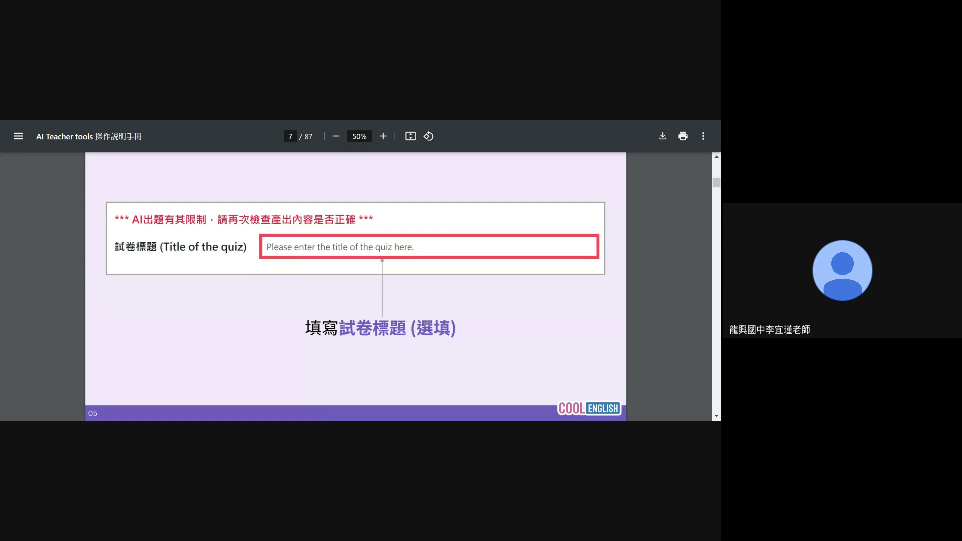
Examine the manual's word list pages on entering words, parts of speech and definitions, adding or deleting words, and using phrasal verbs
scroll(301, 262, down, 4)
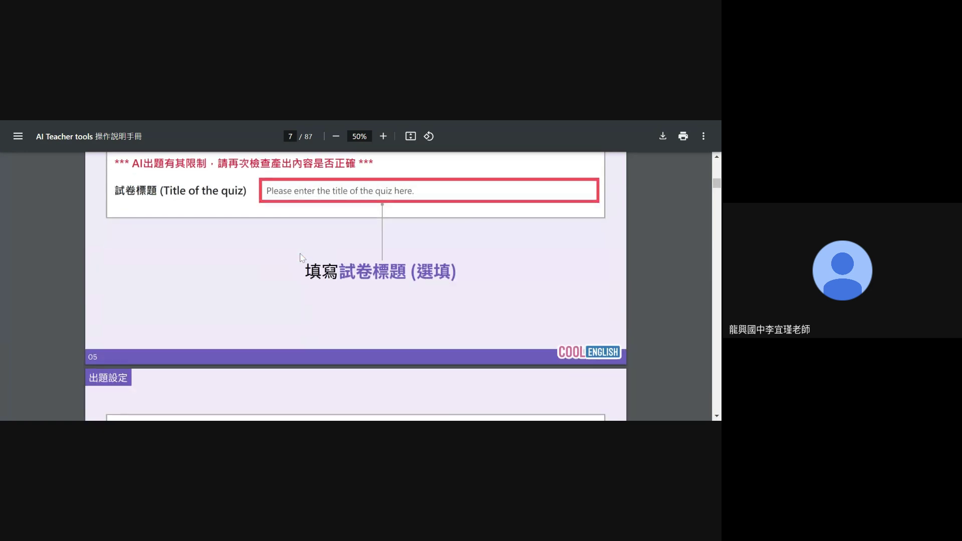
scroll(183, 243, down, 1)
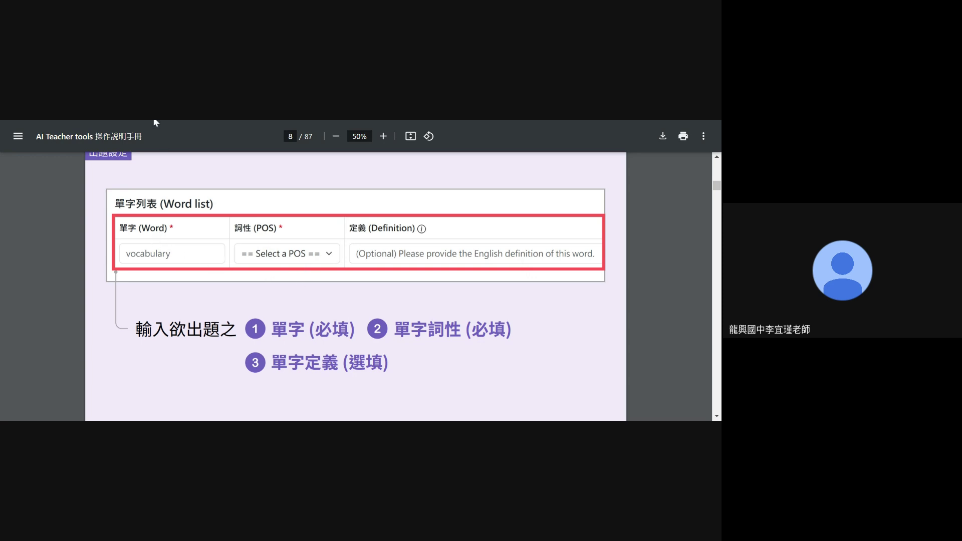
scroll(433, 235, down, 6)
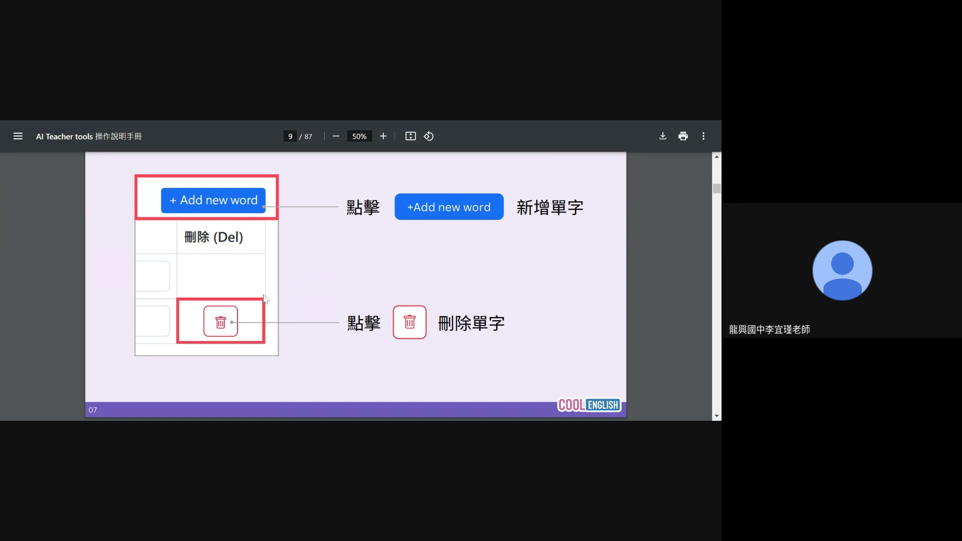
scroll(427, 342, down, 5)
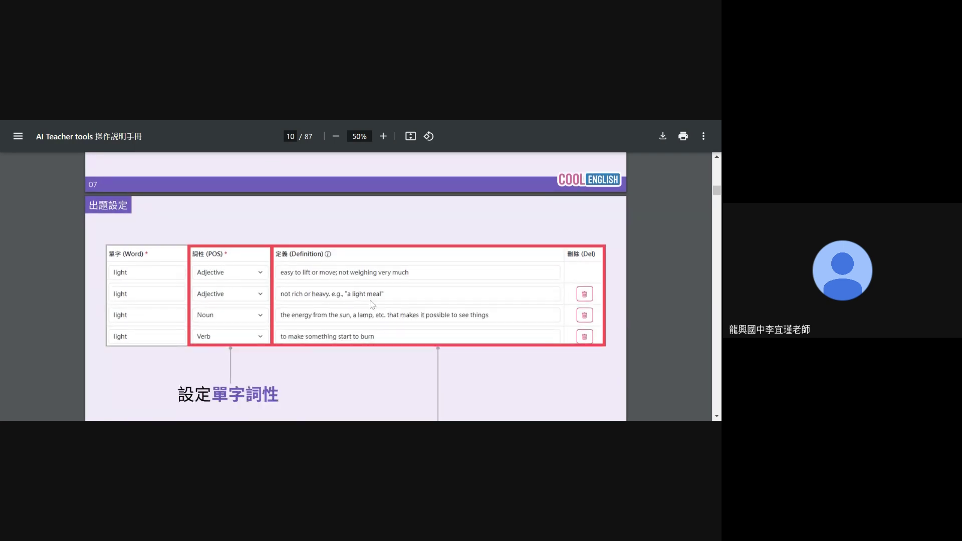
scroll(389, 298, down, 1)
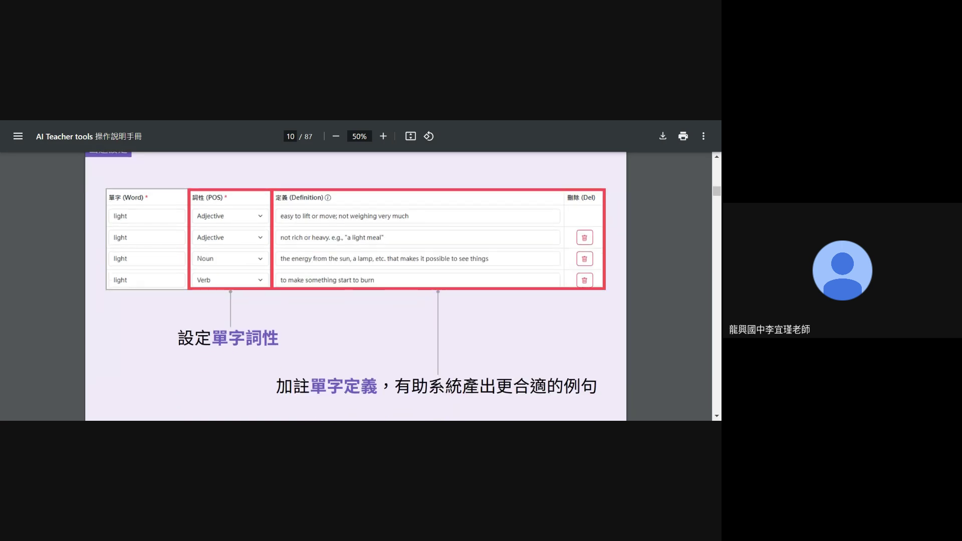
drag(311, 386, 377, 386)
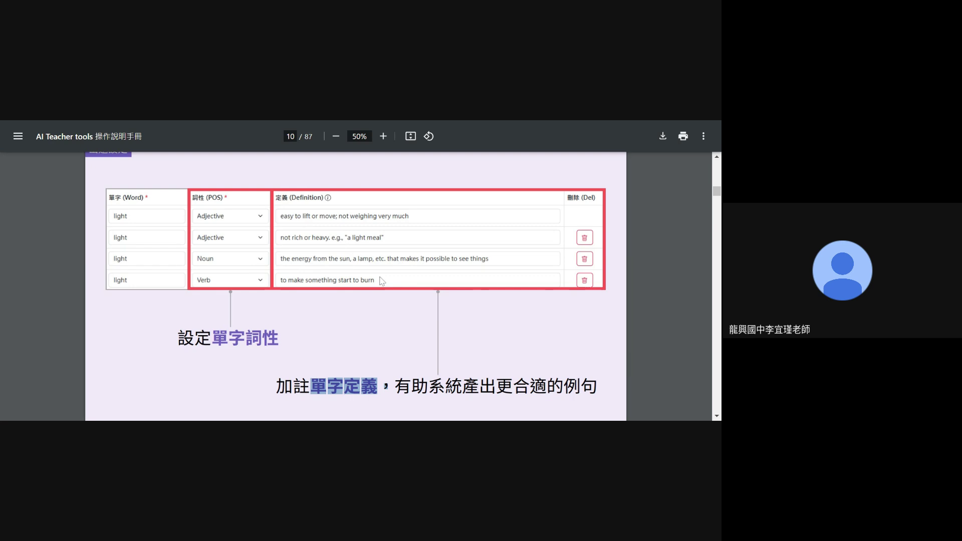
scroll(382, 281, down, 5)
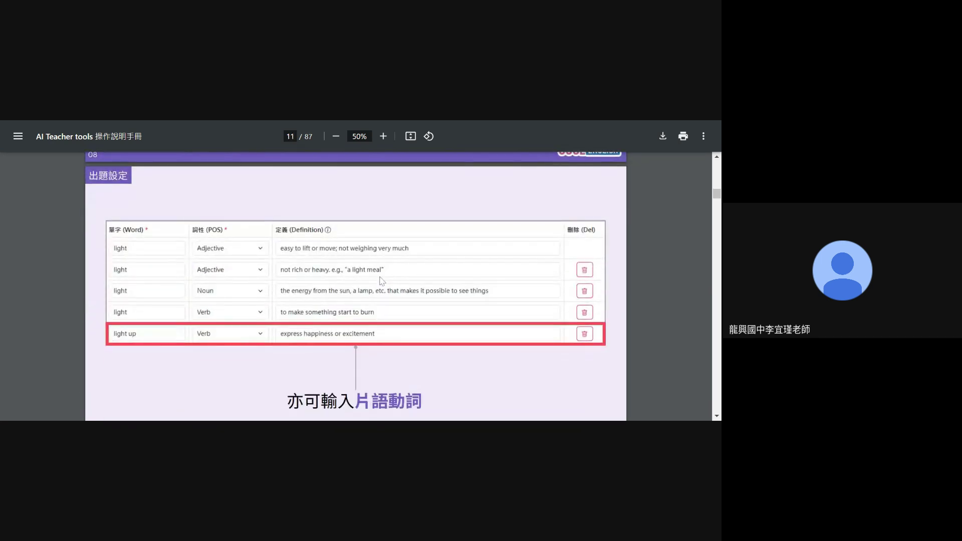
scroll(207, 337, down, 1)
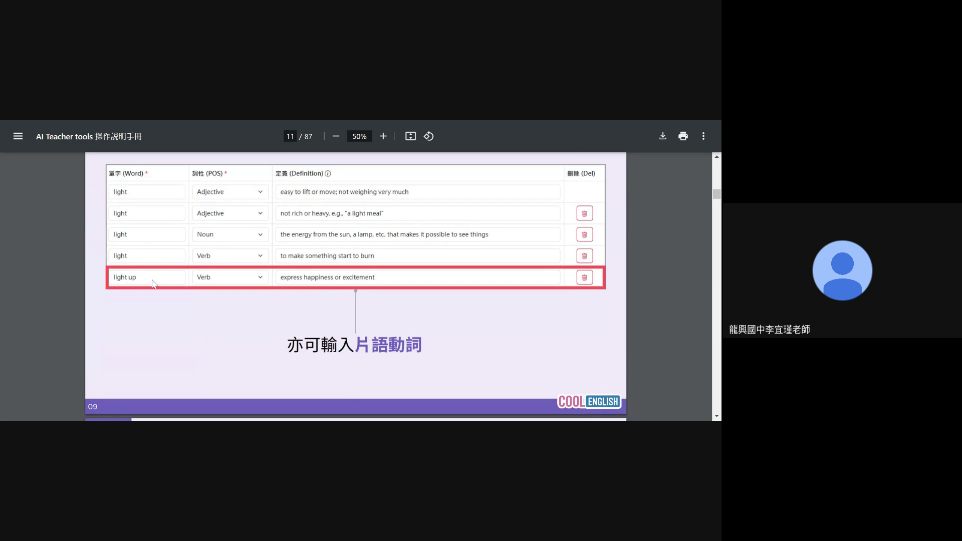
scroll(522, 309, down, 2)
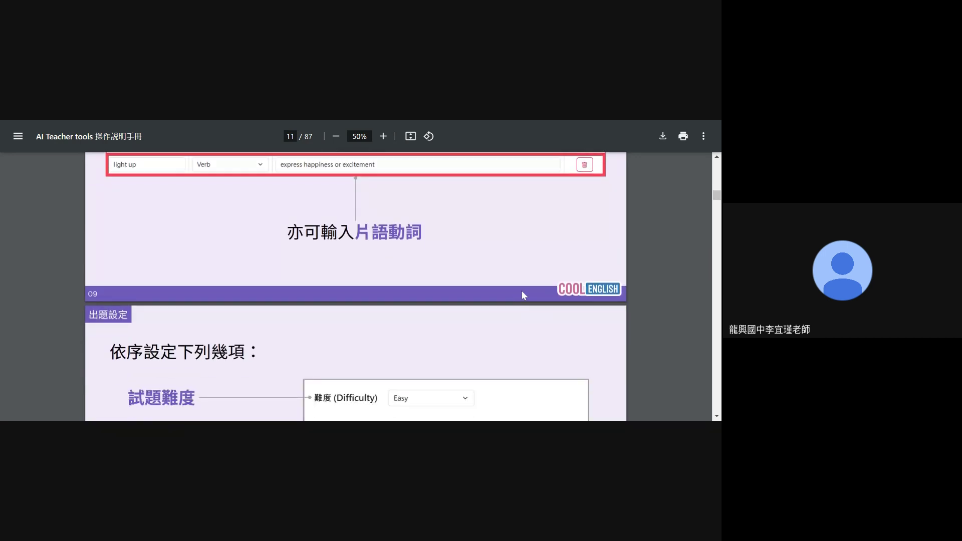
Review the manual's difficulty, translation, word hint and version settings, plus its notes on generating the quiz
scroll(425, 254, down, 3)
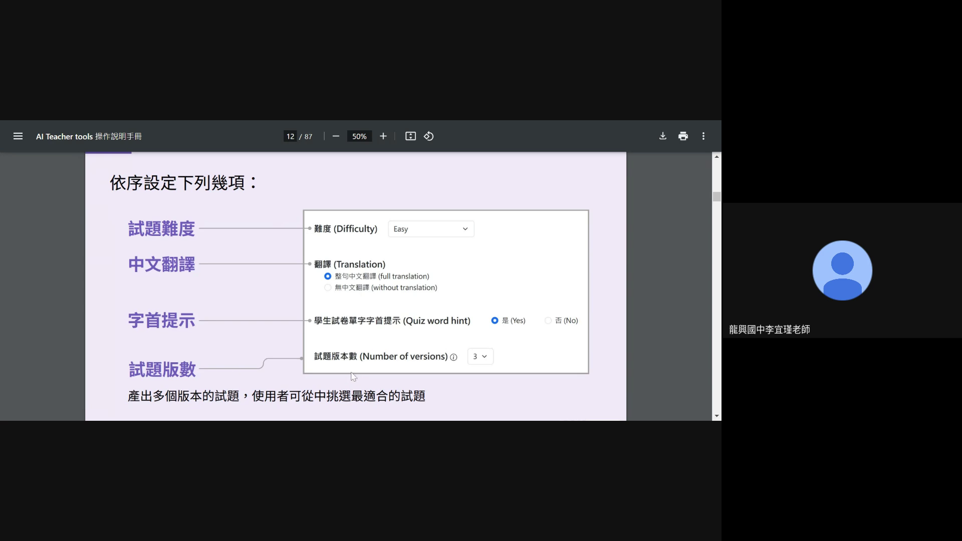
scroll(397, 378, down, 2)
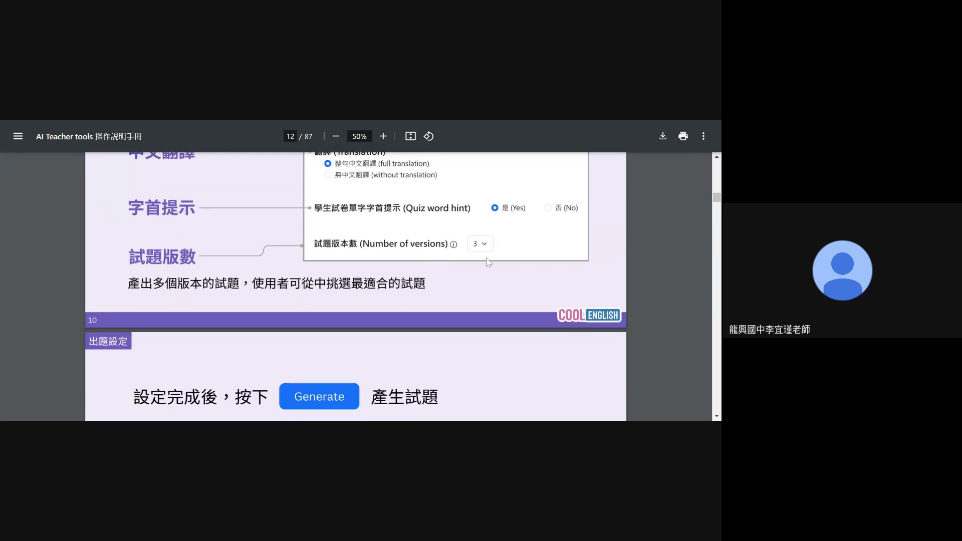
scroll(488, 258, down, 2)
scroll(356, 286, down, 1)
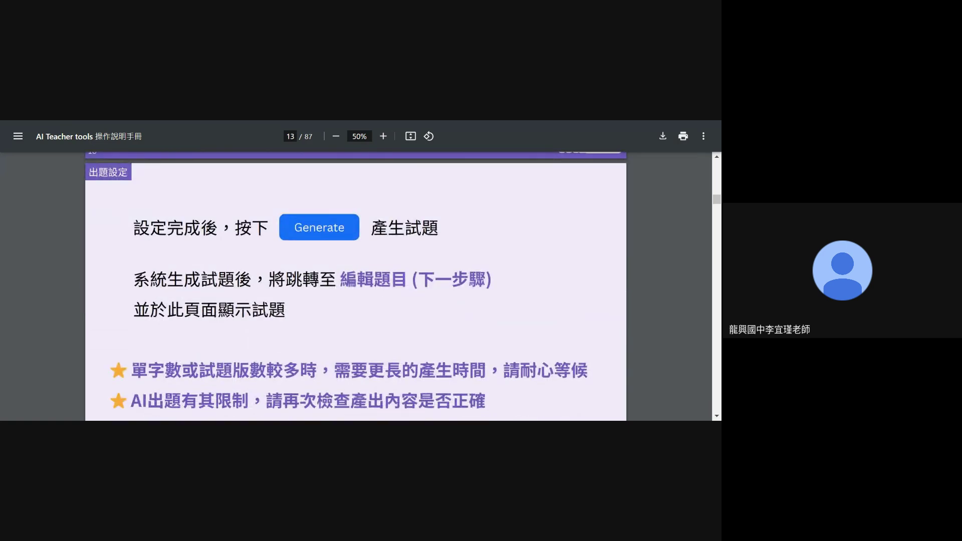
drag(132, 370, 181, 371)
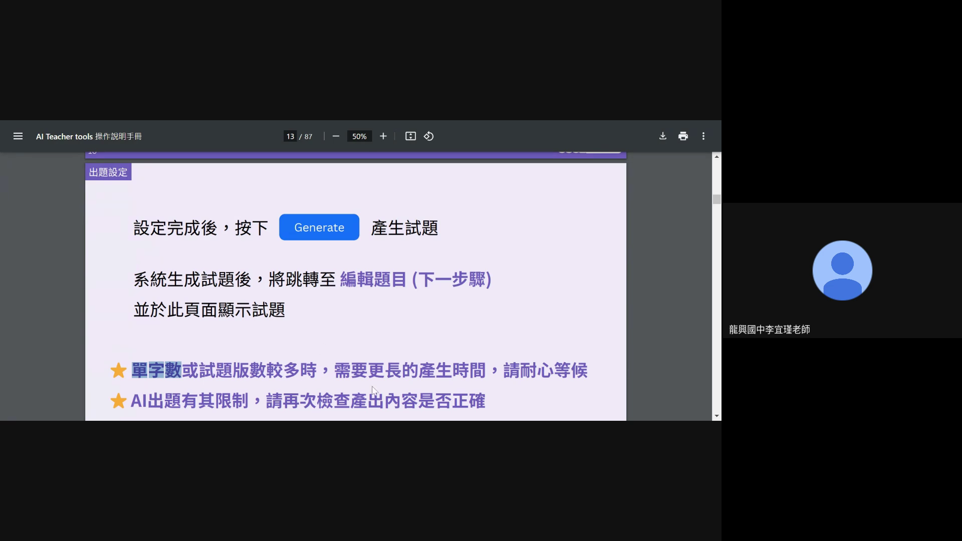
drag(368, 370, 436, 370)
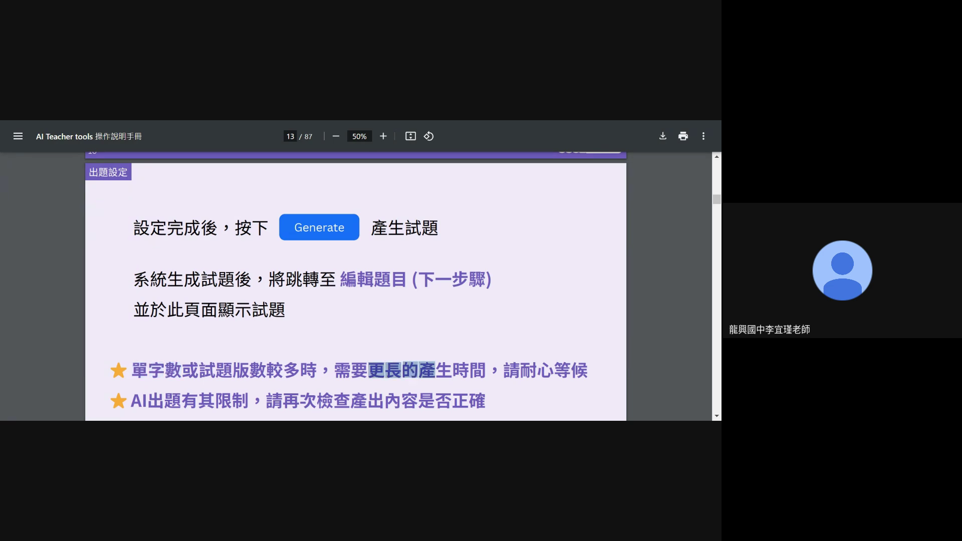
scroll(356, 283, down, 1)
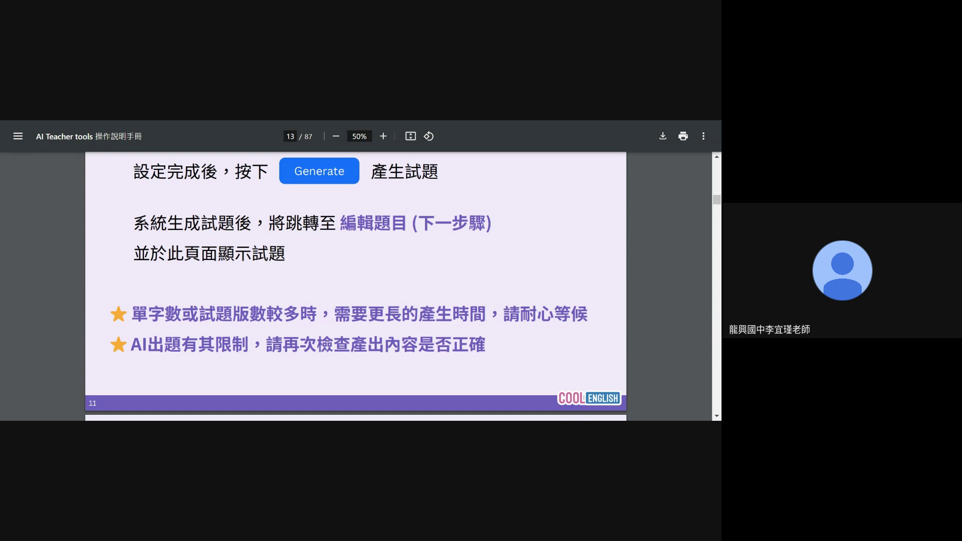
scroll(598, 268, down, 3)
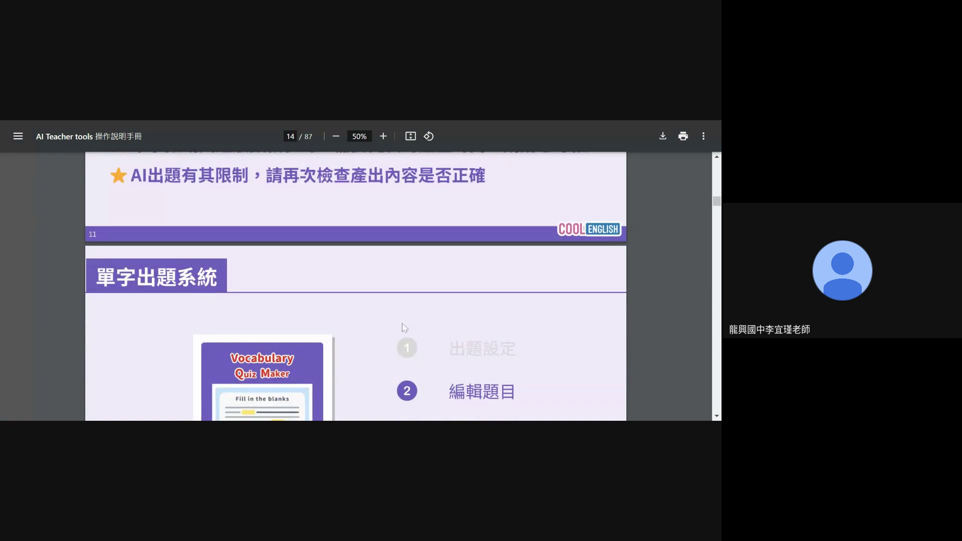
scroll(686, 337, up, 5)
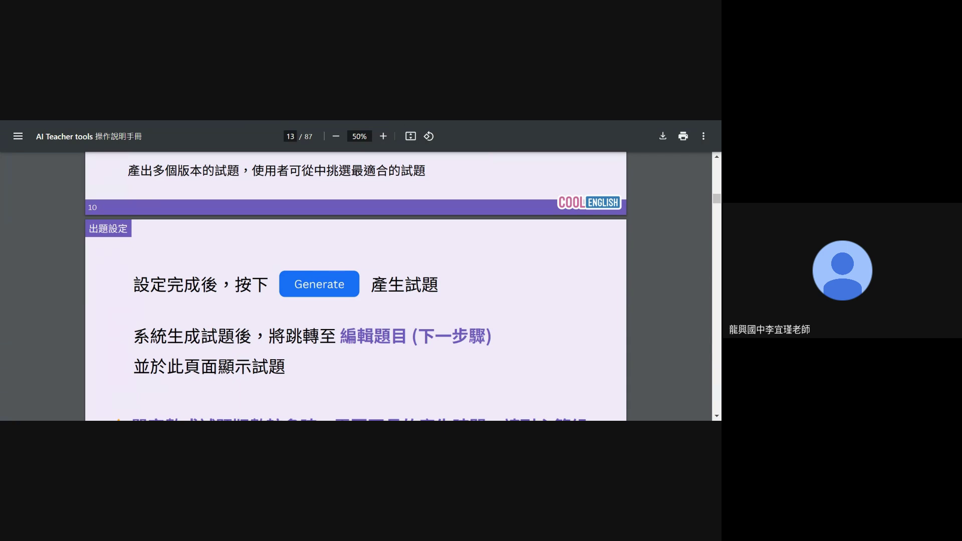
Switch to the Cool English site and open 酷英教師AI特助 from the 教學輔助工具 category of 國中區
key(ctrl+Tab)
scroll(424, 361, up, 5)
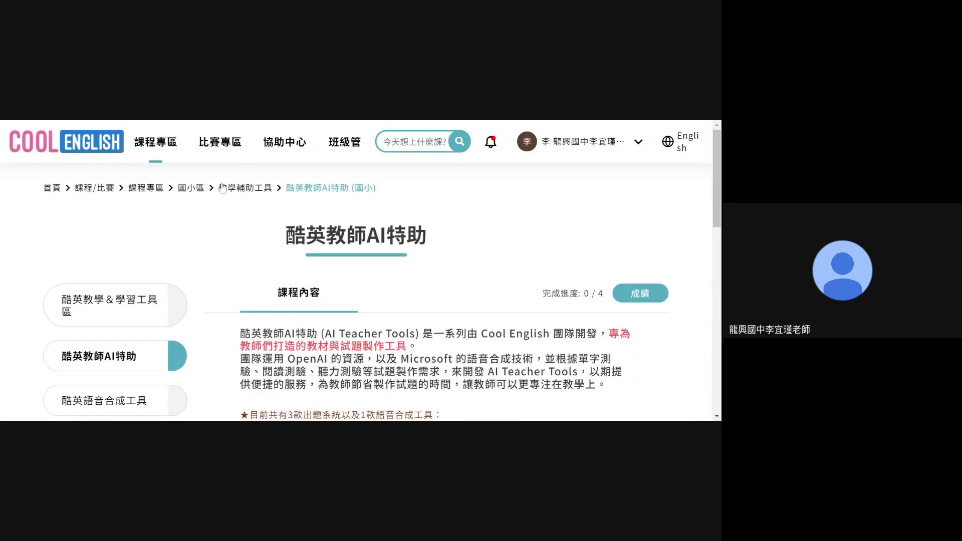
mouse_move(155, 145)
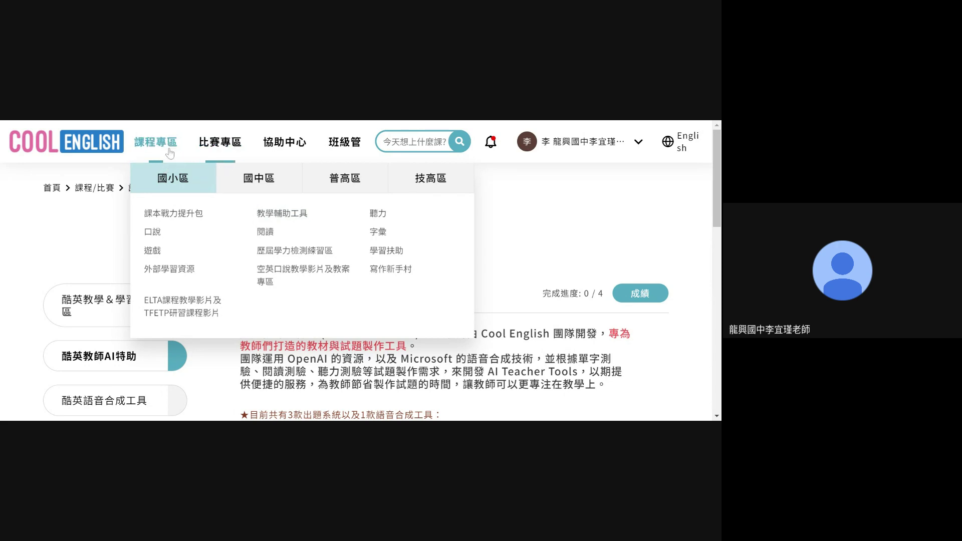
click(234, 173)
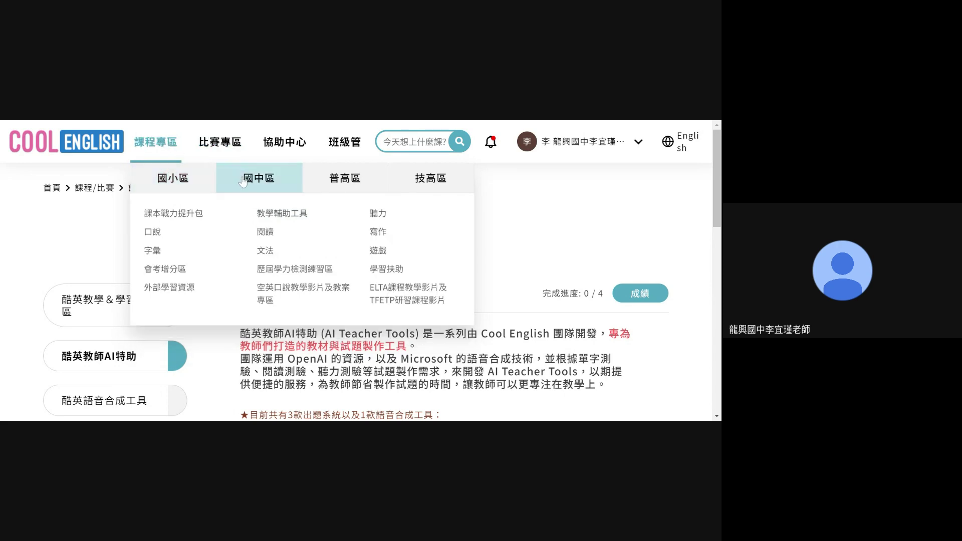
click(298, 216)
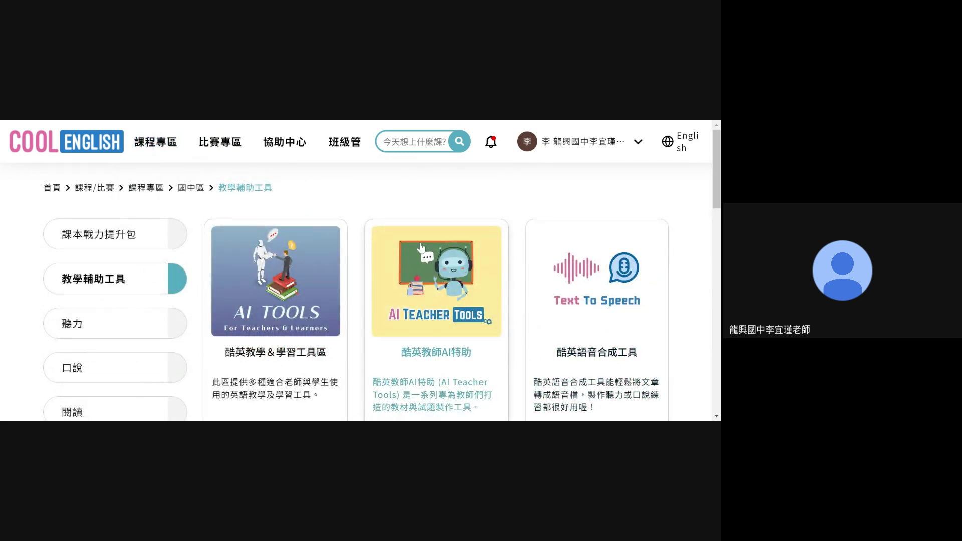
click(455, 327)
Open the external 酷英教師AI特助 link in the course content to reach the AI Teacher Tools home page
scroll(447, 306, down, 3)
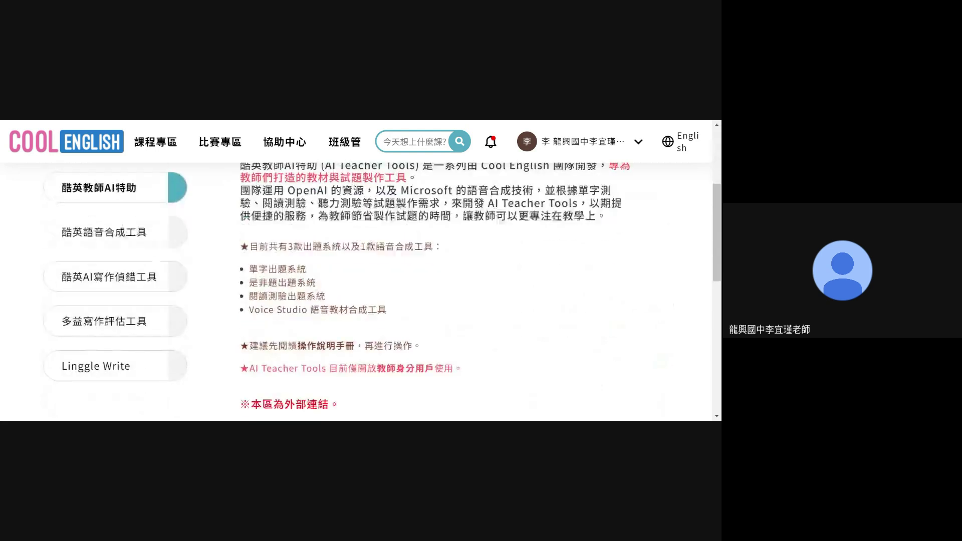
scroll(451, 312, down, 3)
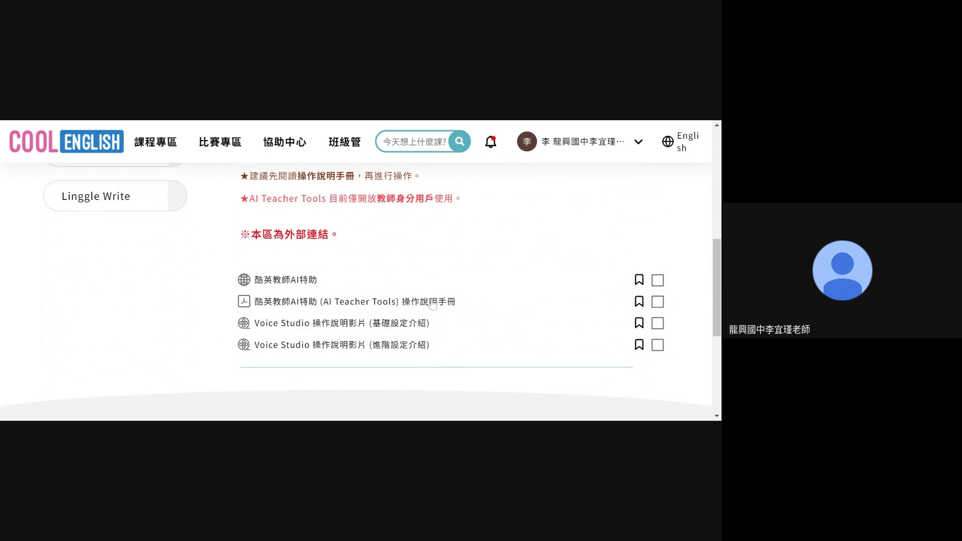
click(252, 283)
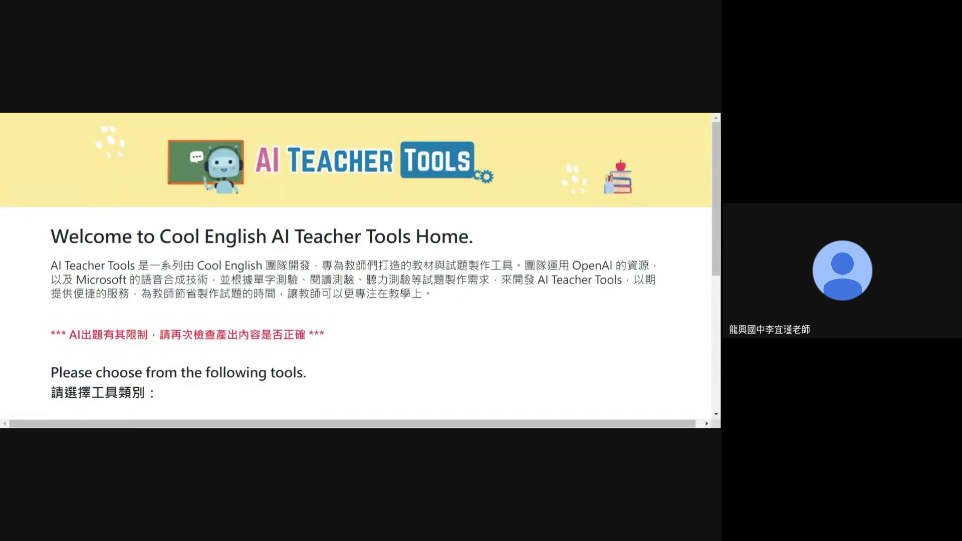
Review the notice about checking AI-generated content and the quiz and voice tools offered on the home page
scroll(341, 343, down, 1)
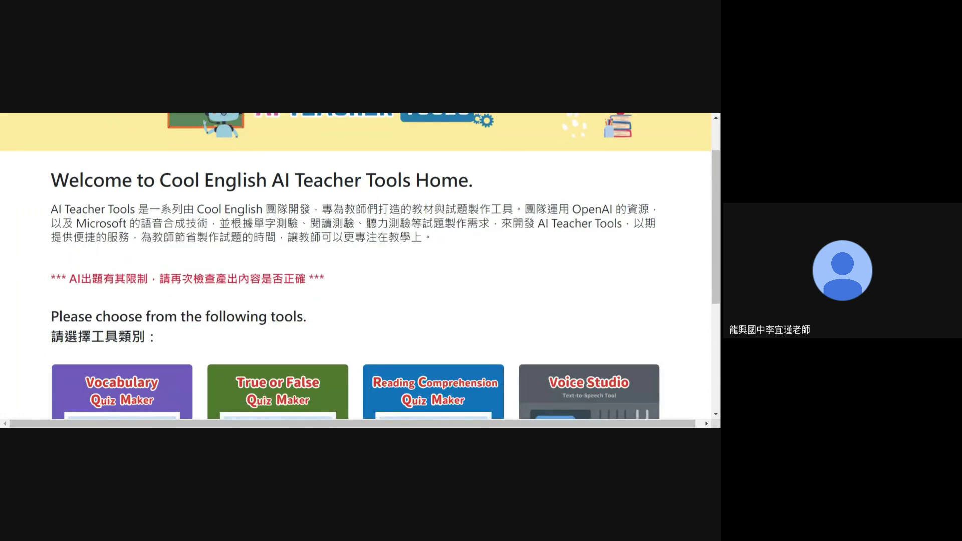
drag(66, 278, 316, 274)
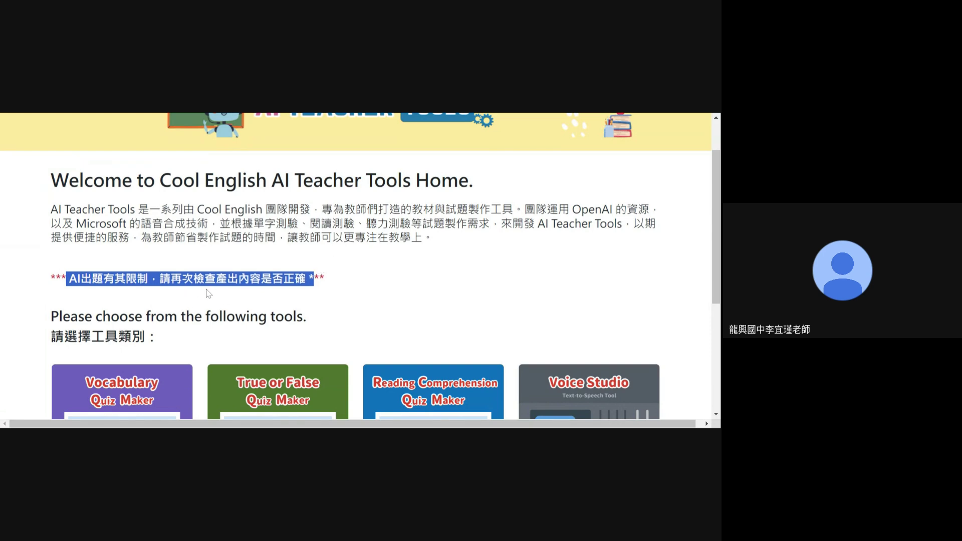
scroll(182, 333, down, 2)
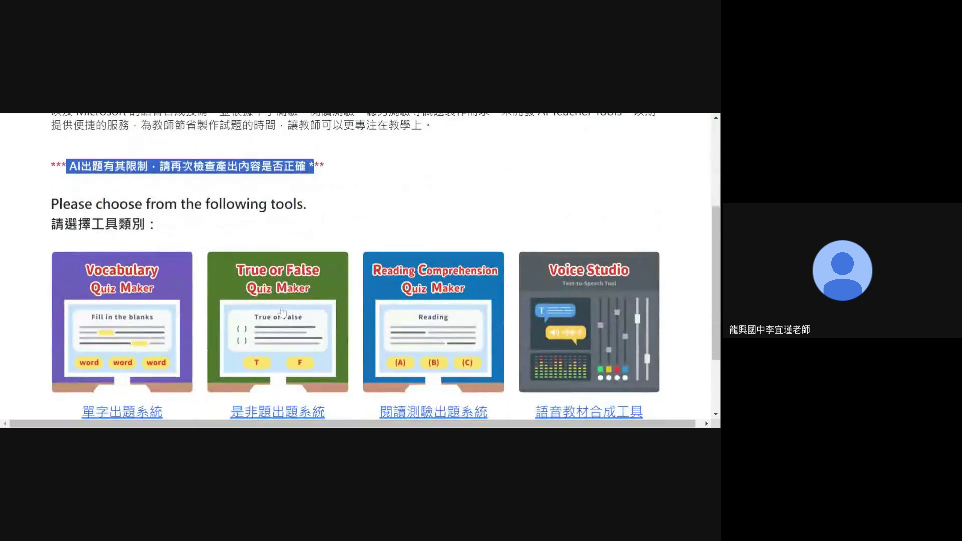
Open the 單字出題系統 vocabulary quiz maker and title the quiz "B5L1 voc"
scroll(182, 334, down, 1)
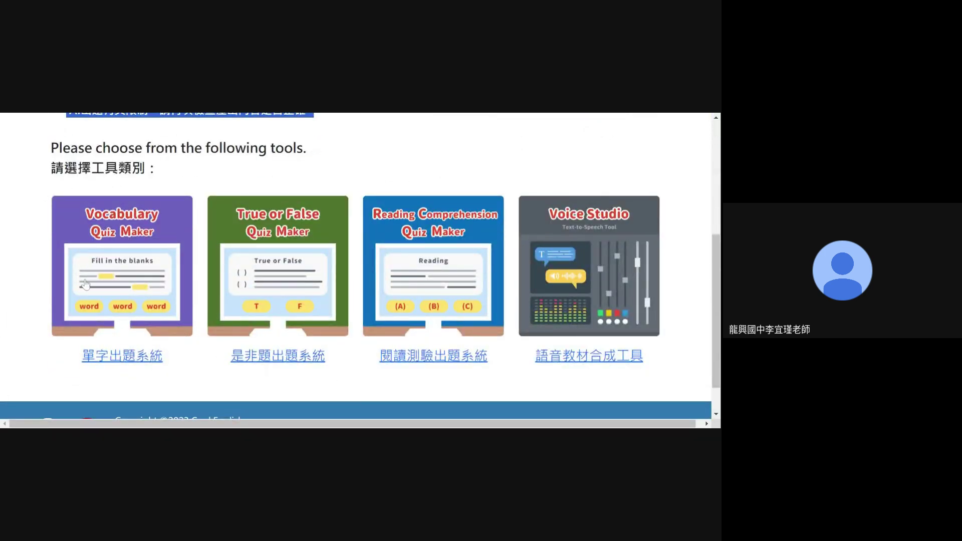
click(132, 261)
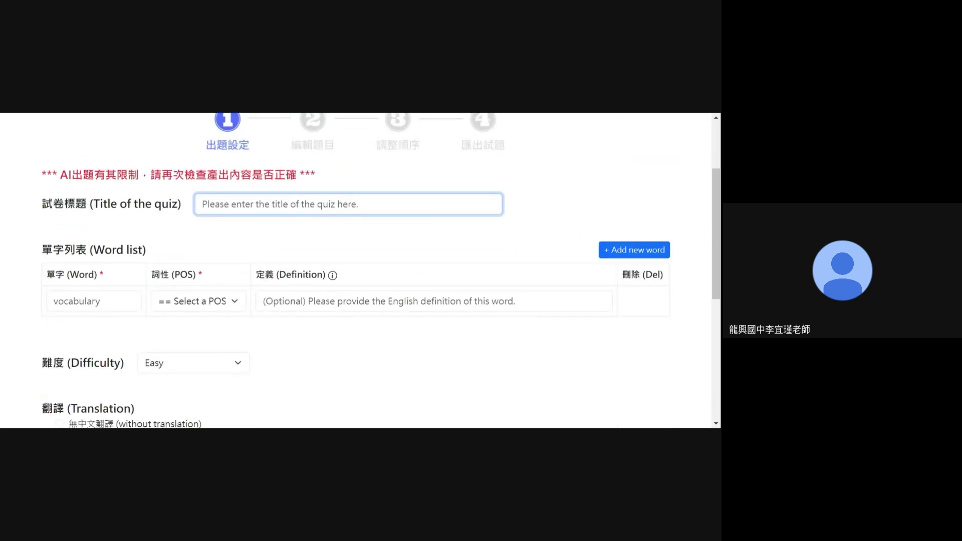
click(308, 221)
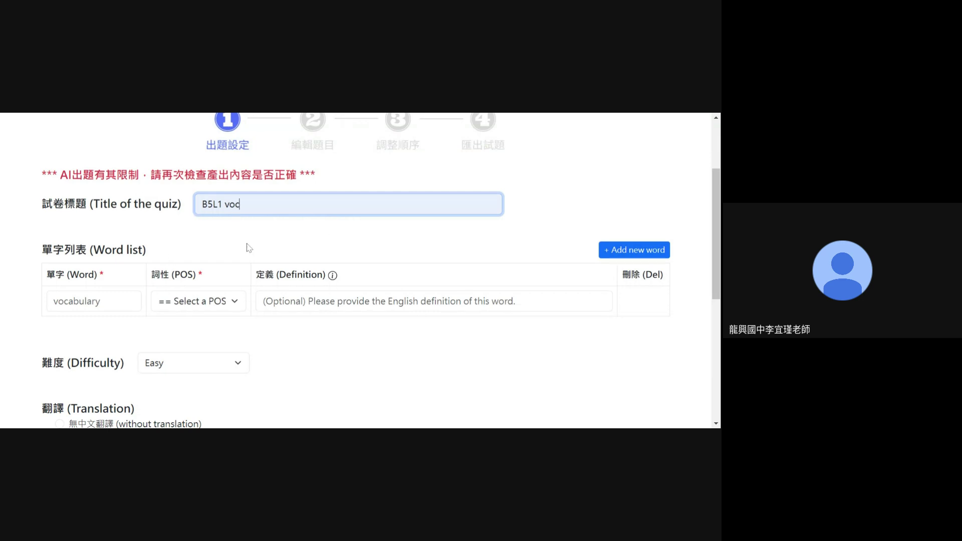
Enter photo as the first word in the word list and set its part of speech to Noun
click(105, 301)
text(photo)
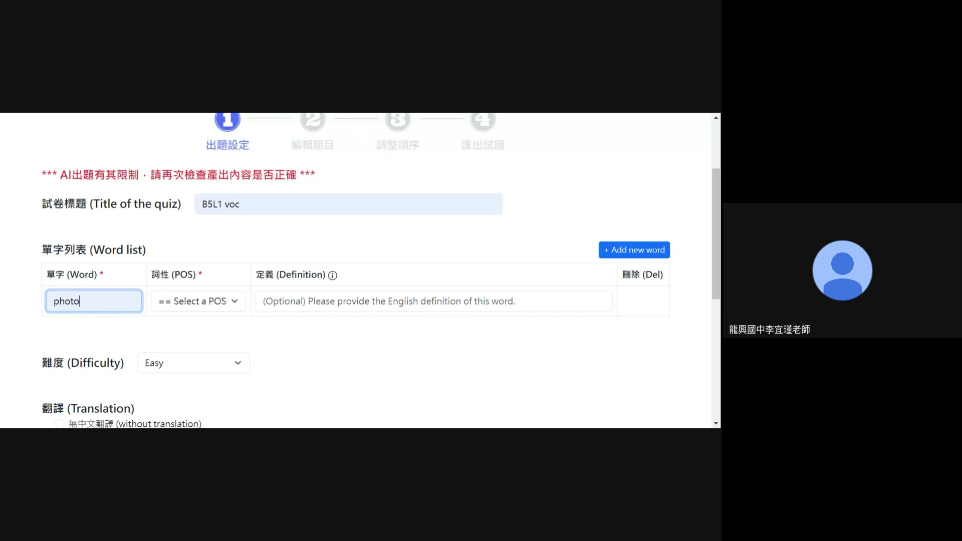
click(220, 310)
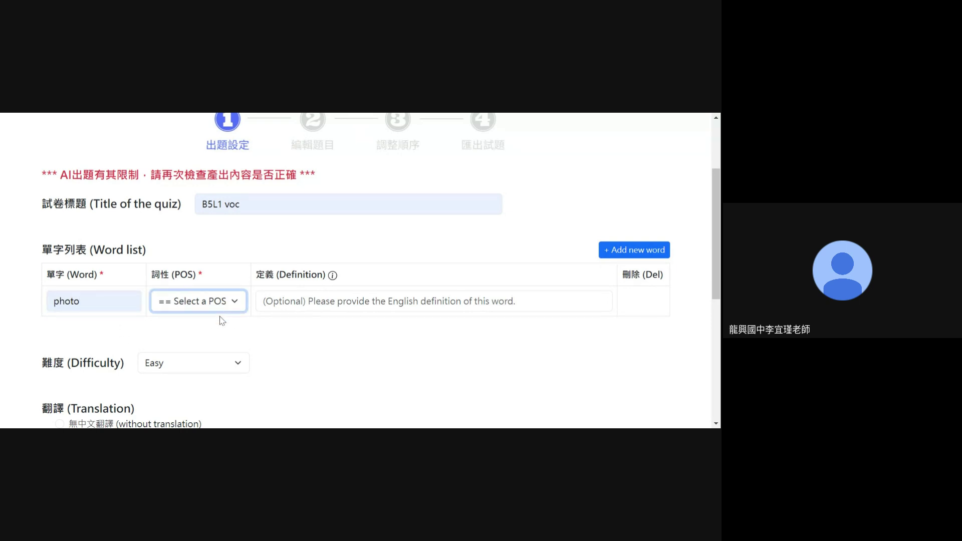
click(222, 320)
key(Tab)
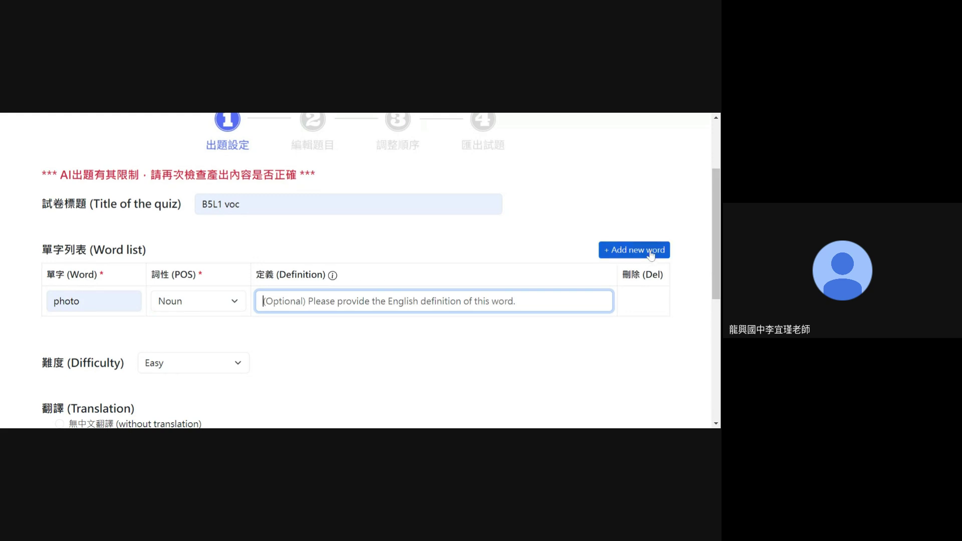
click(242, 424)
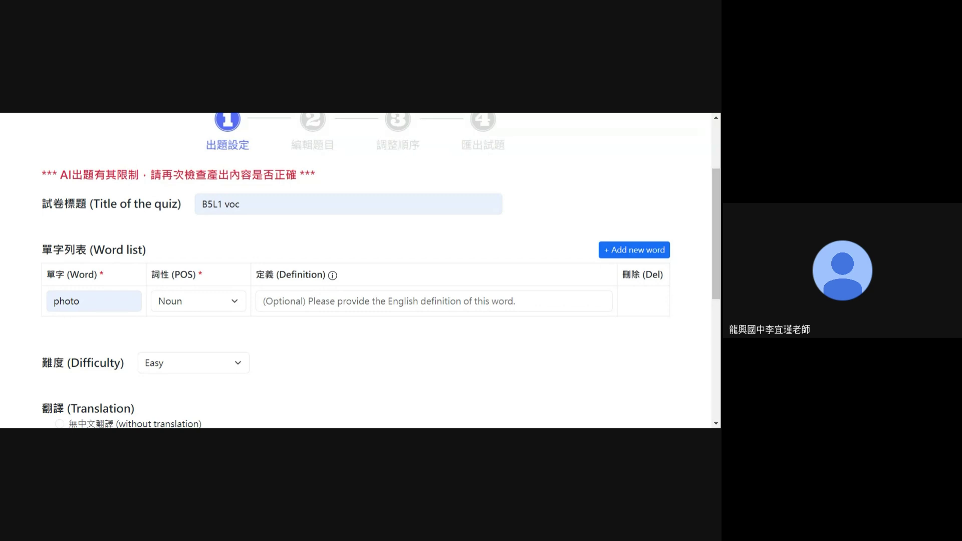
Add a second word, crazy, to the word list and set its part of speech to Adjective
click(608, 251)
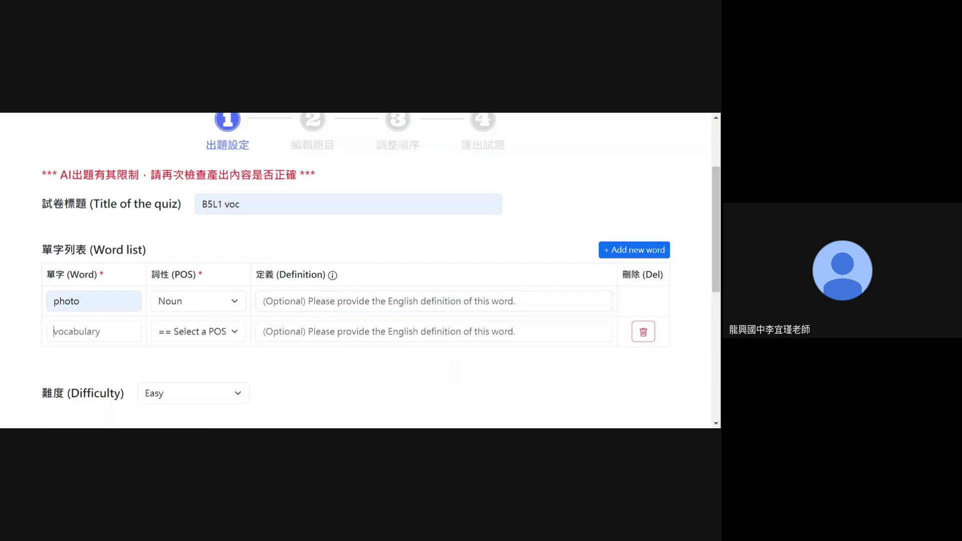
text(crazy)
click(179, 330)
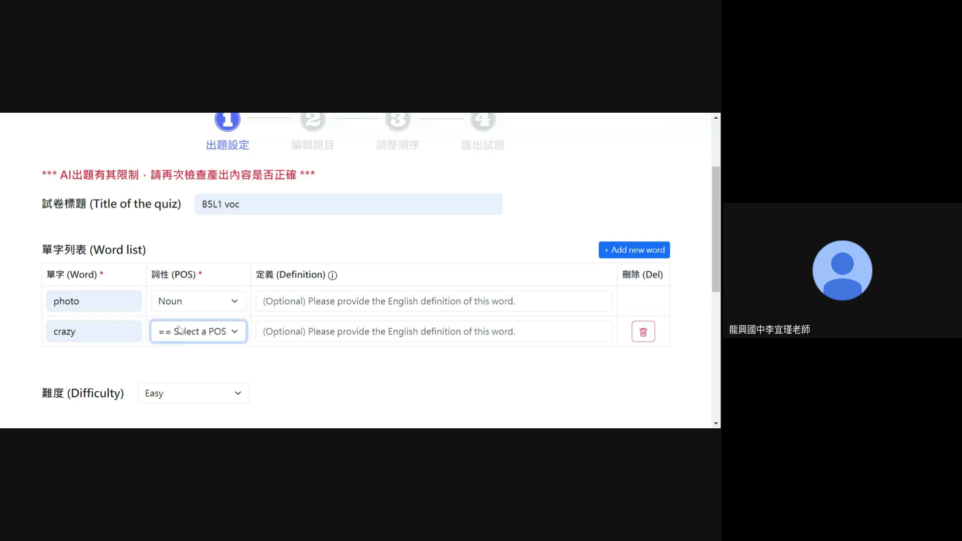
click(180, 317)
Try adding a third word, tip, as a Noun and delete its row from the word list
click(628, 254)
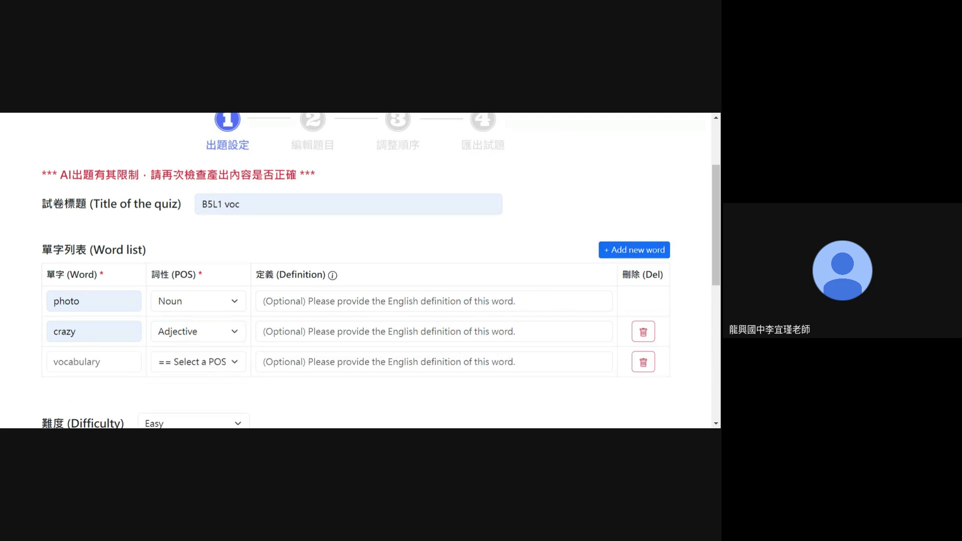
click(87, 365)
text(tip)
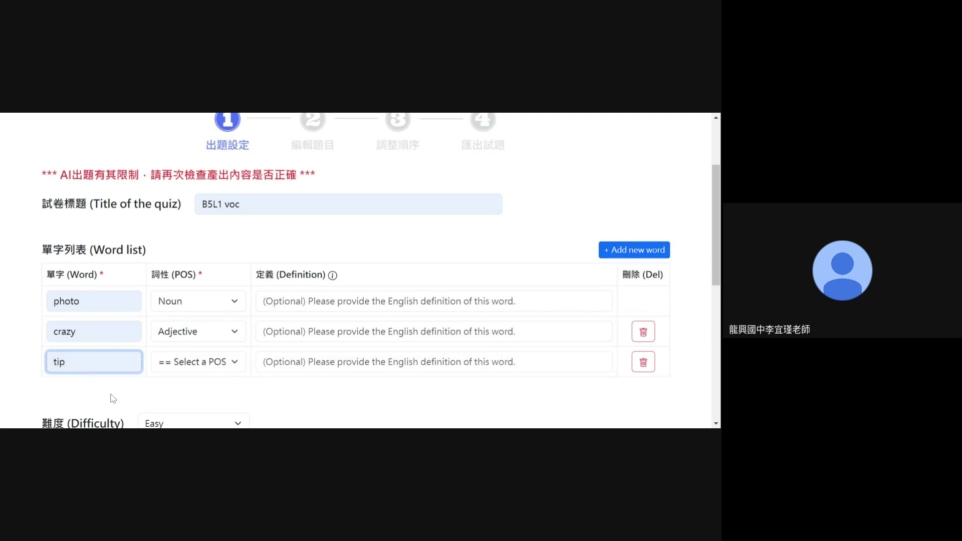
click(193, 363)
click(195, 353)
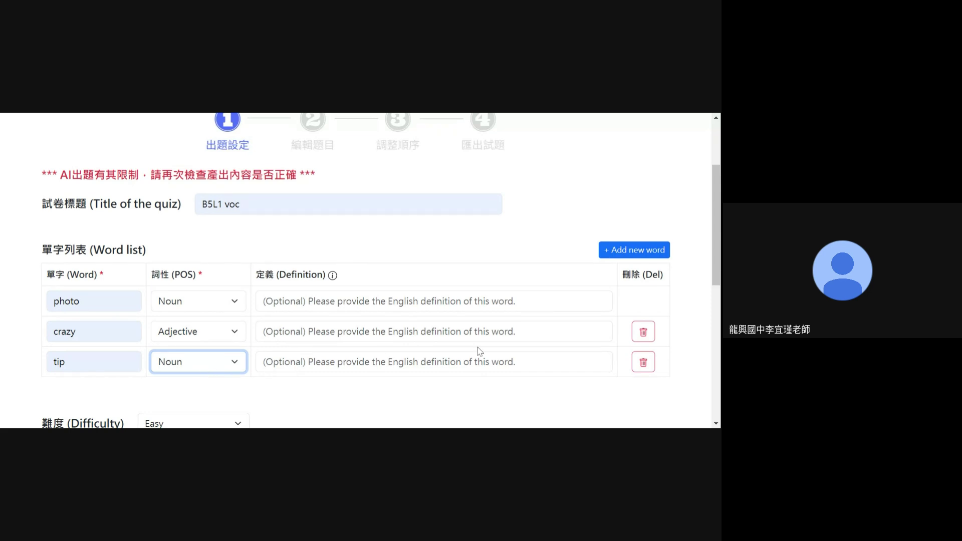
click(644, 362)
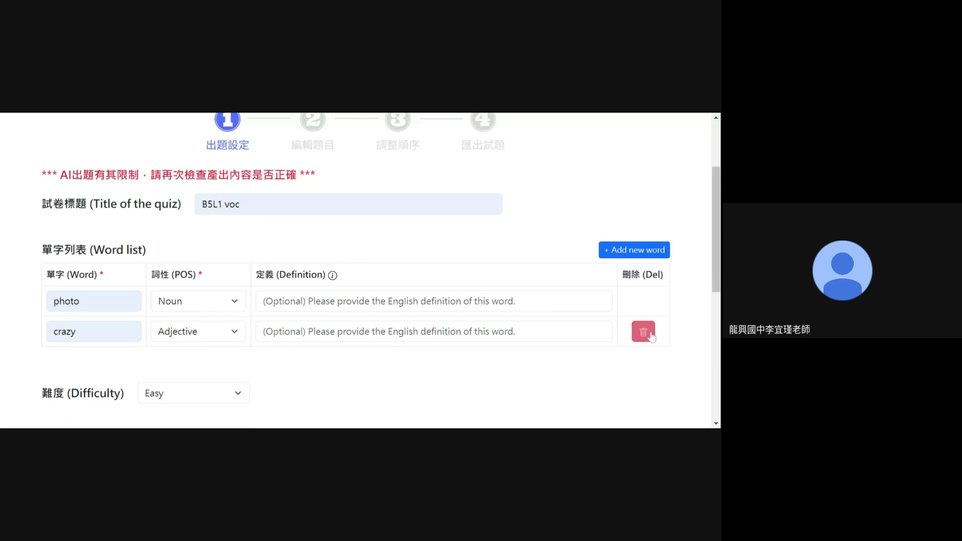
Add four new rows to the word list and enter the words tip, habit, drum and angry
click(635, 249)
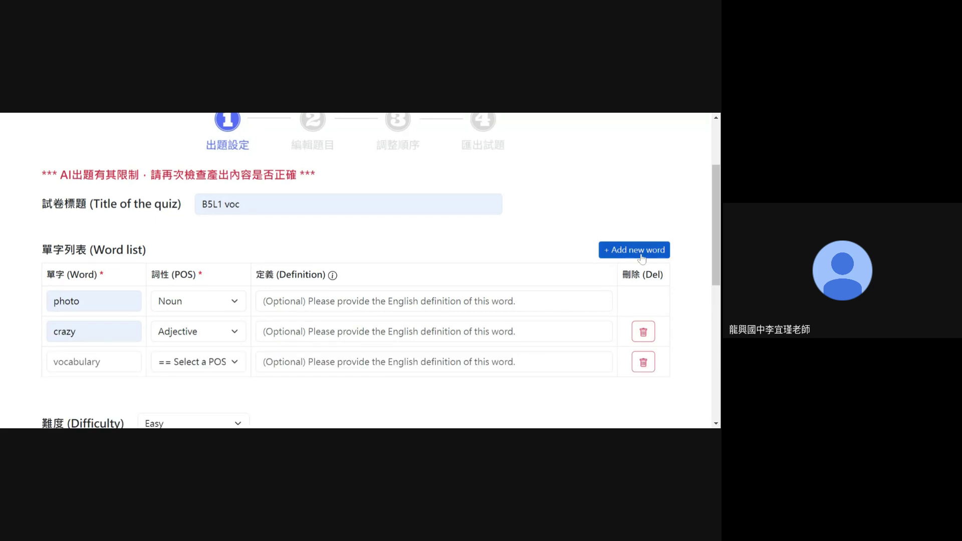
click(635, 249)
click(634, 249)
click(634, 249)
scroll(635, 250, down, 3)
click(95, 194)
text(tip)
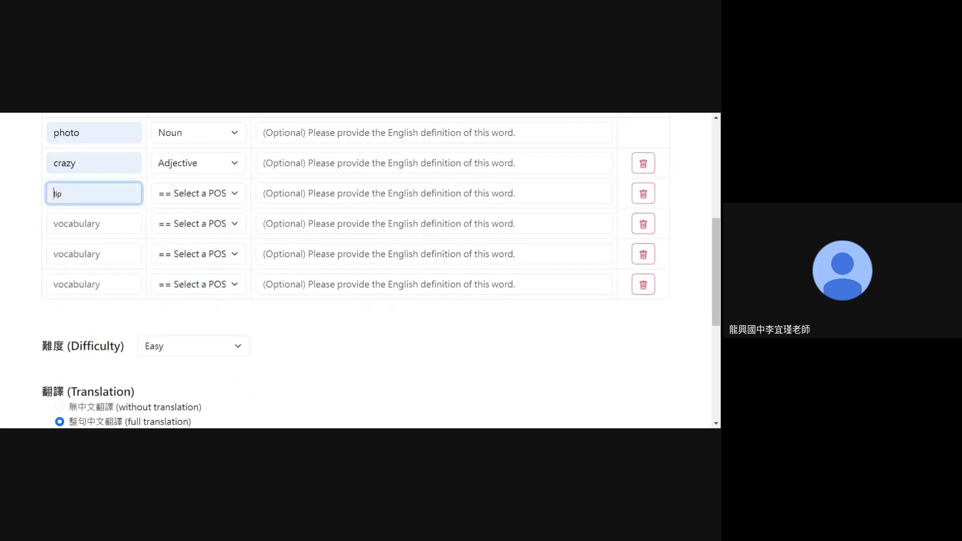
click(94, 224)
text(habit)
click(100, 257)
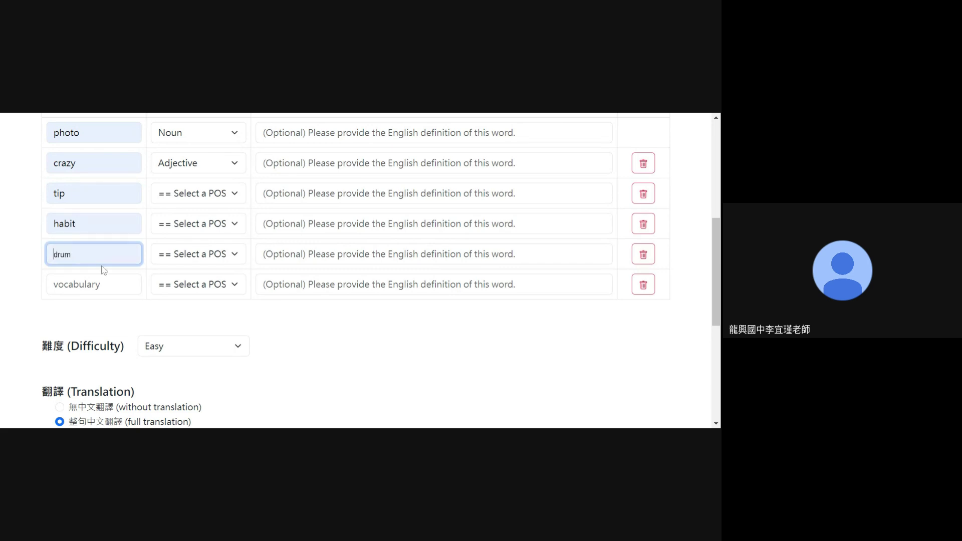
click(104, 271)
click(94, 284)
Set the part of speech to Adjective for angry and to Noun for tip, habit and drum
click(221, 300)
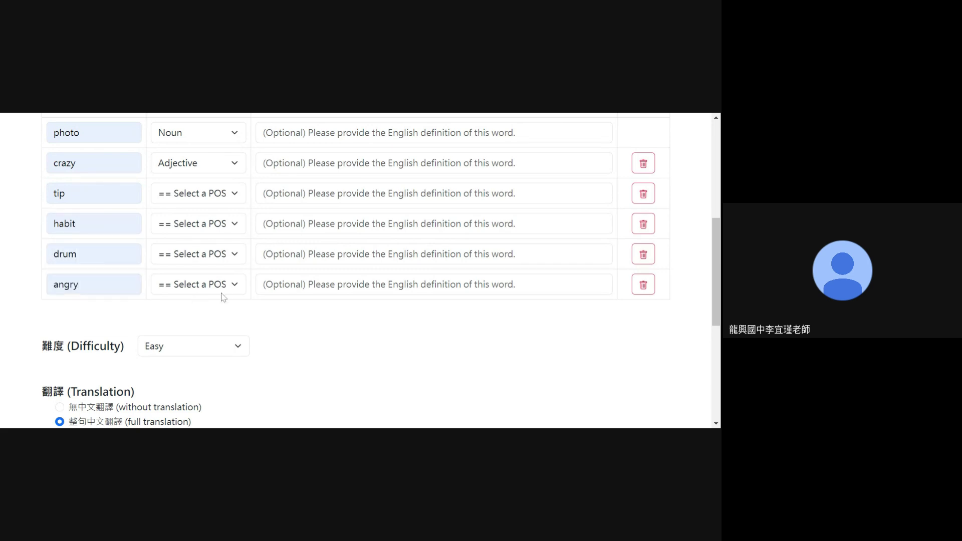
click(221, 294)
click(221, 300)
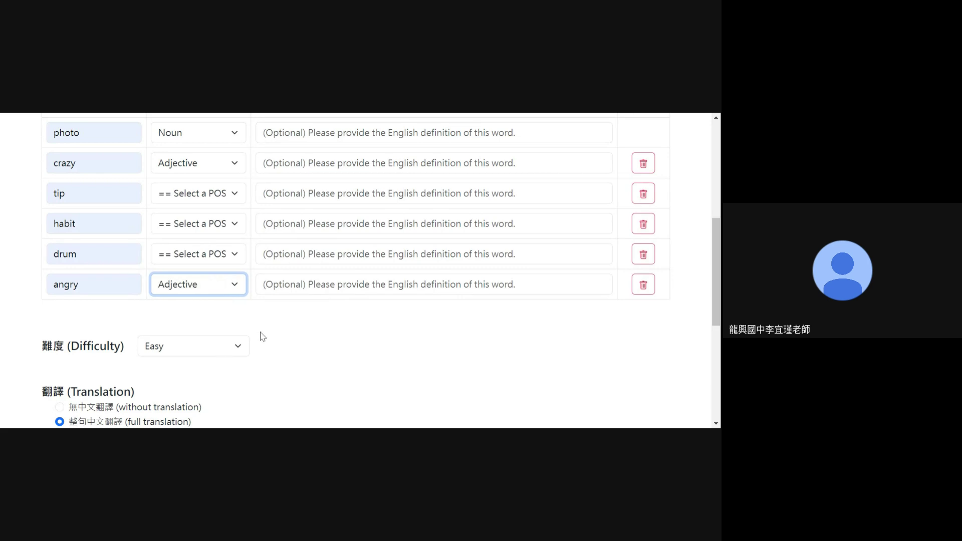
scroll(351, 344, down, 2)
scroll(337, 339, up, 2)
click(207, 199)
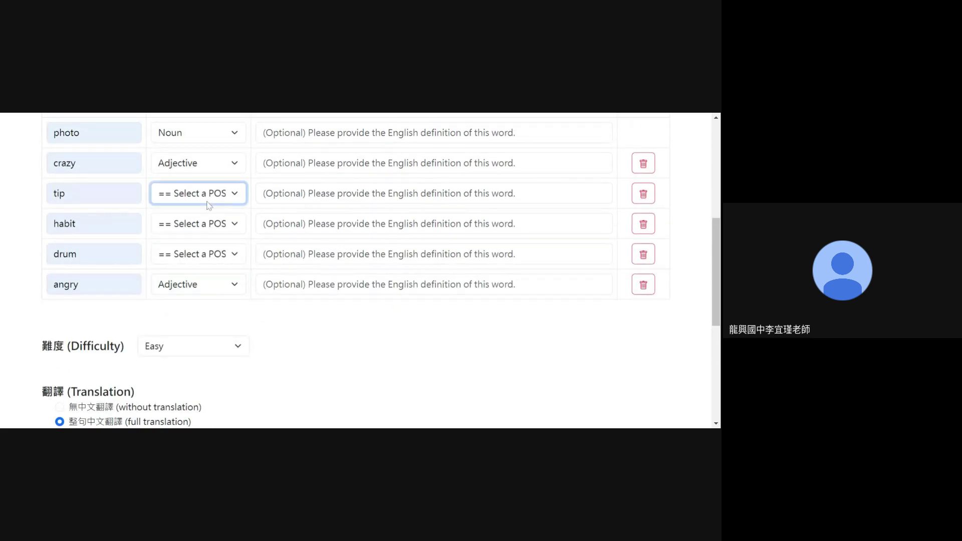
click(210, 214)
click(231, 228)
click(230, 240)
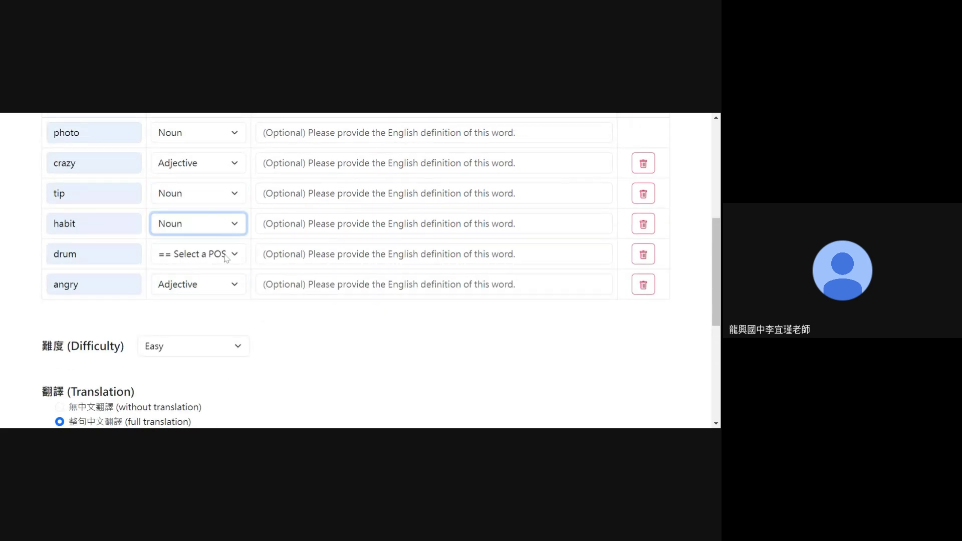
click(229, 256)
click(230, 269)
scroll(269, 342, up, 1)
scroll(270, 342, up, 1)
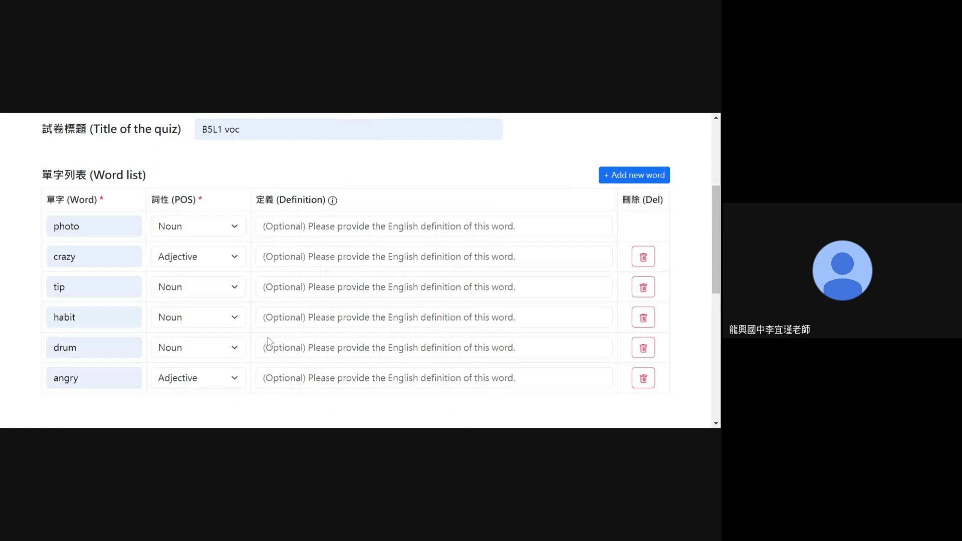
Set the quiz difficulty to Beginner
scroll(269, 340, down, 2)
click(170, 300)
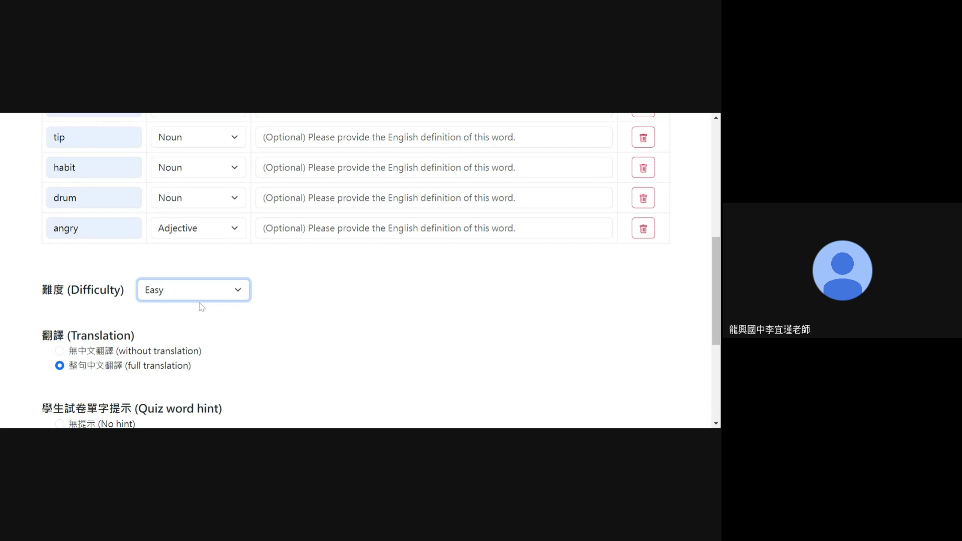
key(Up)
click(266, 424)
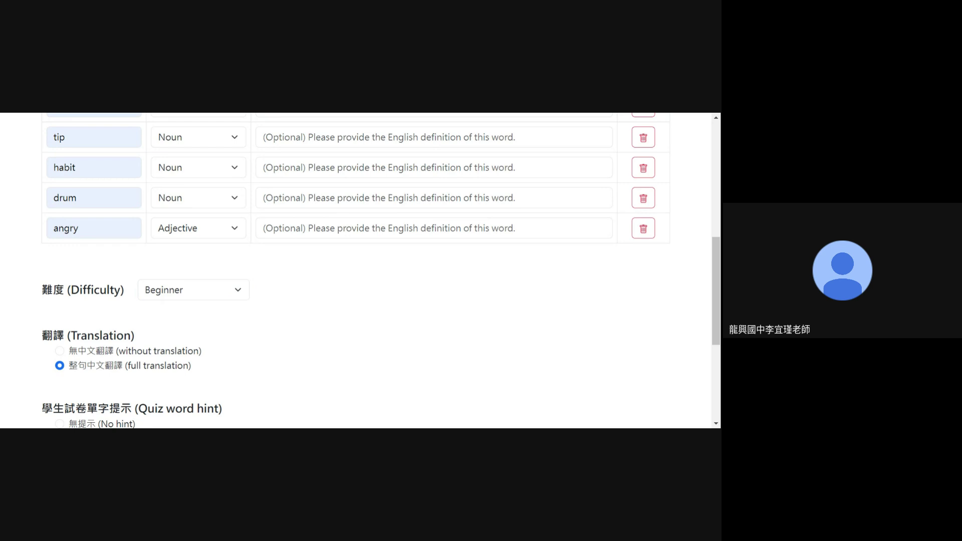
key(Tab)
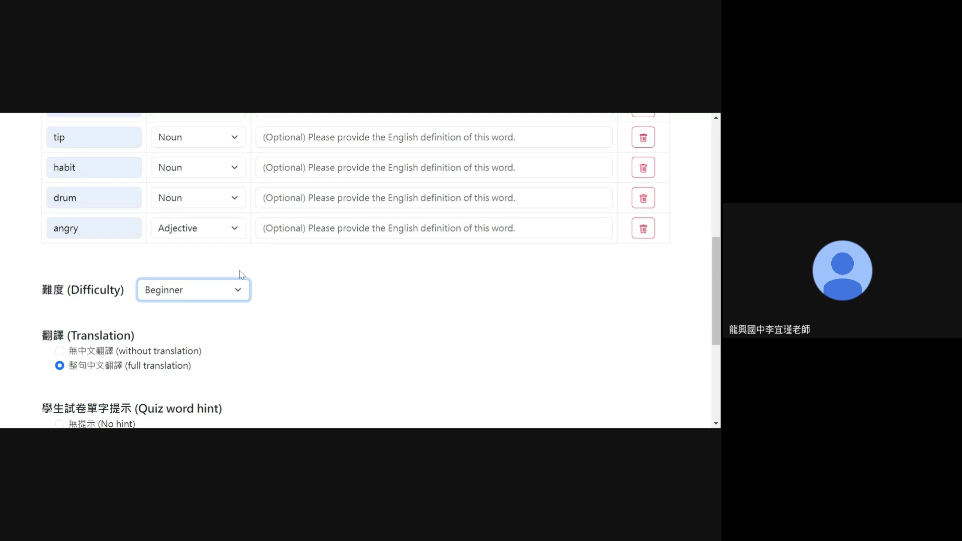
click(275, 271)
Look over the translation options, try the No hint and First and last letters word hints, and reselect First letter
scroll(282, 272, down, 2)
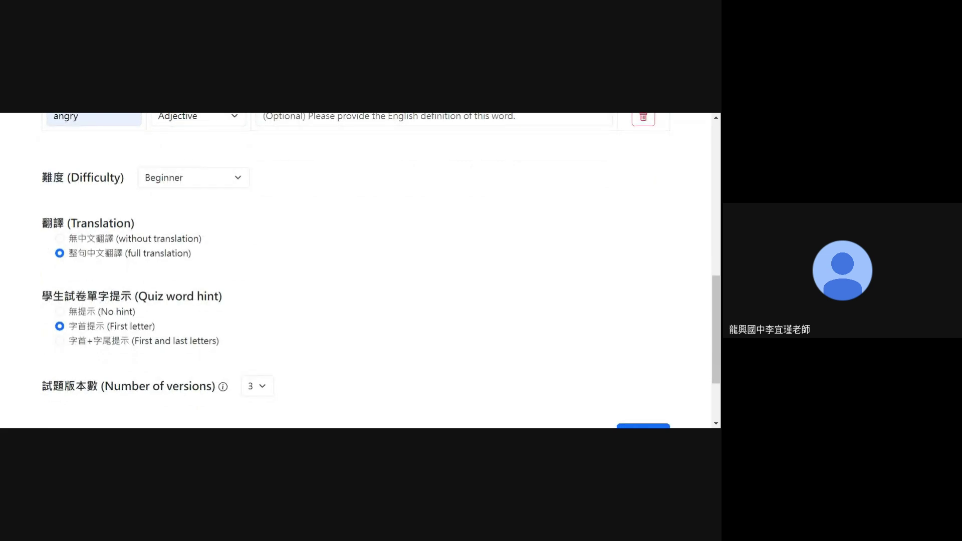
double_click(74, 246)
double_click(82, 254)
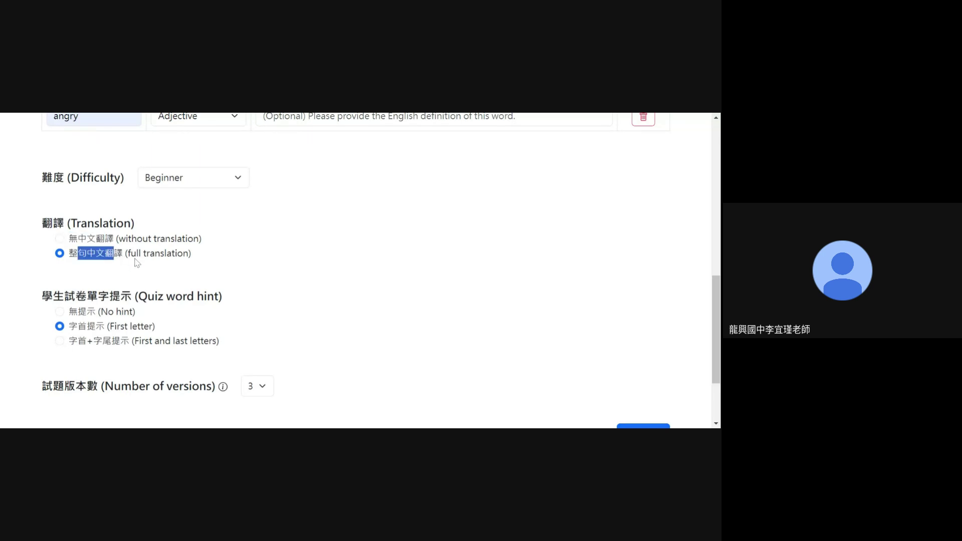
click(60, 311)
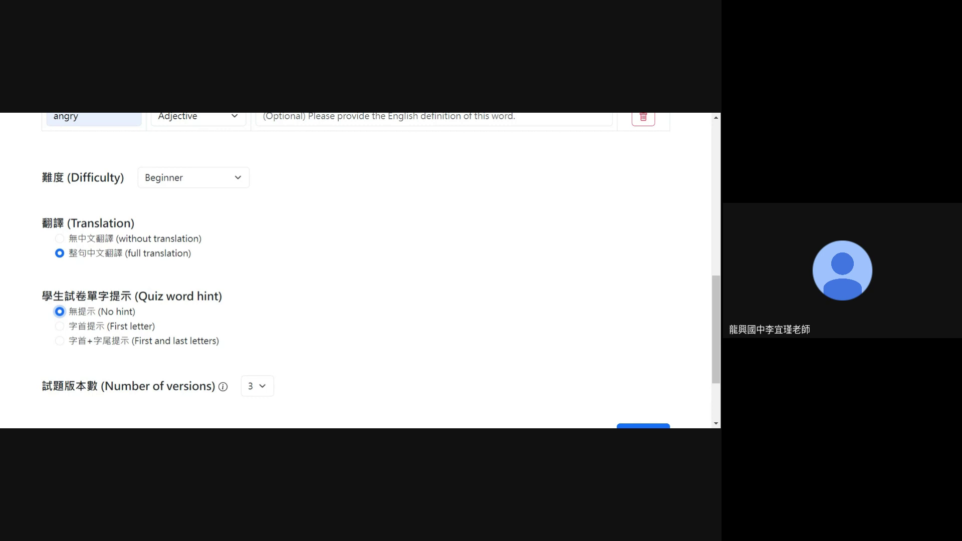
click(111, 328)
click(125, 342)
double_click(114, 253)
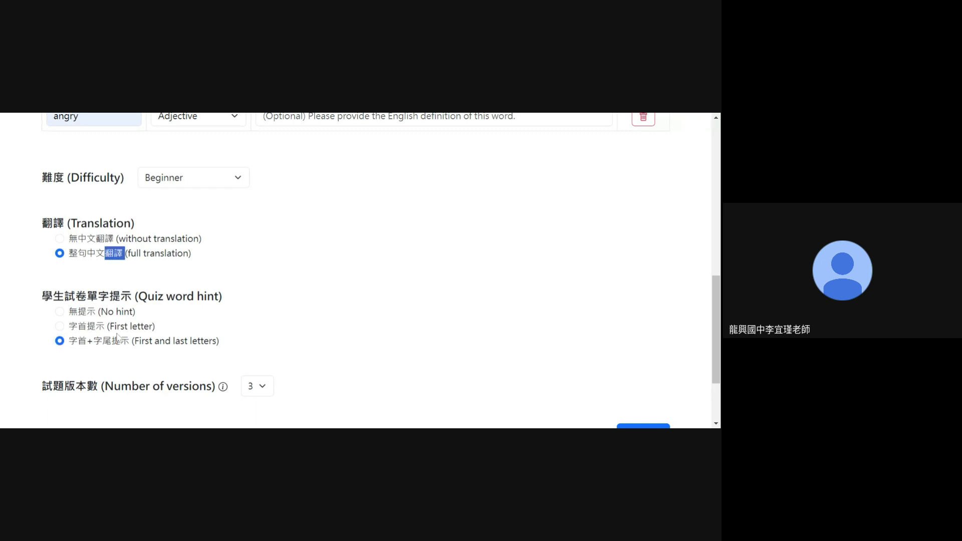
drag(142, 326, 138, 326)
click(91, 331)
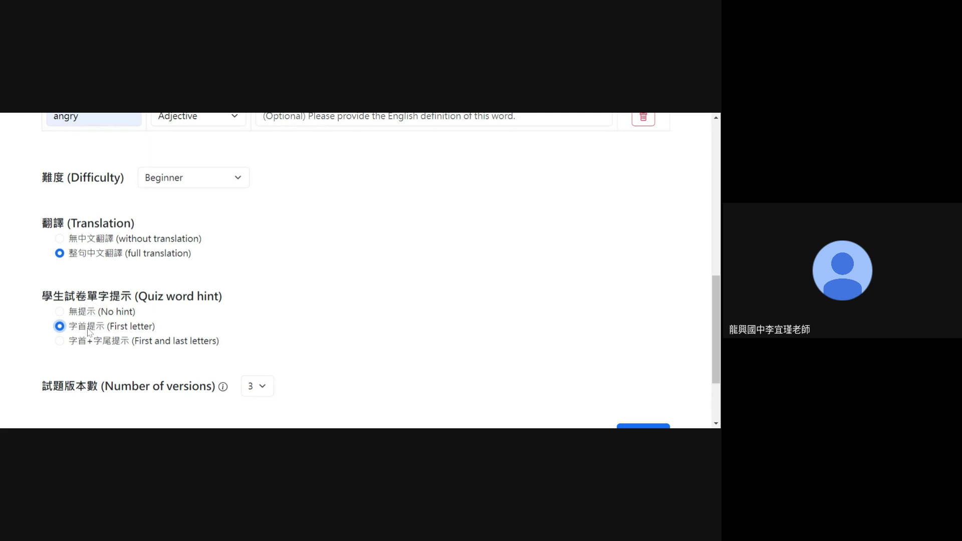
Set the number of versions to 5 and generate the quiz
scroll(258, 333, down, 2)
click(255, 284)
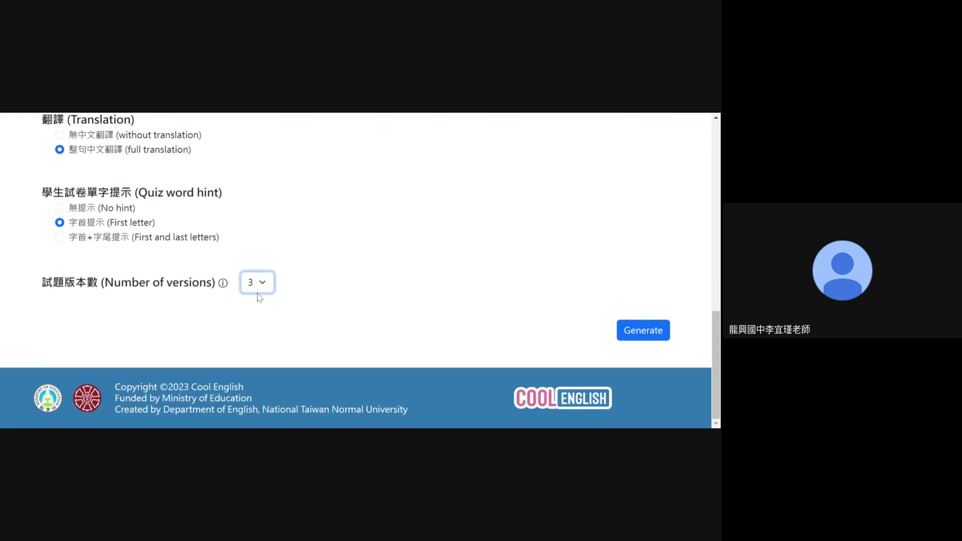
click(264, 362)
click(651, 341)
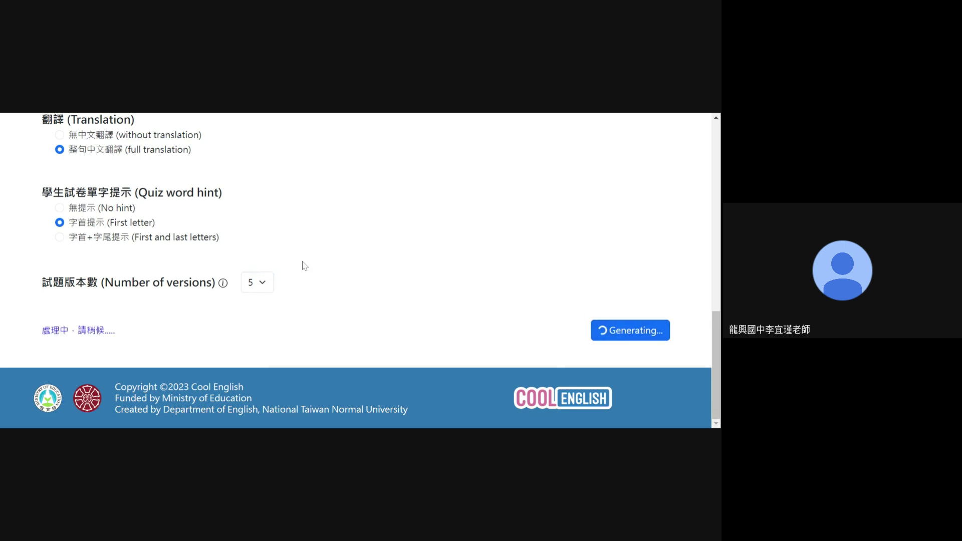
Review the generated example sentences and Chinese translations for the words photo and crazy
scroll(55, 282, up, 2)
scroll(55, 282, up, 6)
scroll(211, 301, down, 8)
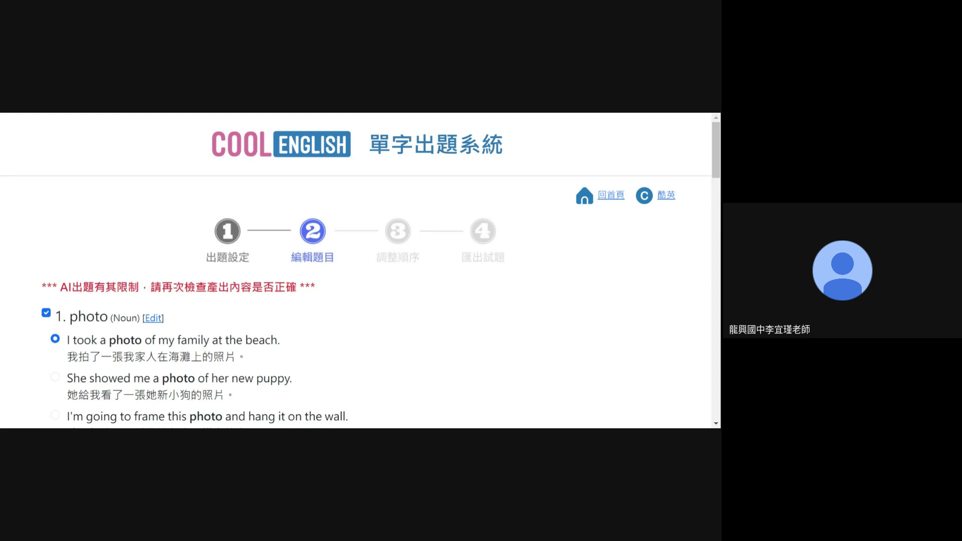
scroll(355, 270, down, 20)
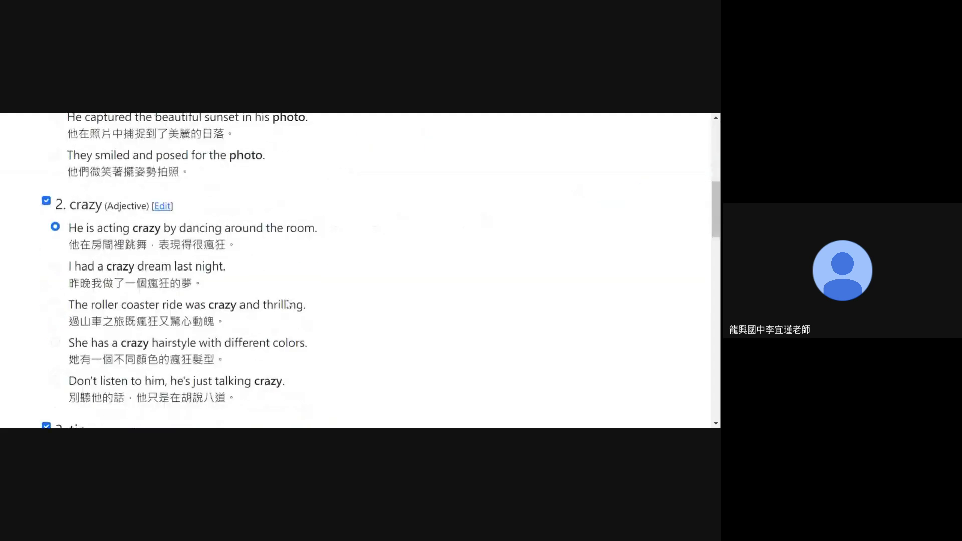
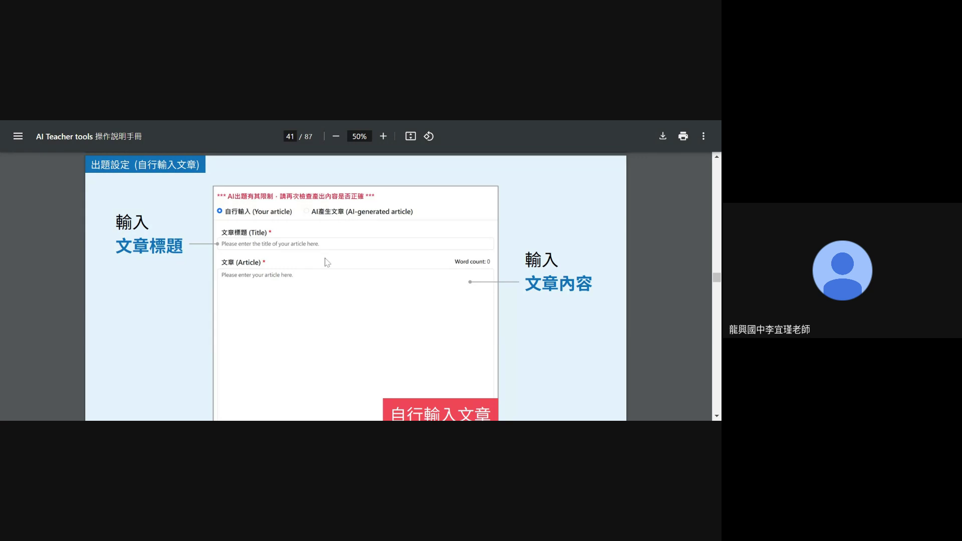
Switch to the AI Teacher Tools manual and review the settings for self-entered and AI-generated articles
scroll(314, 344, down, 5)
scroll(304, 344, down, 3)
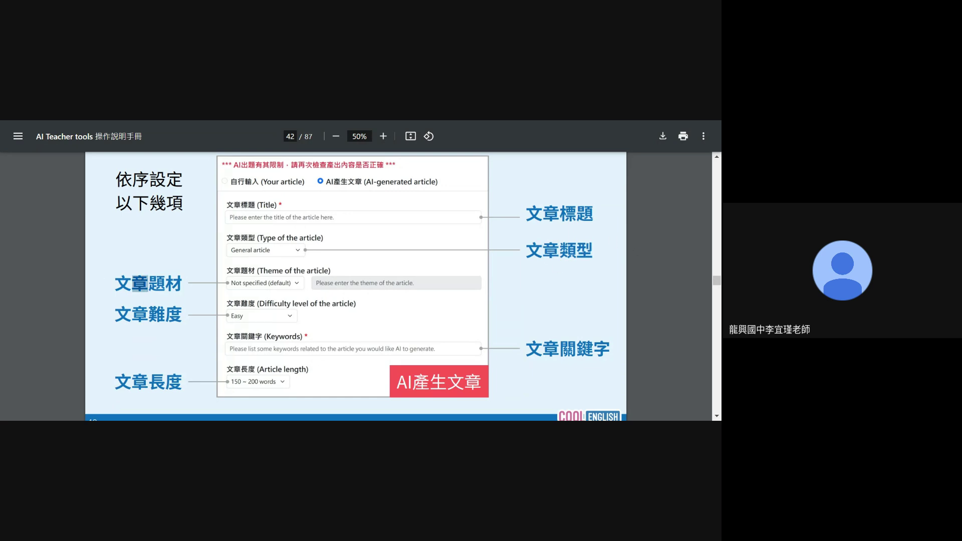
Review the manual's AI-generated article difficulty and length settings, and the pages on generating and directly editing the article
drag(131, 315, 196, 319)
drag(96, 392, 183, 385)
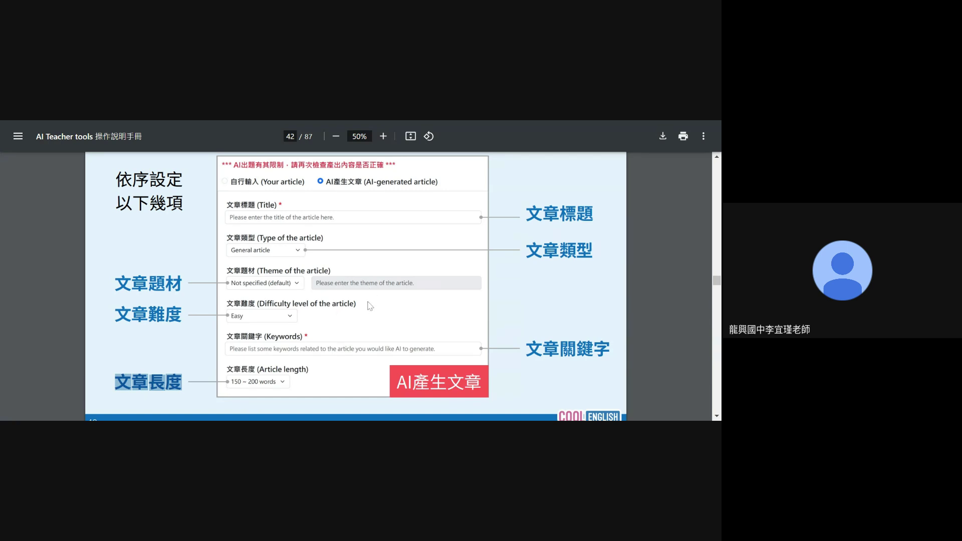
scroll(371, 308, down, 5)
scroll(296, 351, down, 2)
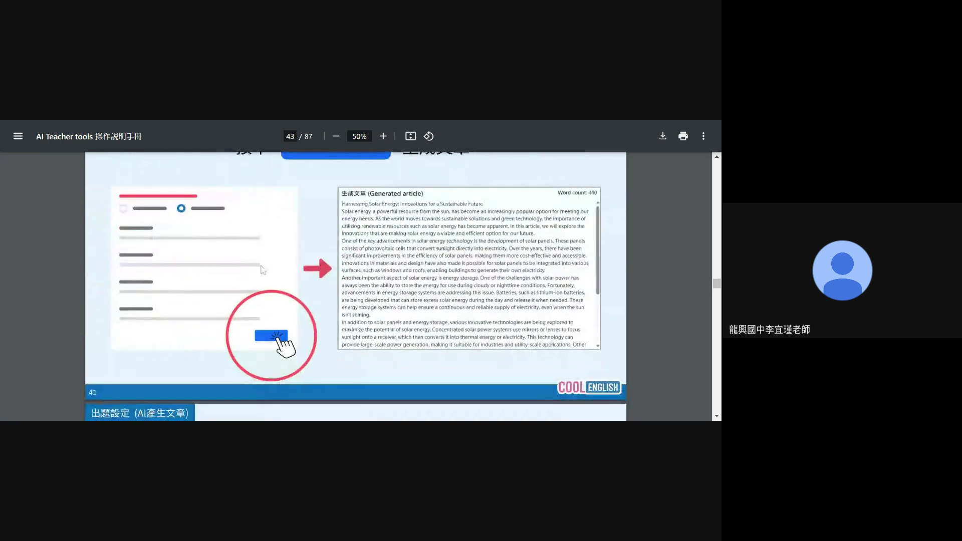
scroll(287, 278, up, 1)
scroll(287, 278, down, 6)
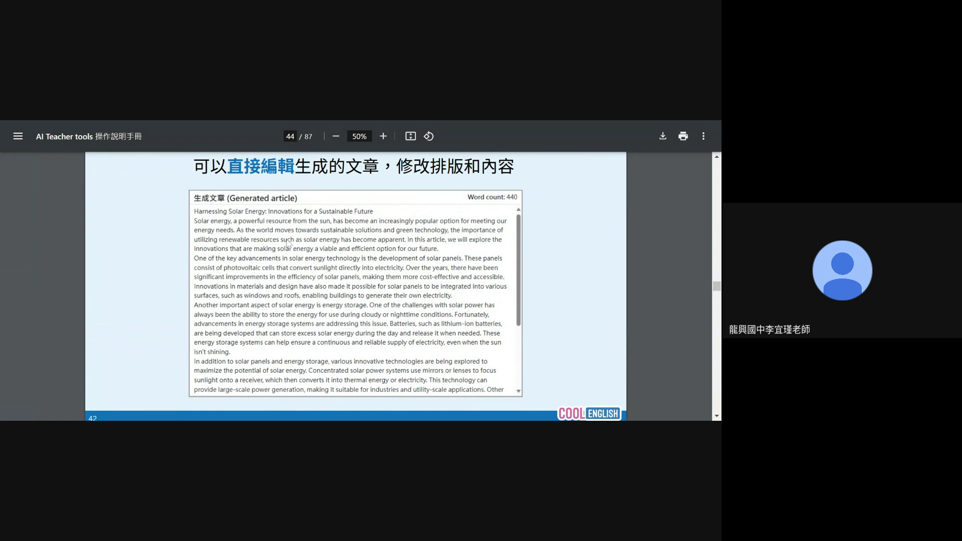
Read the manual's reading quiz settings for question difficulty, number and types, including the notes on unselected question types and AI limits
scroll(409, 276, down, 5)
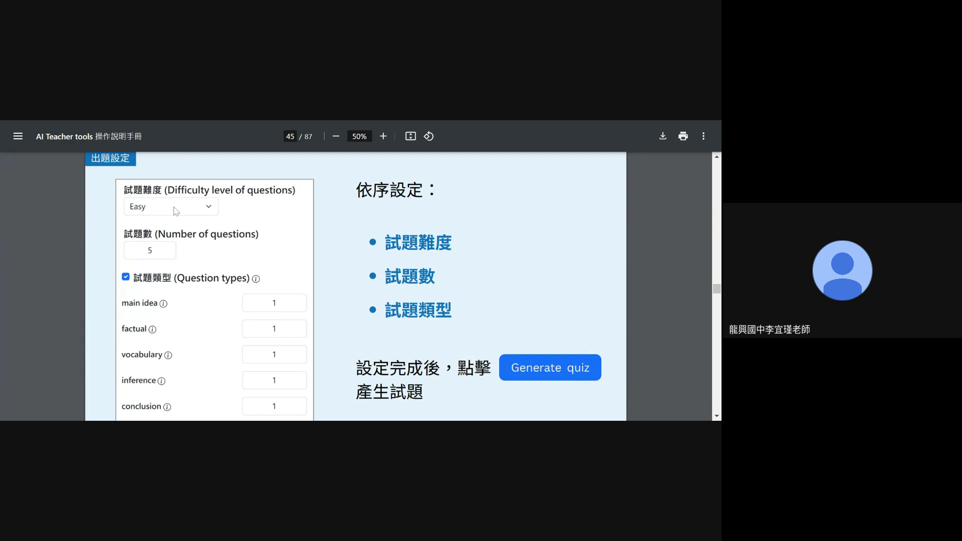
scroll(169, 245, down, 2)
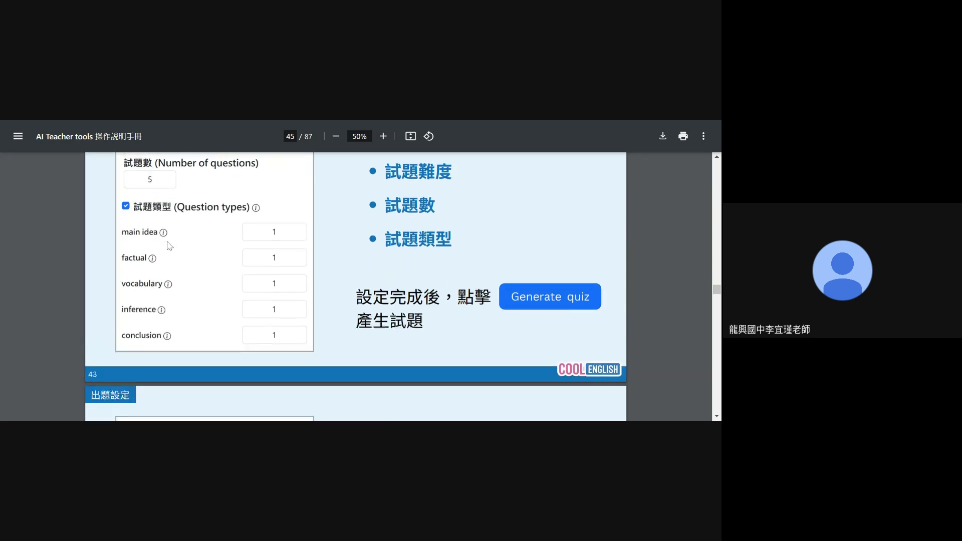
scroll(169, 245, down, 1)
scroll(168, 242, up, 2)
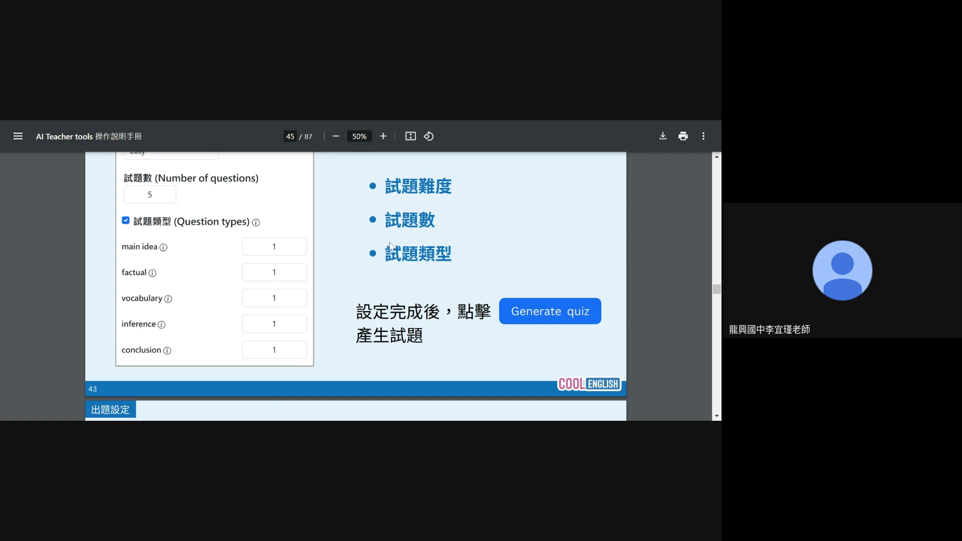
scroll(390, 246, down, 3)
scroll(500, 349, down, 2)
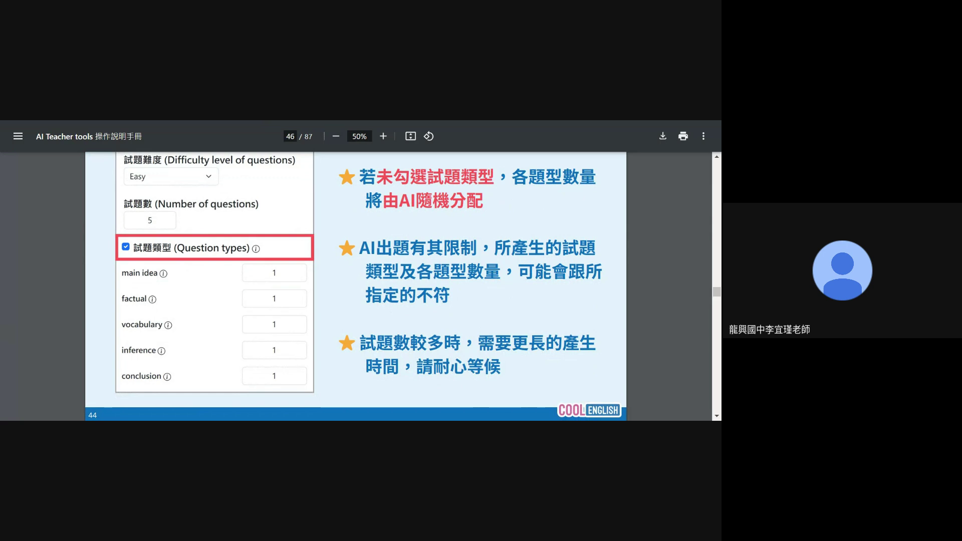
drag(359, 177, 494, 178)
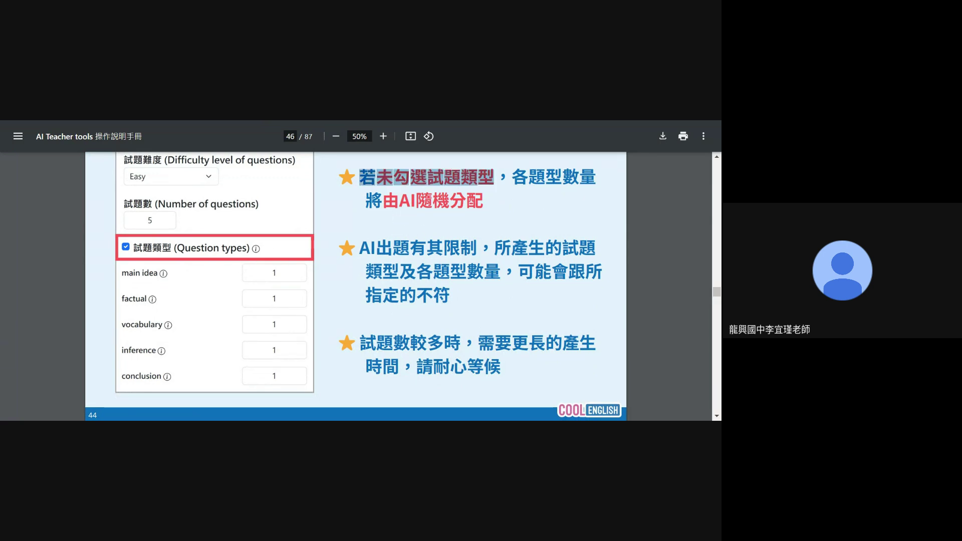
drag(383, 201, 521, 216)
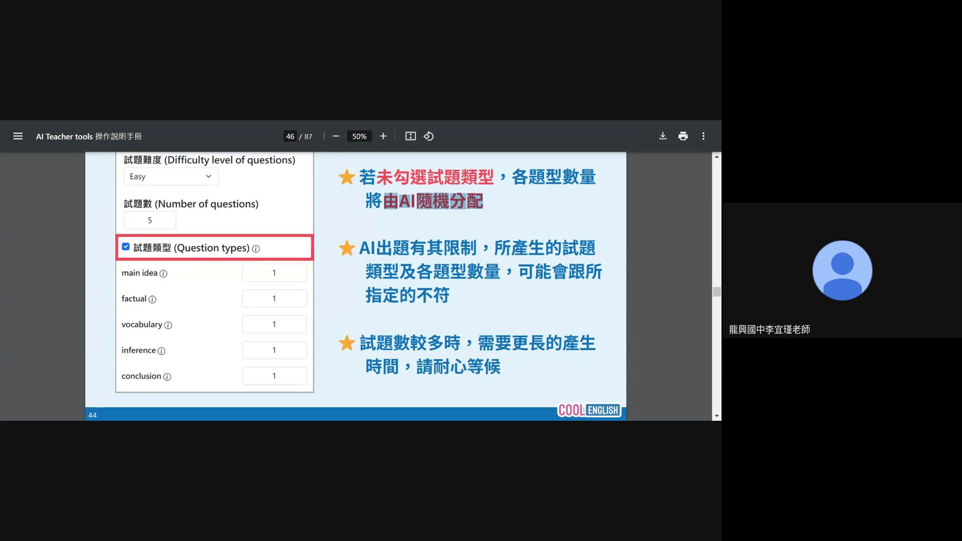
scroll(458, 319, down, 4)
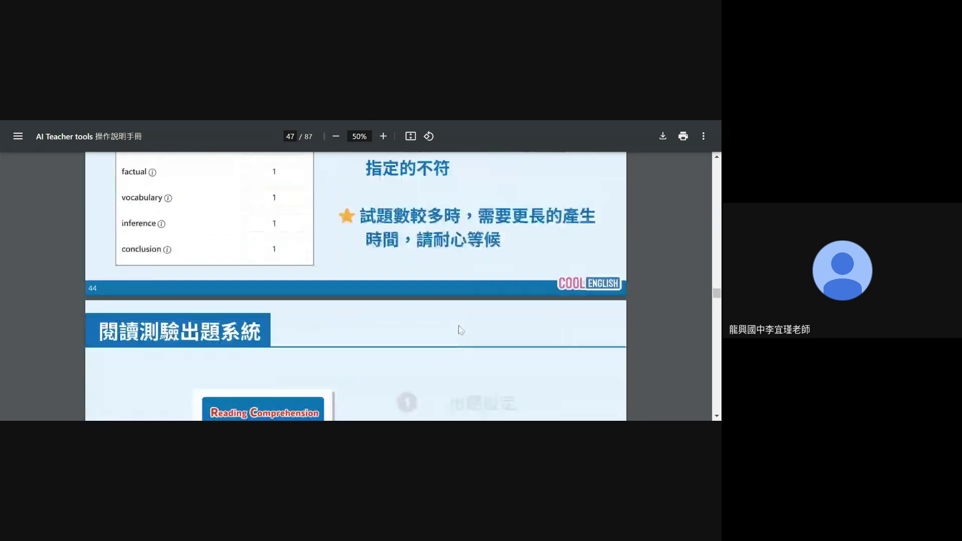
scroll(461, 329, up, 3)
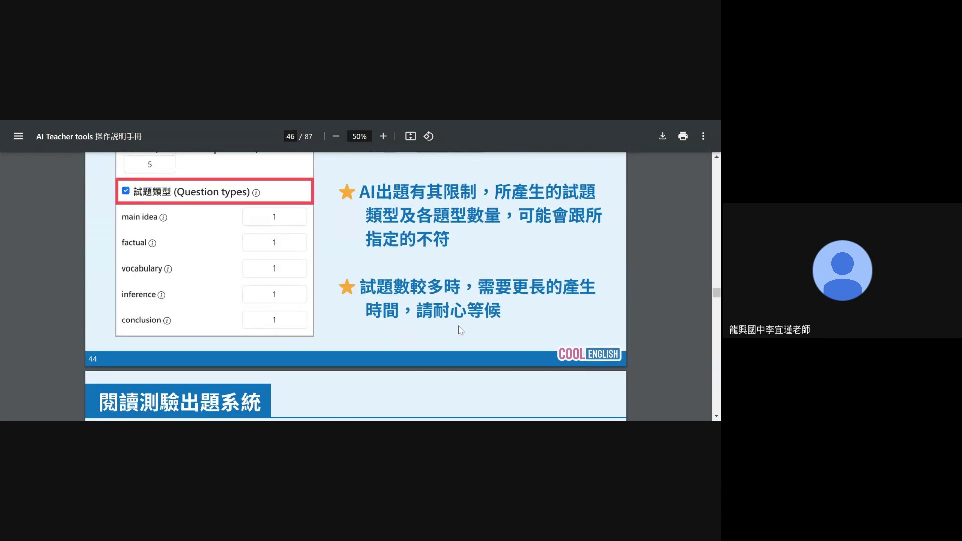
Read the manual's question editing section on deselecting questions, using Edit mode and rechecking AI-generated content
scroll(462, 329, down, 4)
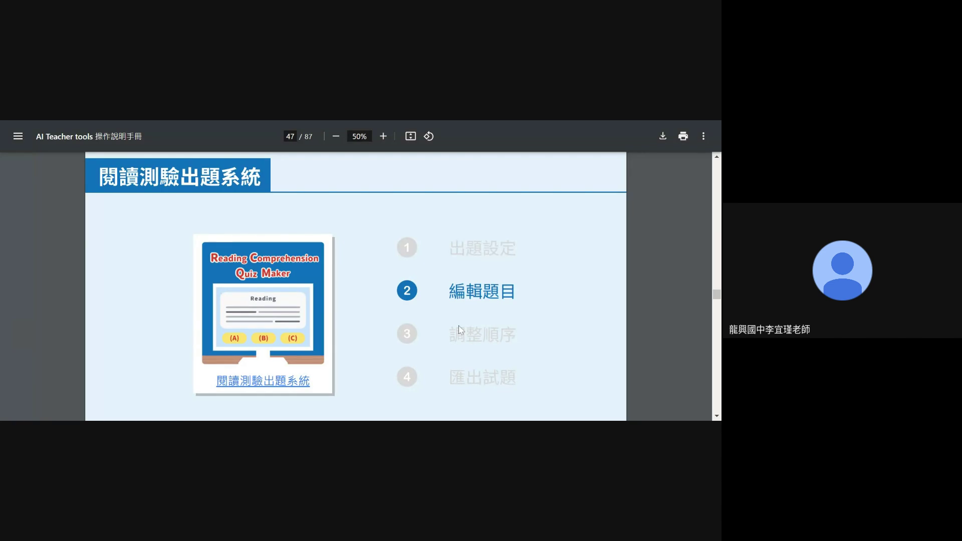
scroll(461, 329, up, 4)
scroll(345, 293, down, 3)
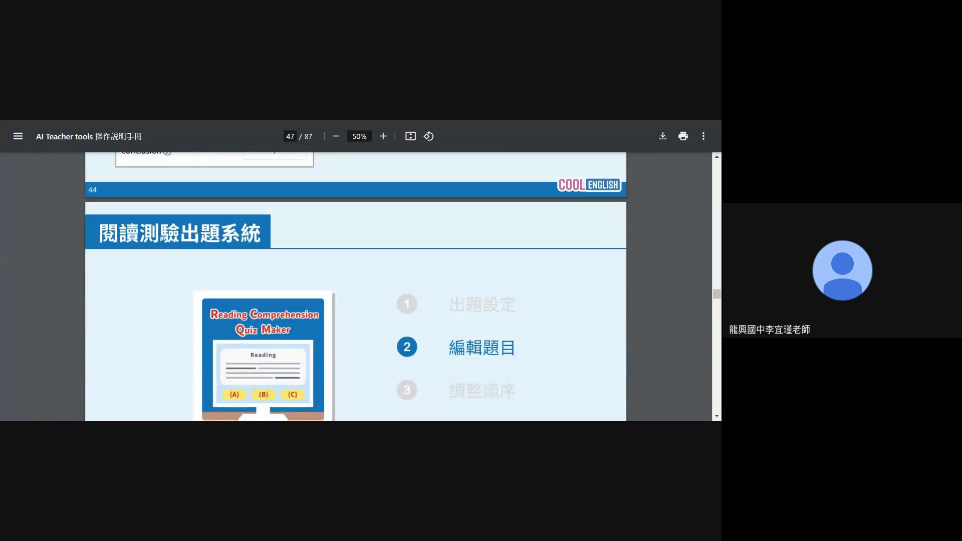
scroll(315, 359, down, 1)
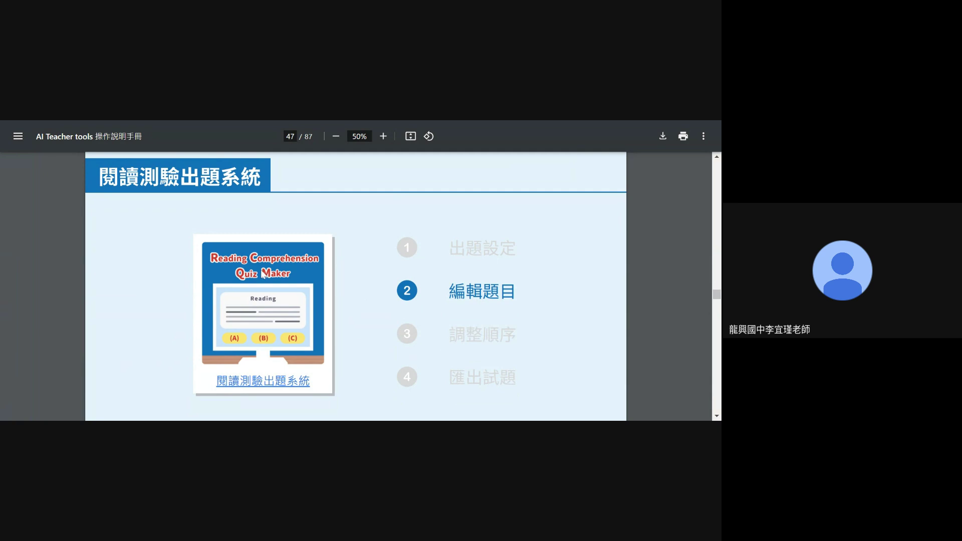
scroll(394, 298, down, 7)
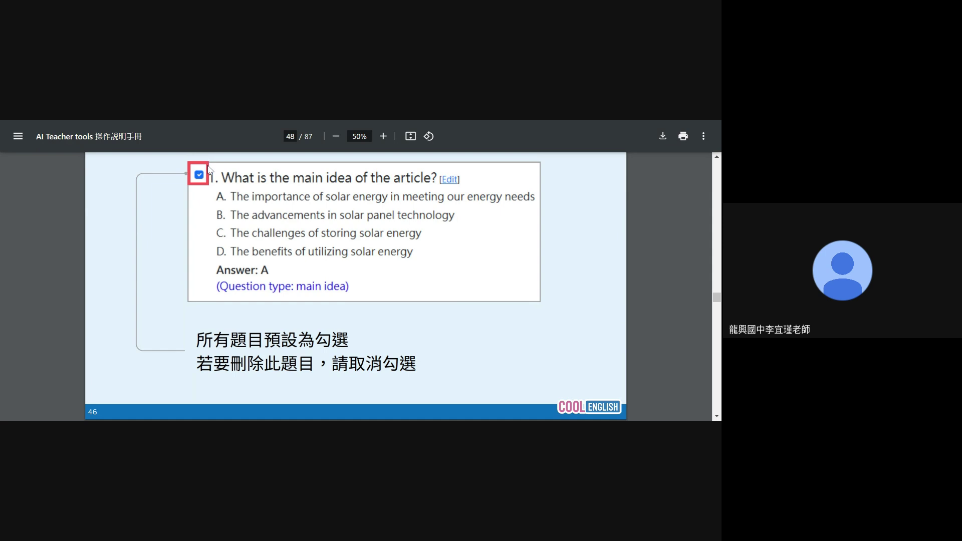
scroll(378, 261, down, 1)
scroll(378, 261, down, 4)
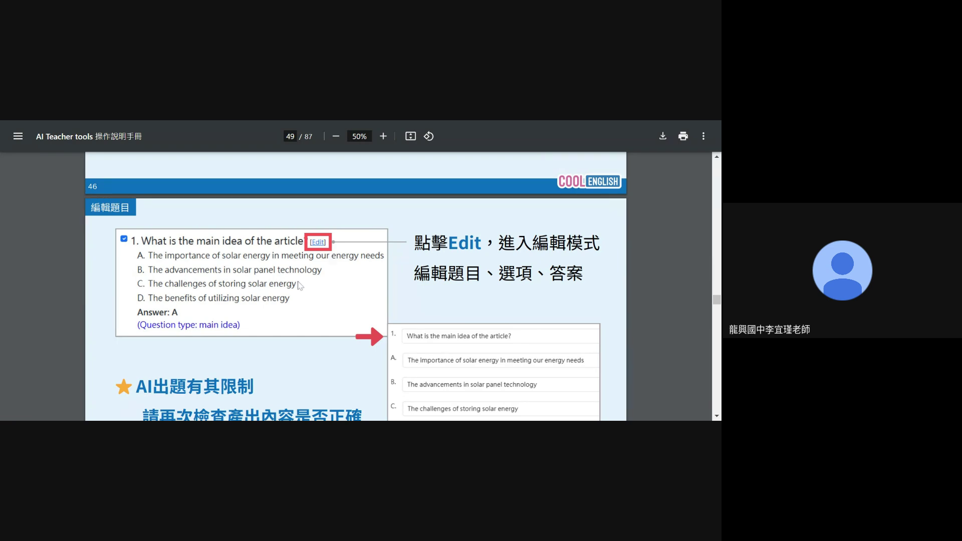
scroll(301, 263, down, 5)
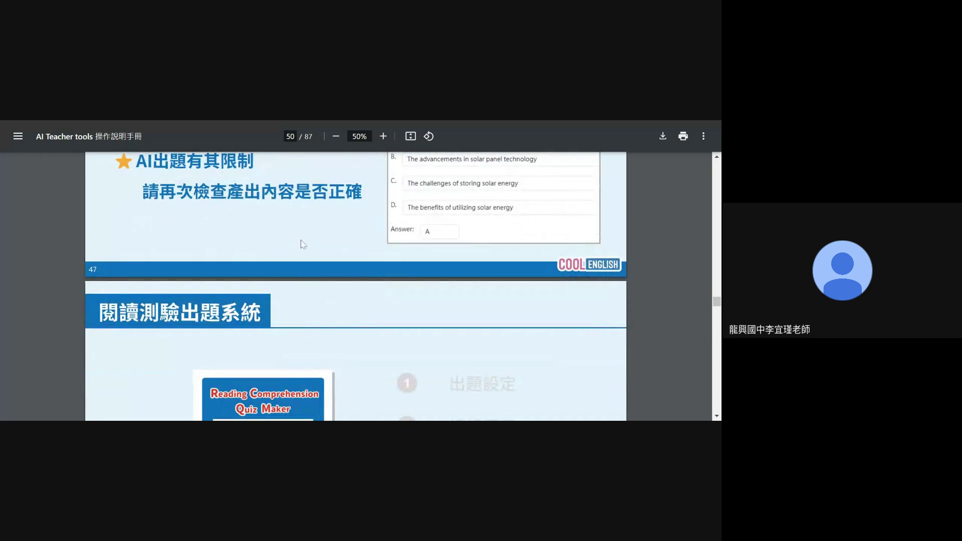
scroll(112, 221, up, 1)
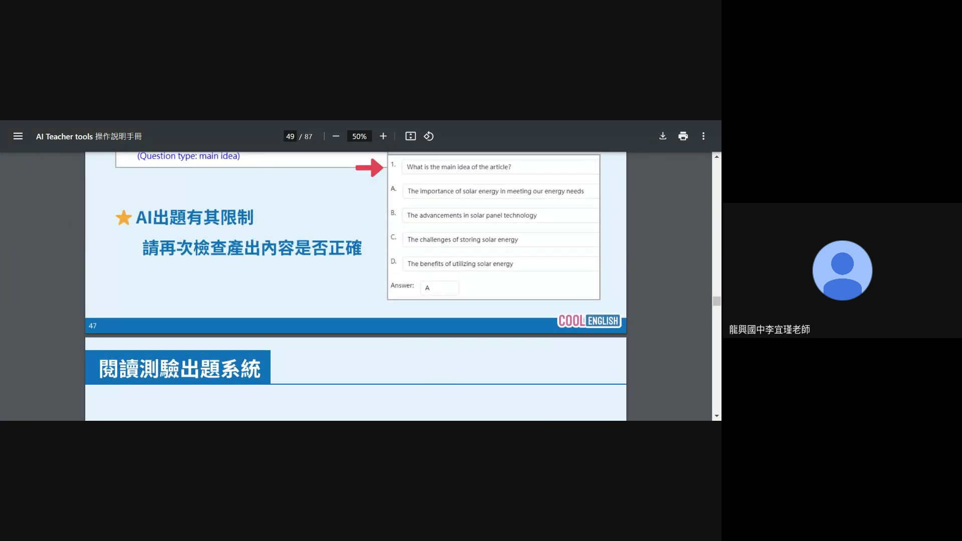
drag(114, 218, 346, 249)
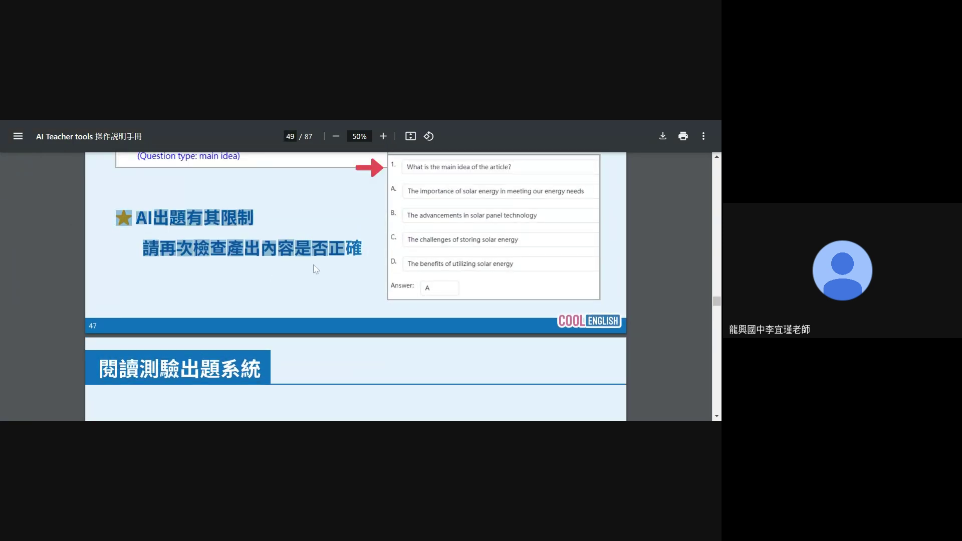
Review the manual's instructions for reordering the reading questions manually or with Shuffle
scroll(470, 273, down, 5)
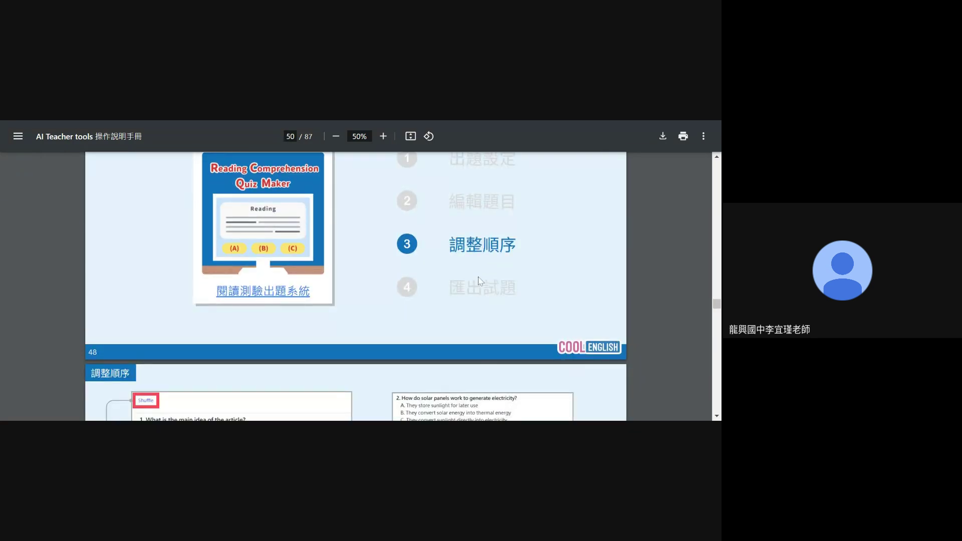
scroll(479, 280, down, 3)
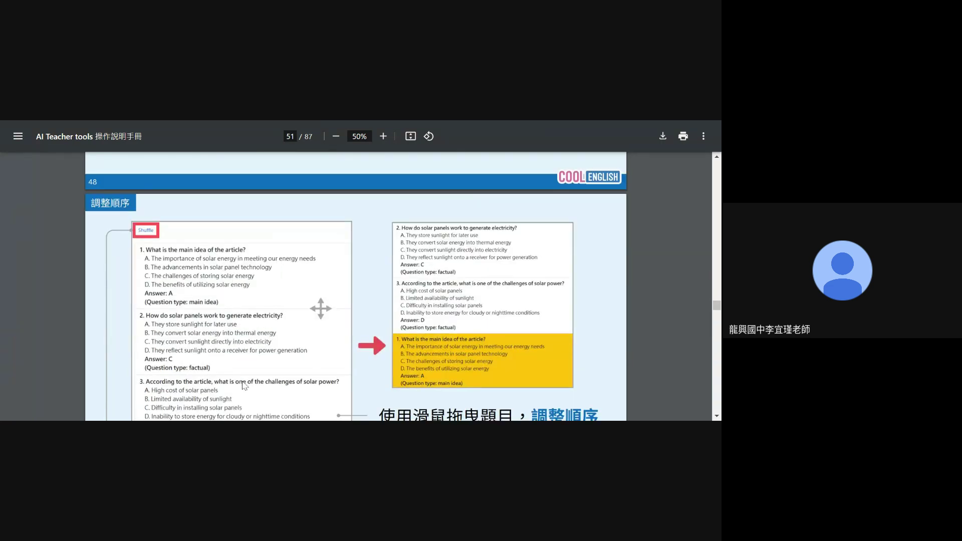
scroll(243, 385, down, 1)
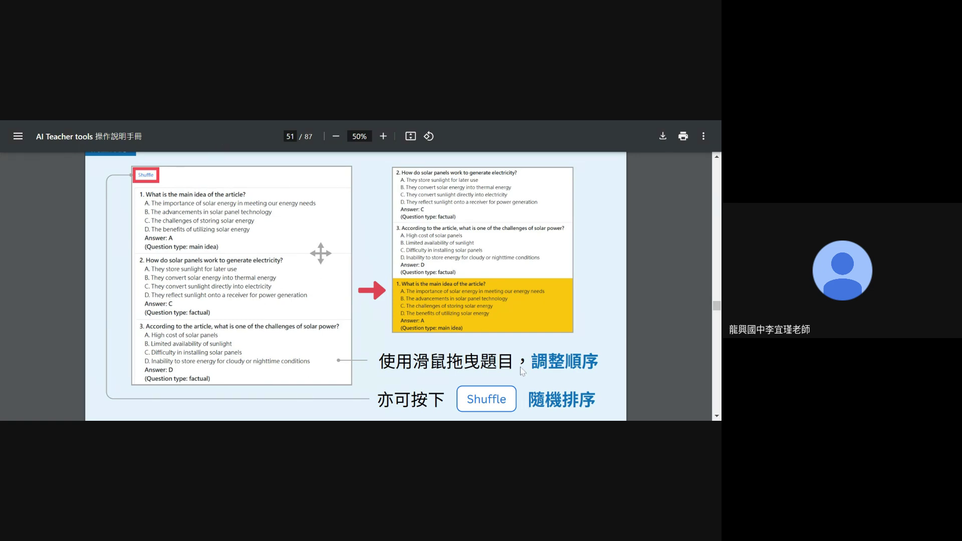
Review the manual's export section covering the quiz paper, answer sheet, Word downloads and Create New
scroll(456, 304, down, 5)
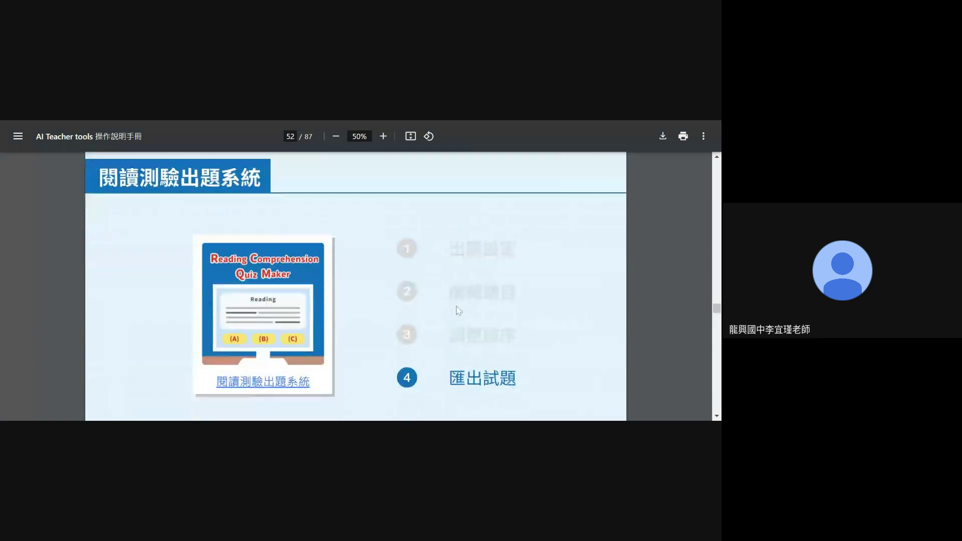
scroll(529, 399, down, 5)
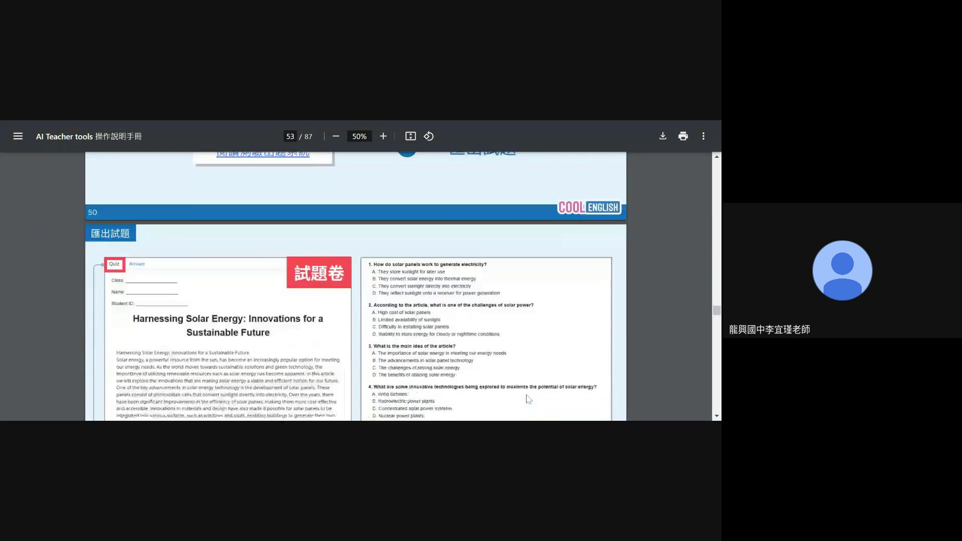
scroll(333, 309, down, 3)
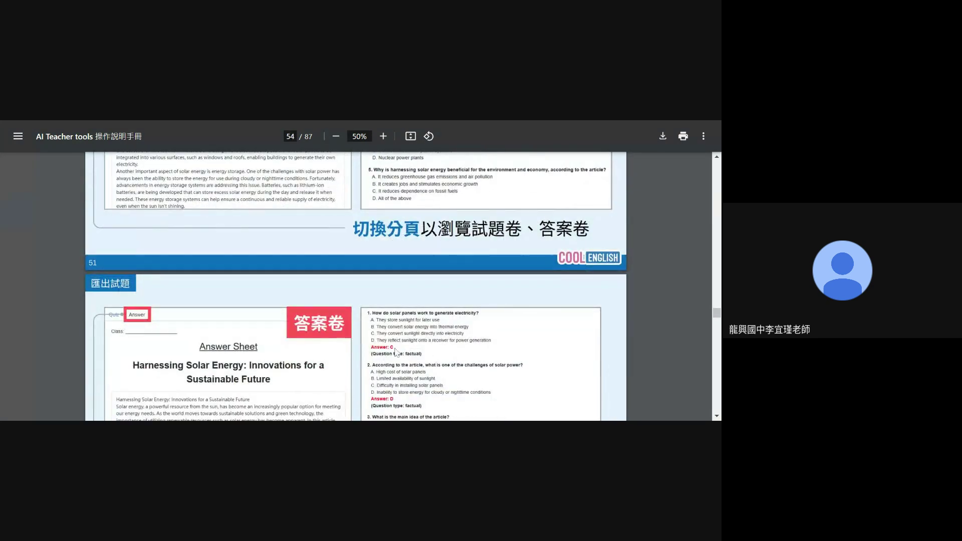
scroll(333, 309, up, 4)
scroll(351, 308, down, 6)
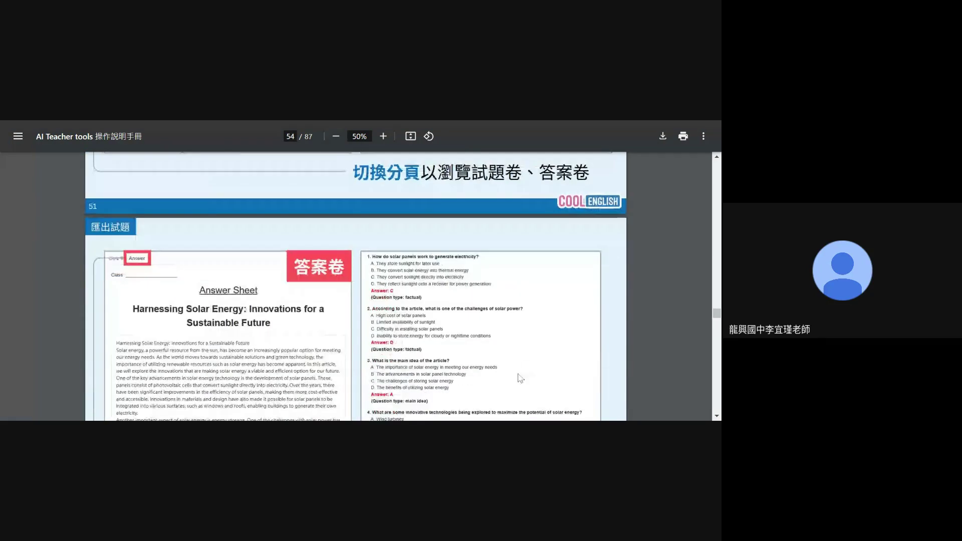
scroll(469, 306, down, 5)
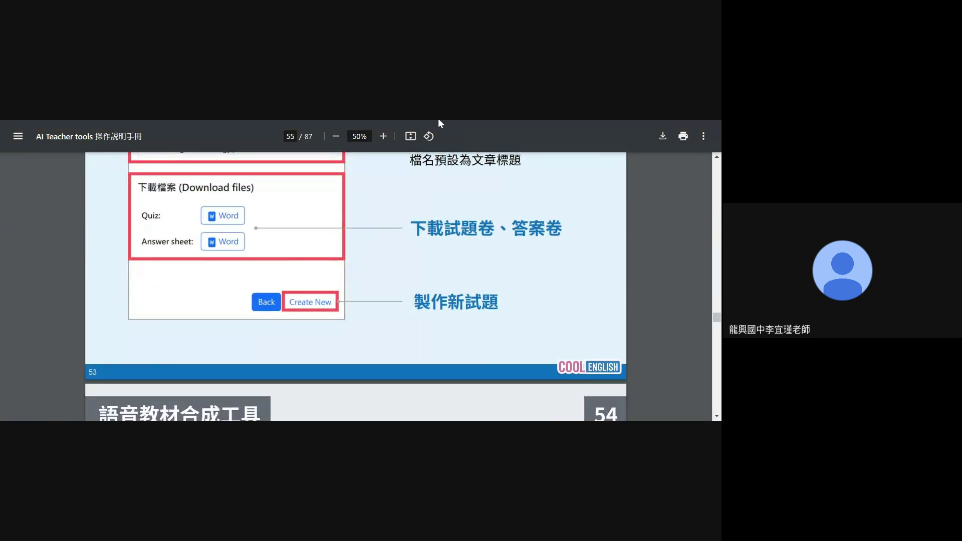
Close the manual and open the 教學輔助工具 section of the 國中區 courses on Cool English
key(ctrl+w)
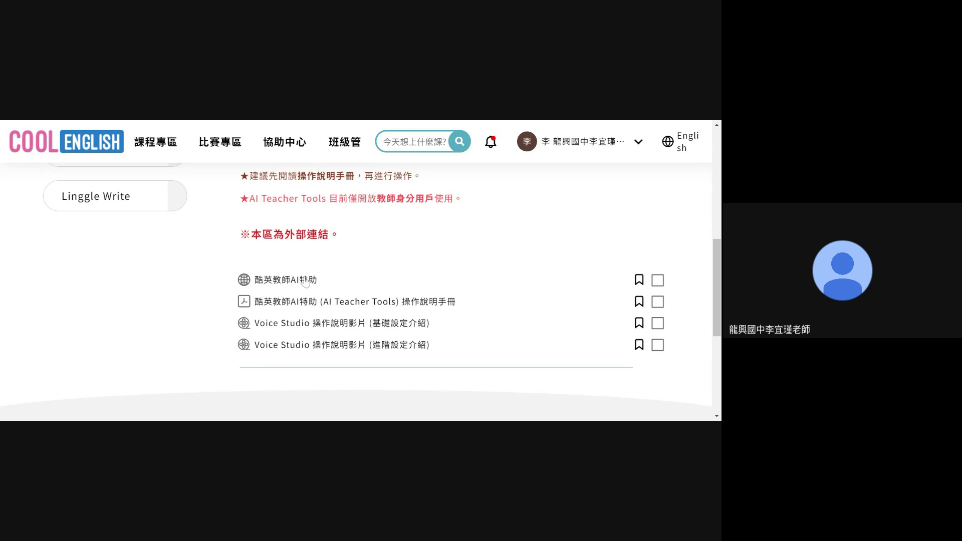
scroll(384, 267, up, 6)
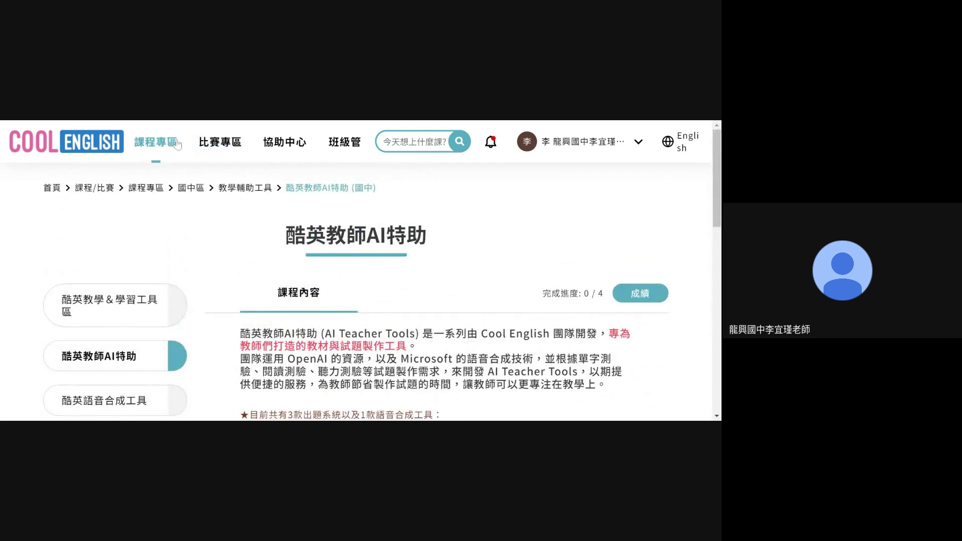
mouse_move(177, 145)
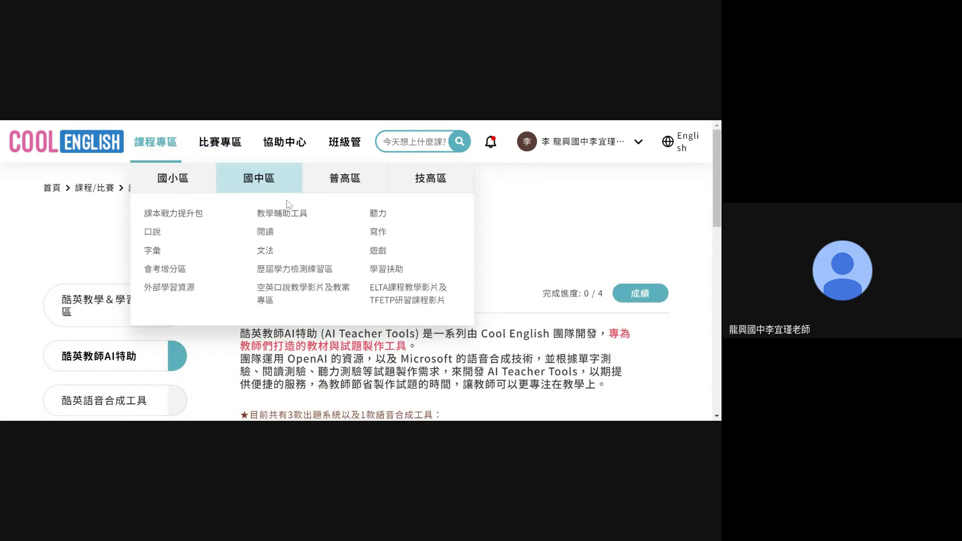
click(293, 217)
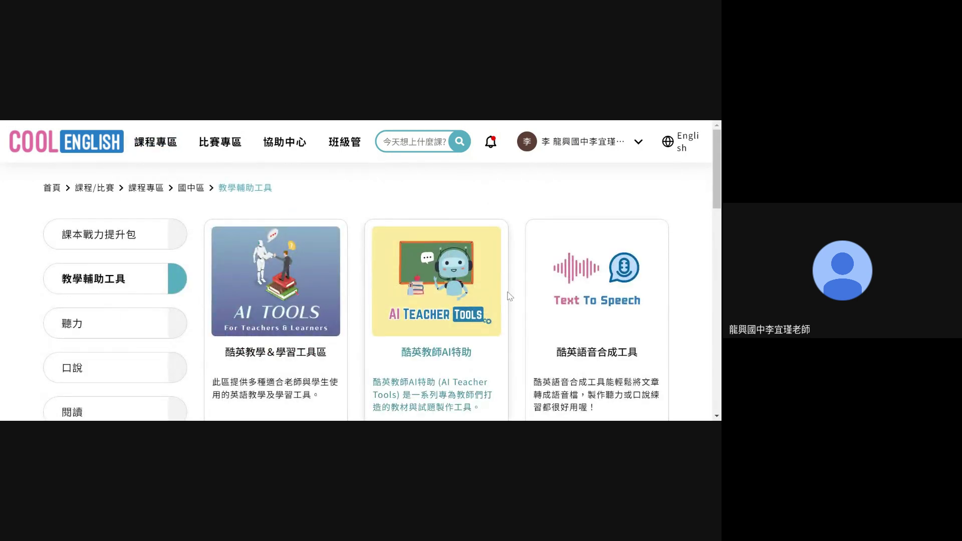
Open the 酷英教師AI特助 course, launch its AI Teacher Tools link and bring up the available tool categories
click(467, 302)
scroll(468, 303, down, 9)
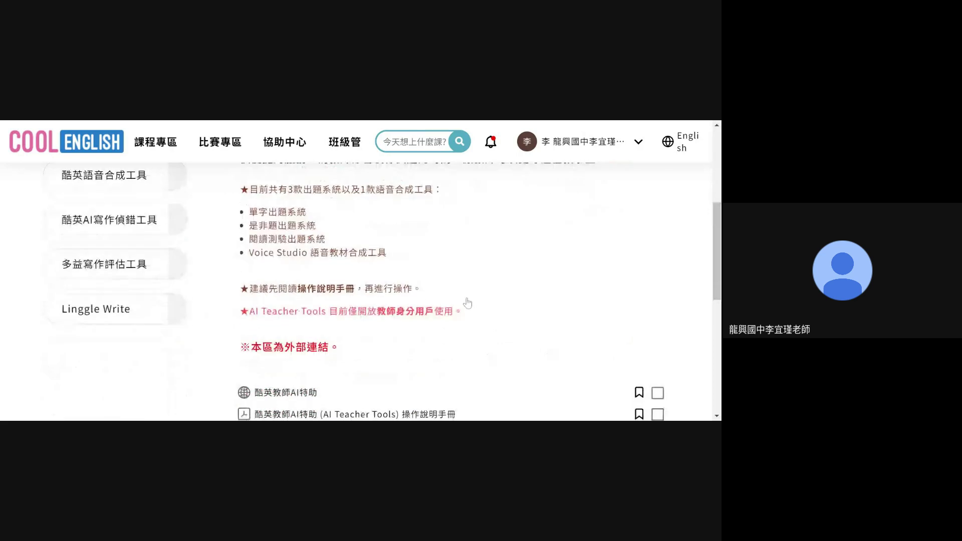
scroll(467, 303, up, 2)
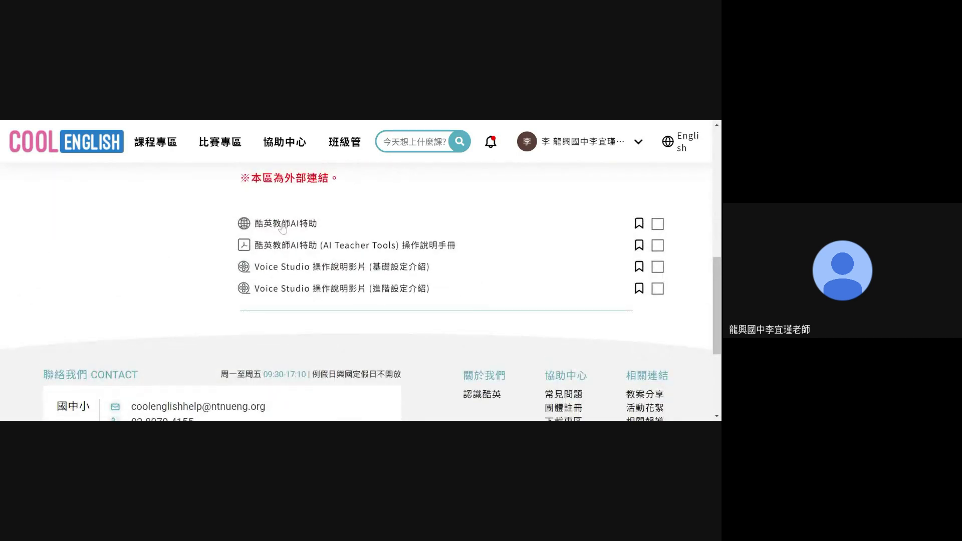
click(284, 224)
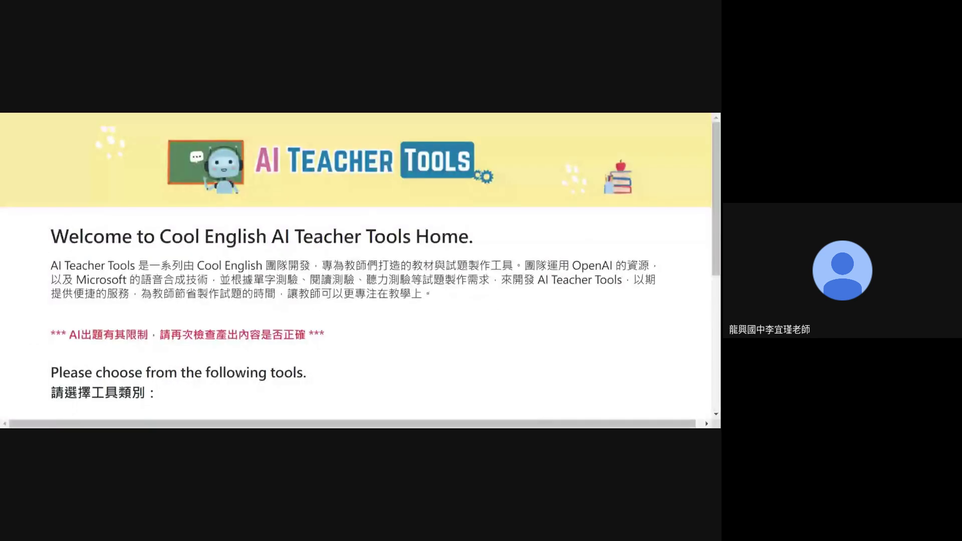
scroll(361, 271, down, 4)
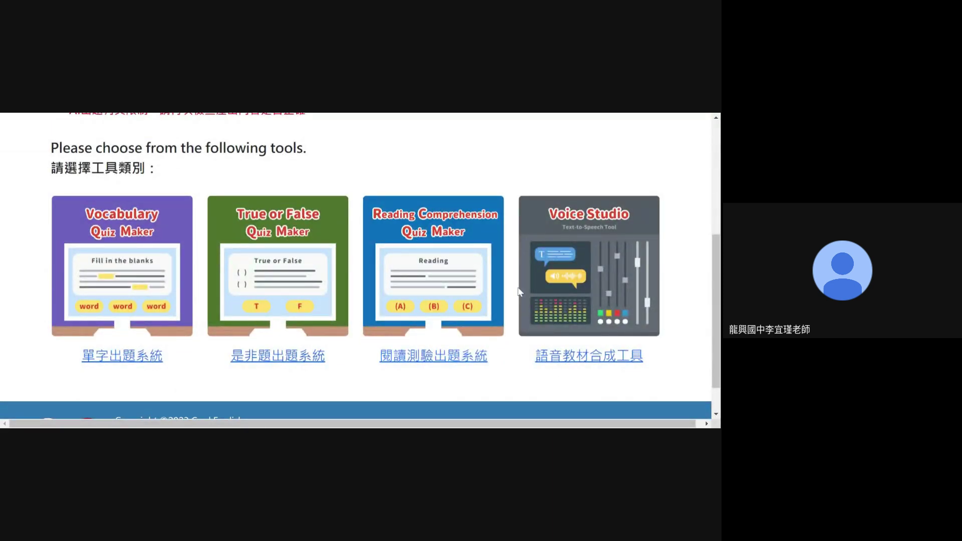
Open the Reading Comprehension Quiz Maker, choose an AI-generated article and title it "summer vacation"
click(450, 304)
scroll(185, 315, down, 2)
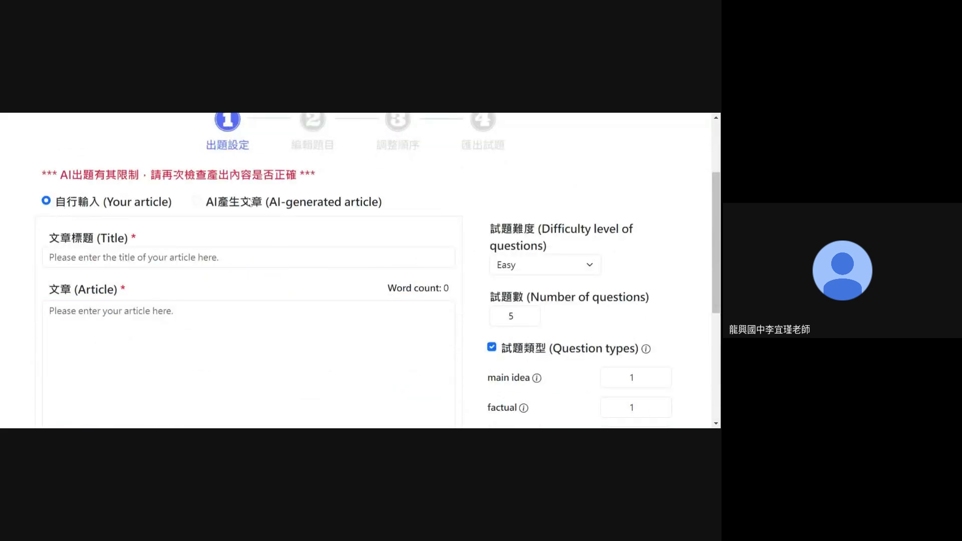
click(248, 204)
click(193, 258)
text(summer vacation)
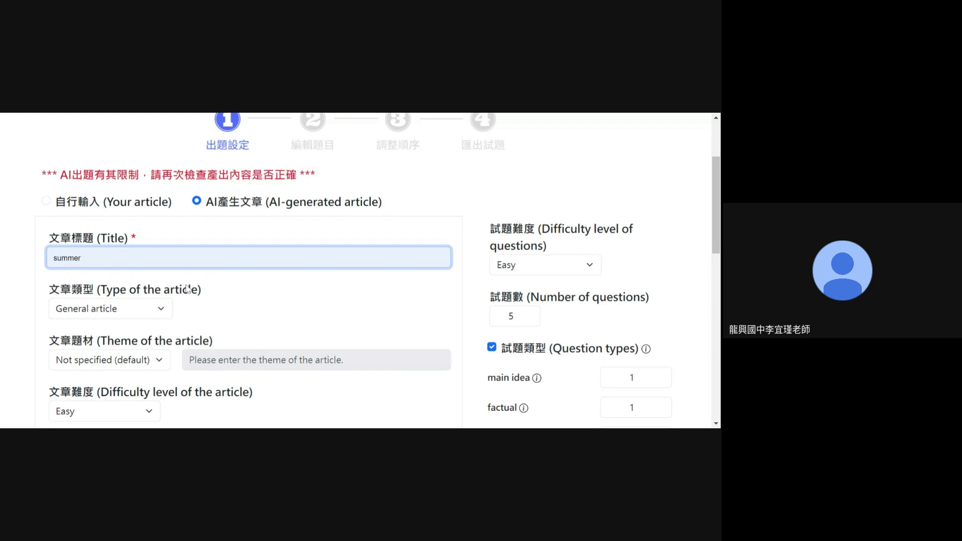
Keep General article as the article type and set the article's difficulty level to Beginner
click(142, 315)
scroll(320, 314, down, 3)
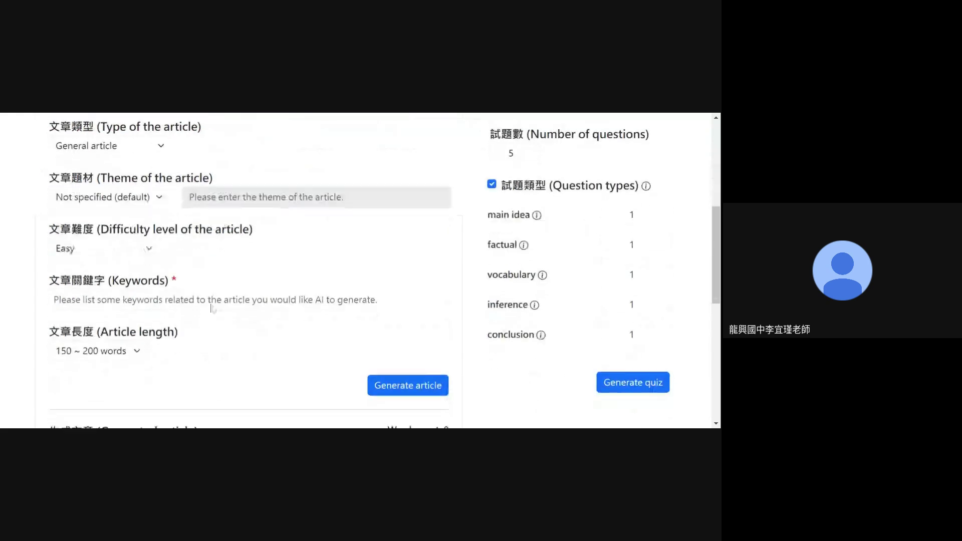
click(126, 252)
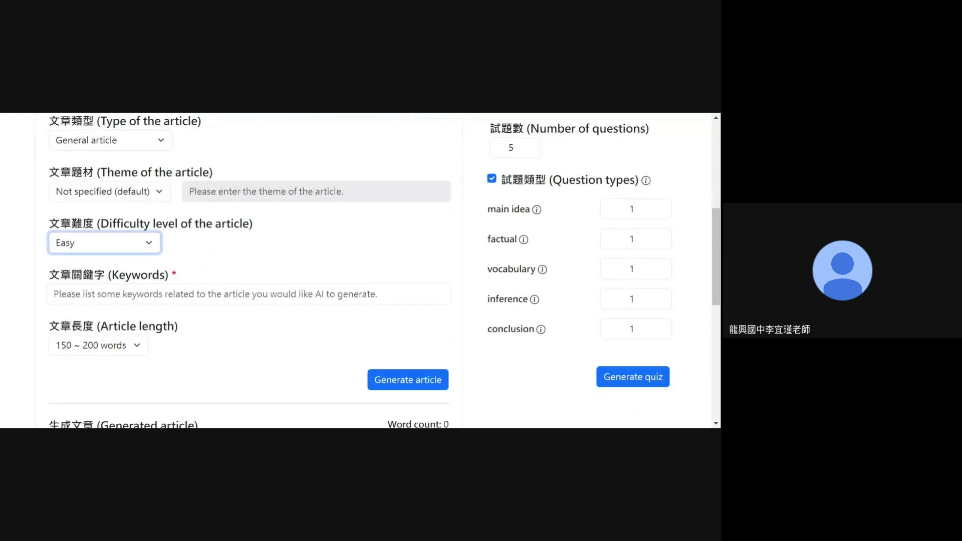
drag(71, 224, 200, 224)
click(93, 249)
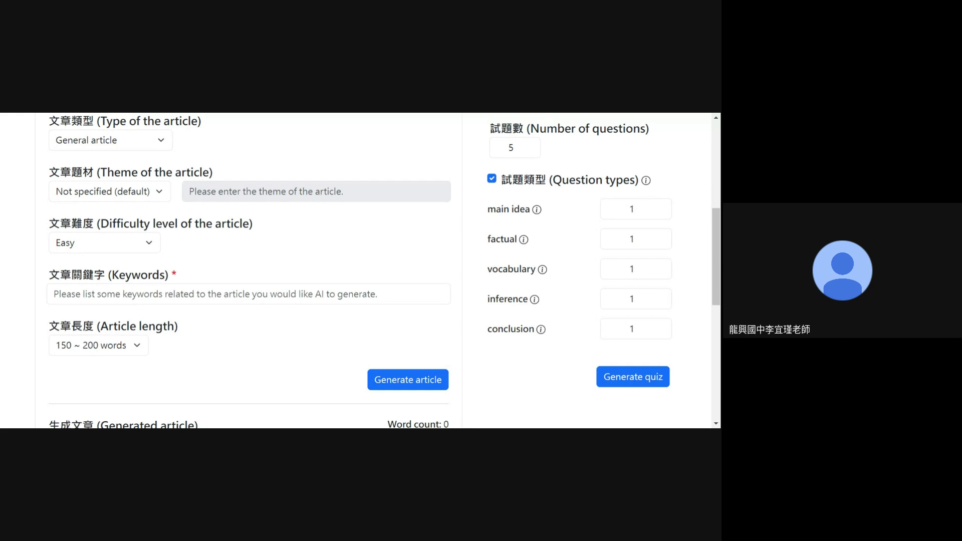
click(102, 248)
click(105, 261)
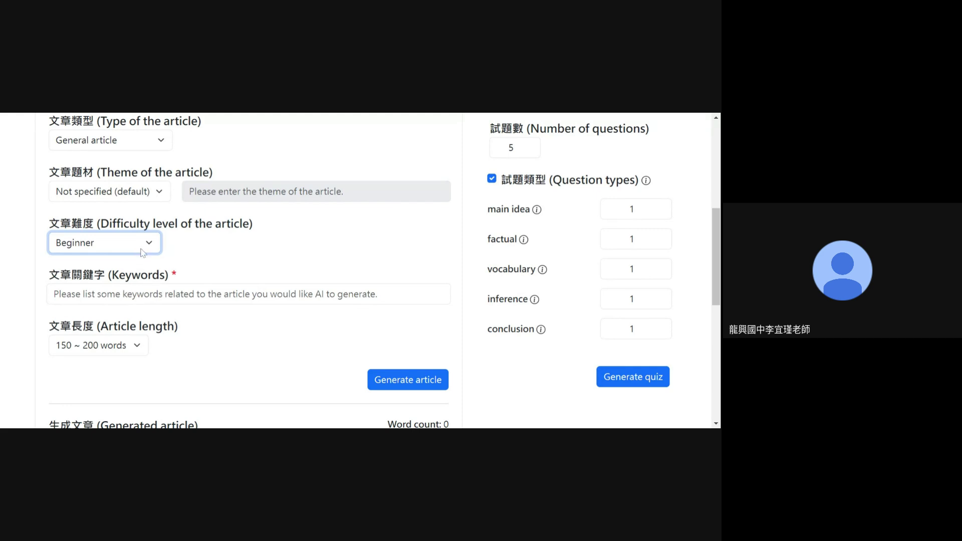
Enter the keywords "vacation, swimming" and set the article length to 100 ~ 150 words
click(214, 300)
text(vacation, swimming)
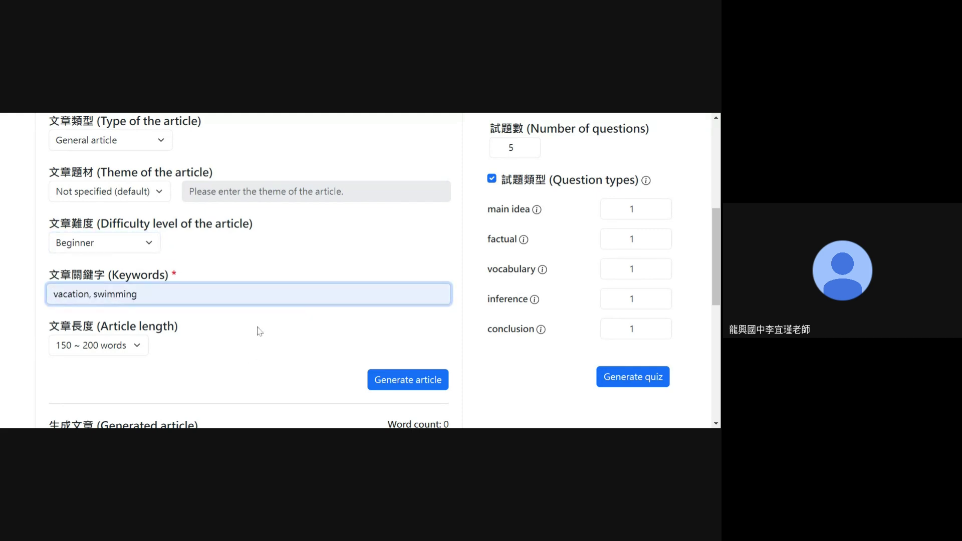
click(131, 345)
click(126, 337)
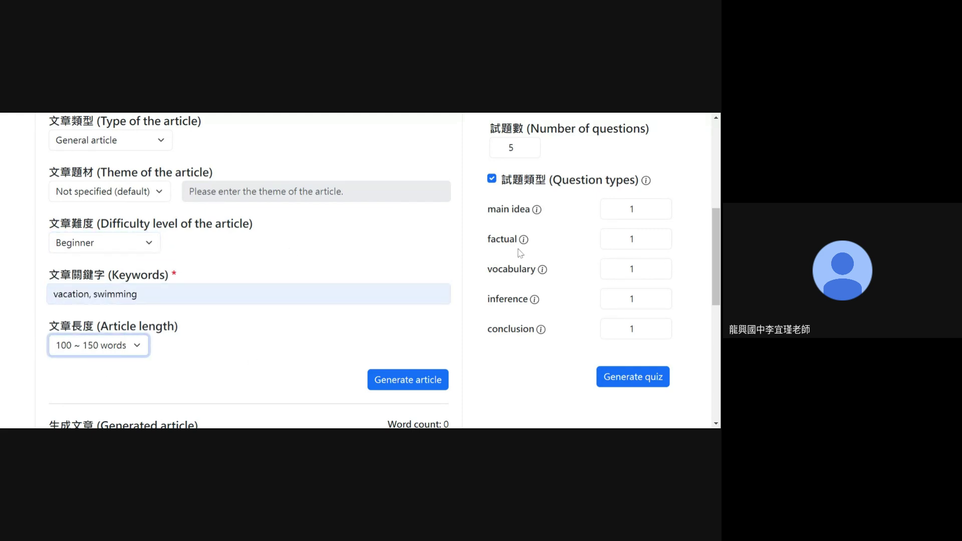
Set the number of questions to 10, with 2 each for main idea, factual, vocabulary, inference and conclusion
scroll(596, 284, up, 2)
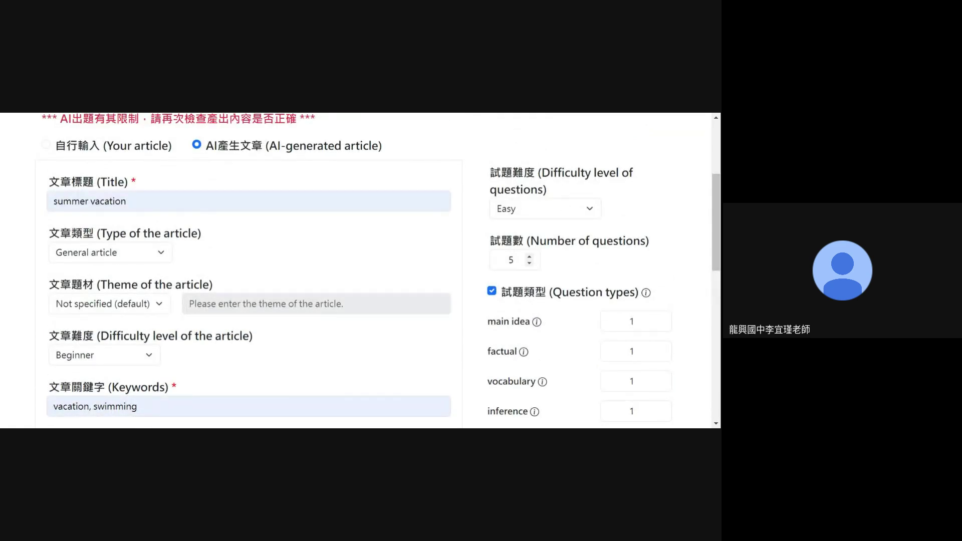
click(530, 257)
click(530, 257)
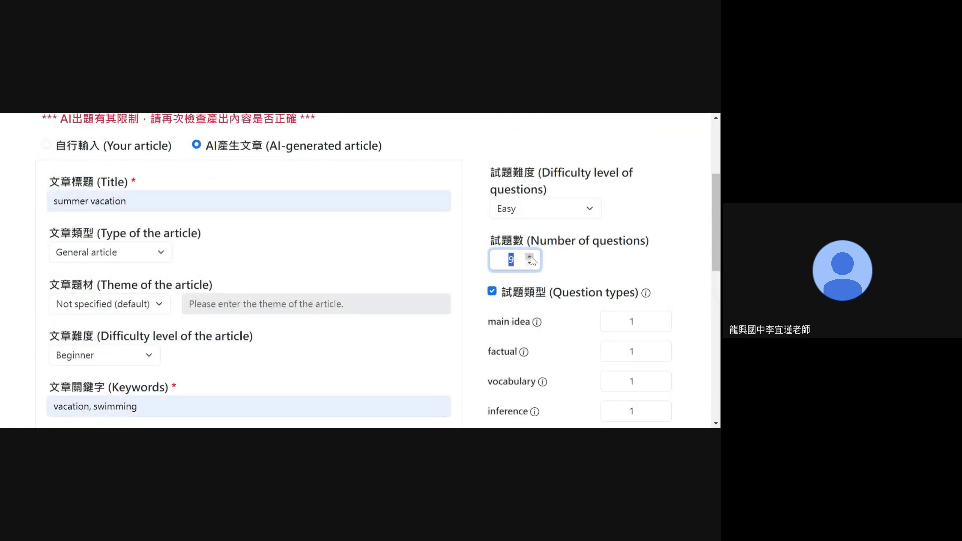
click(530, 257)
click(660, 318)
click(661, 348)
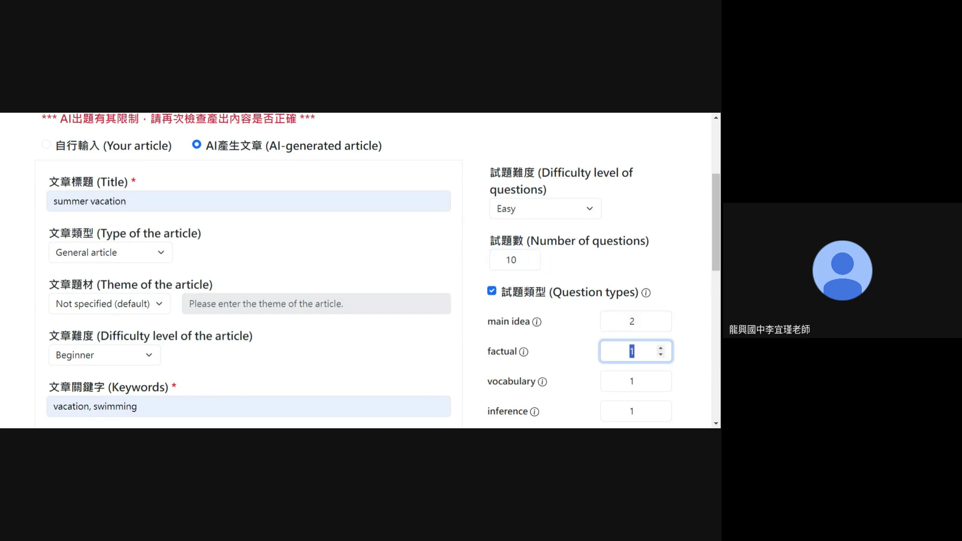
scroll(661, 351, down, 1)
click(661, 324)
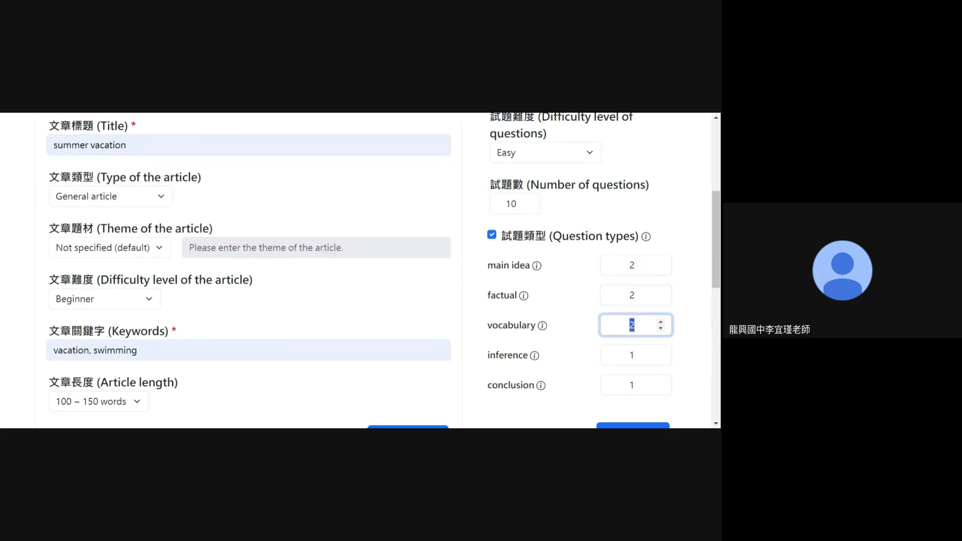
click(661, 352)
click(661, 383)
Generate the article from these settings and check its text for difficult vocabulary
scroll(662, 386, down, 3)
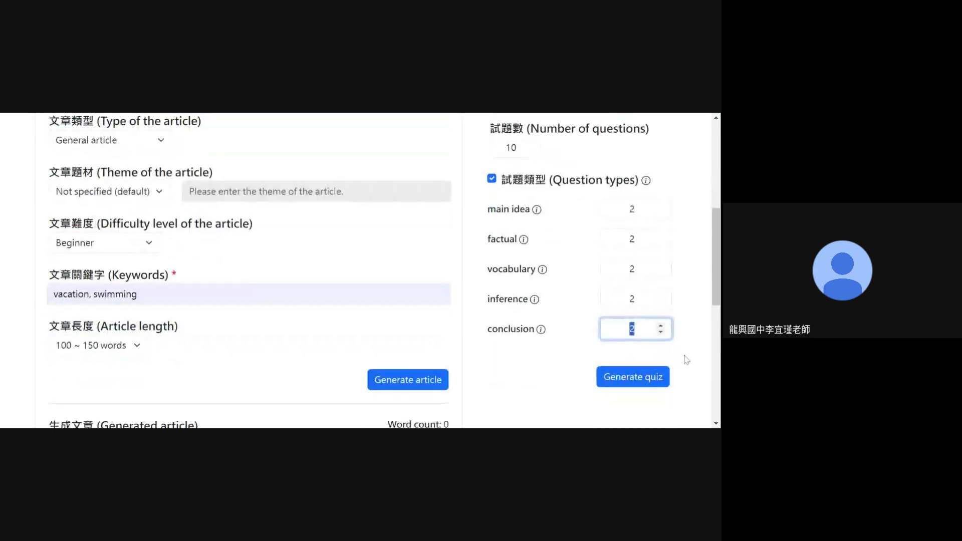
click(433, 271)
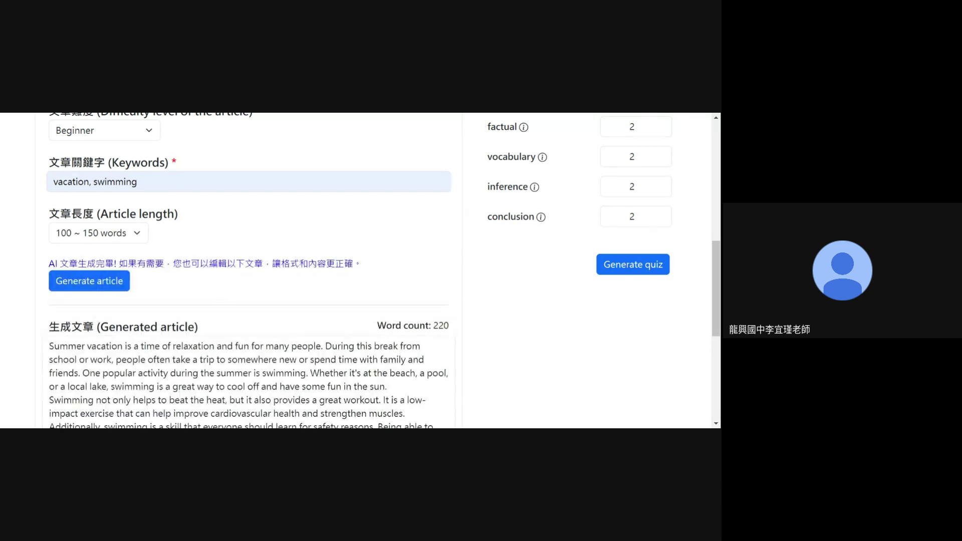
click(272, 359)
scroll(272, 360, down, 3)
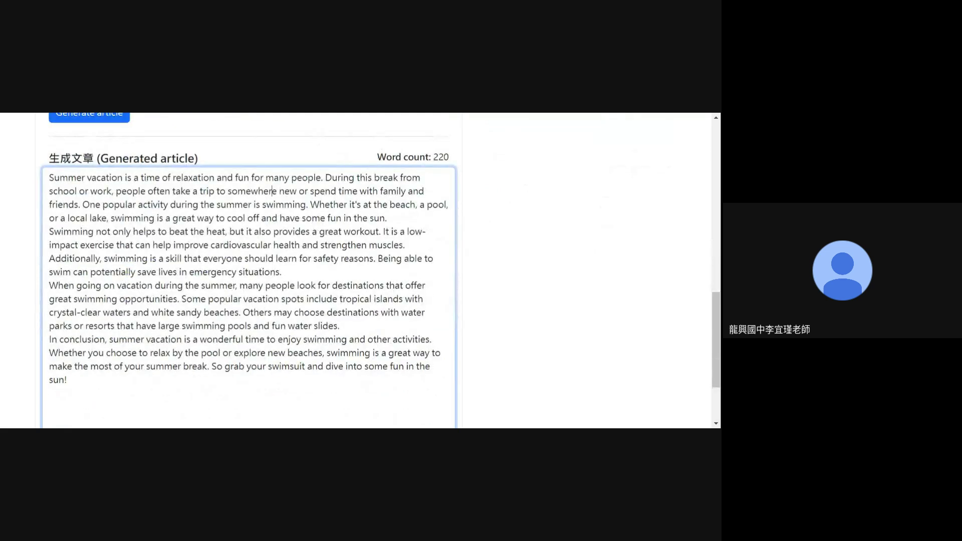
drag(211, 245, 271, 245)
drag(78, 245, 115, 245)
Compare the generated article with its difficulty, keyword and length settings
scroll(136, 307, up, 7)
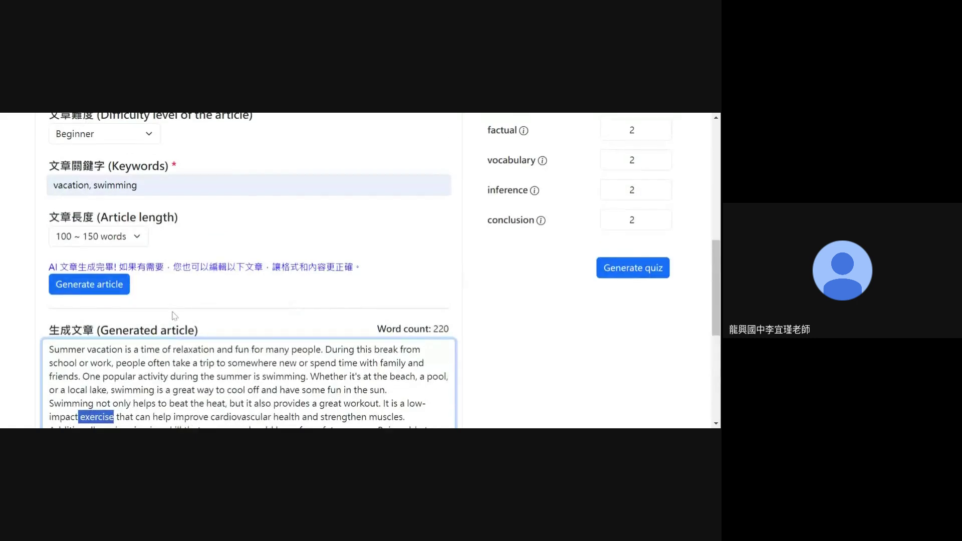
scroll(136, 307, down, 7)
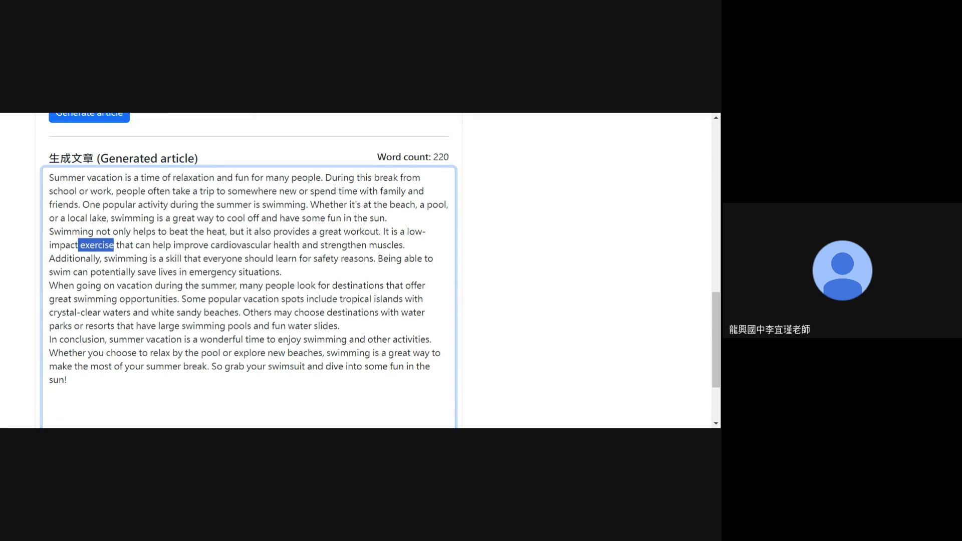
scroll(96, 250, up, 5)
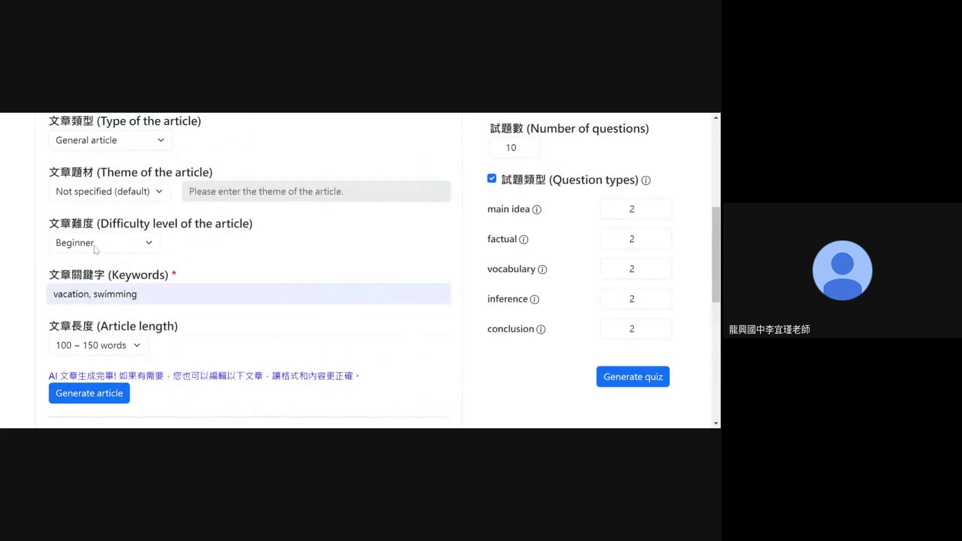
scroll(249, 270, down, 5)
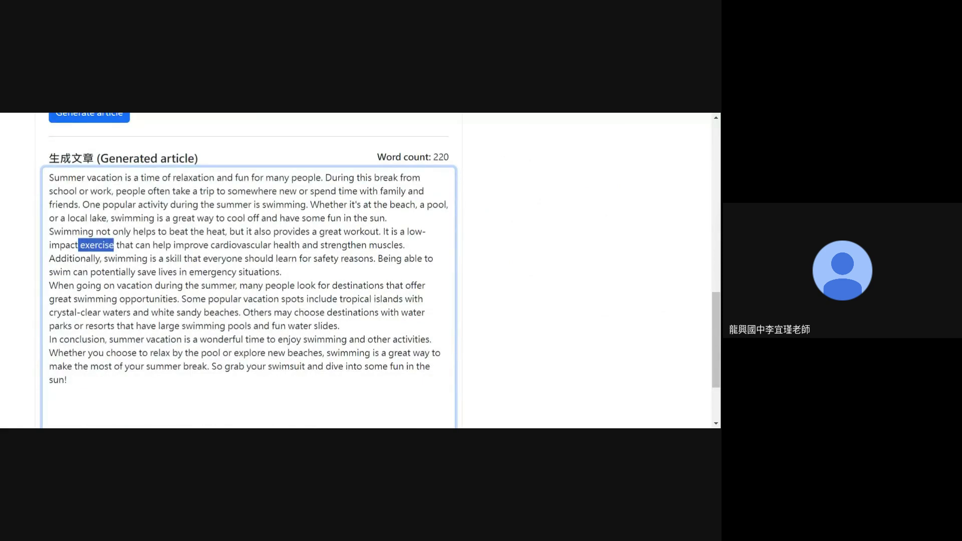
scroll(662, 182, up, 4)
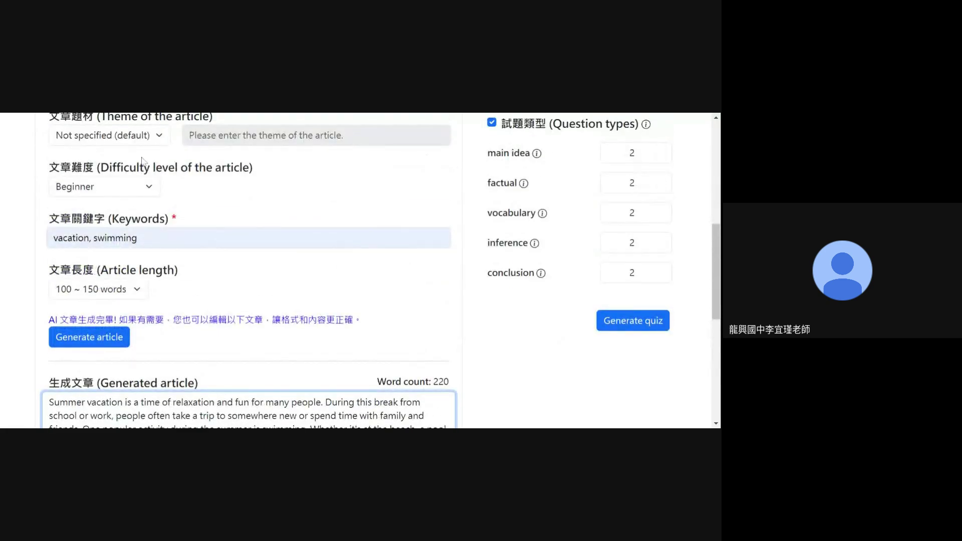
scroll(142, 161, up, 3)
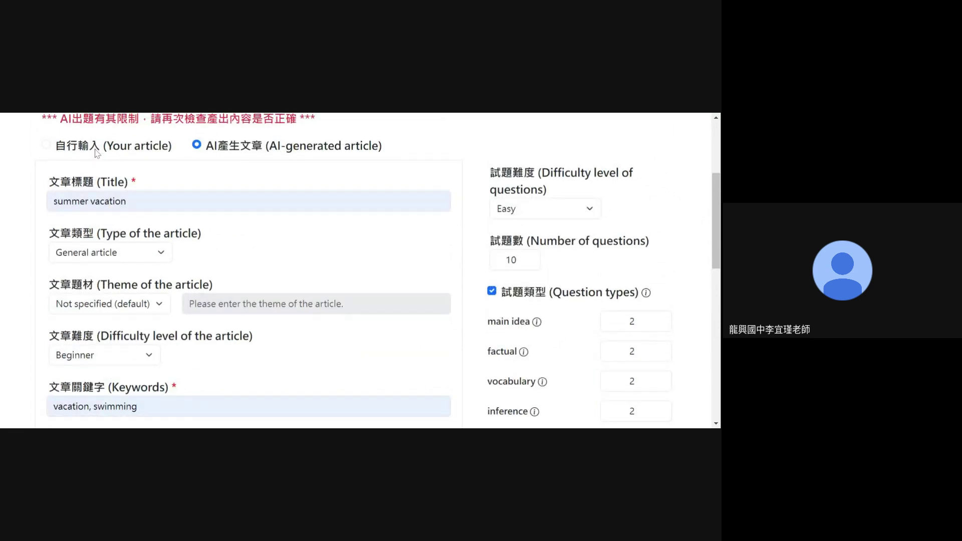
Generate the quiz from the article and look through its first questions
scroll(665, 301, down, 4)
click(652, 270)
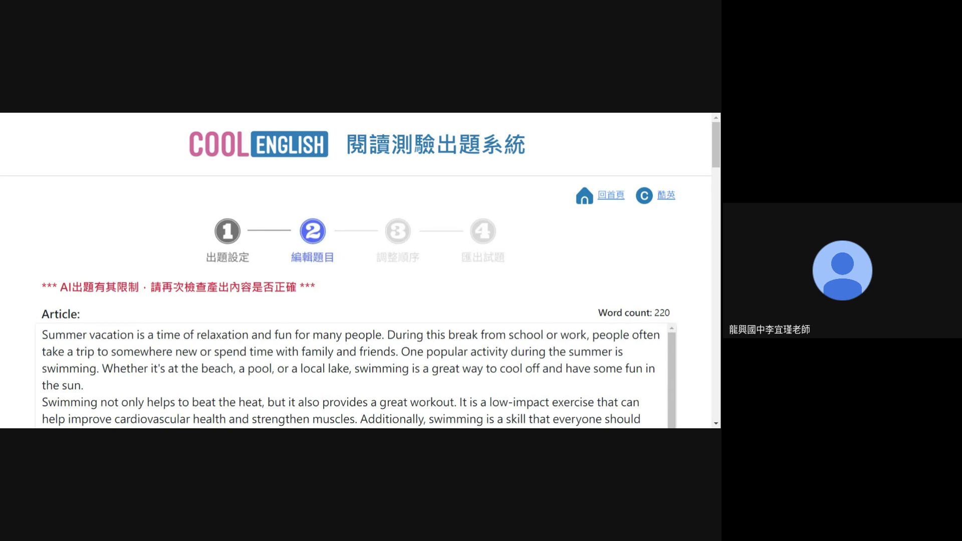
scroll(241, 276, down, 15)
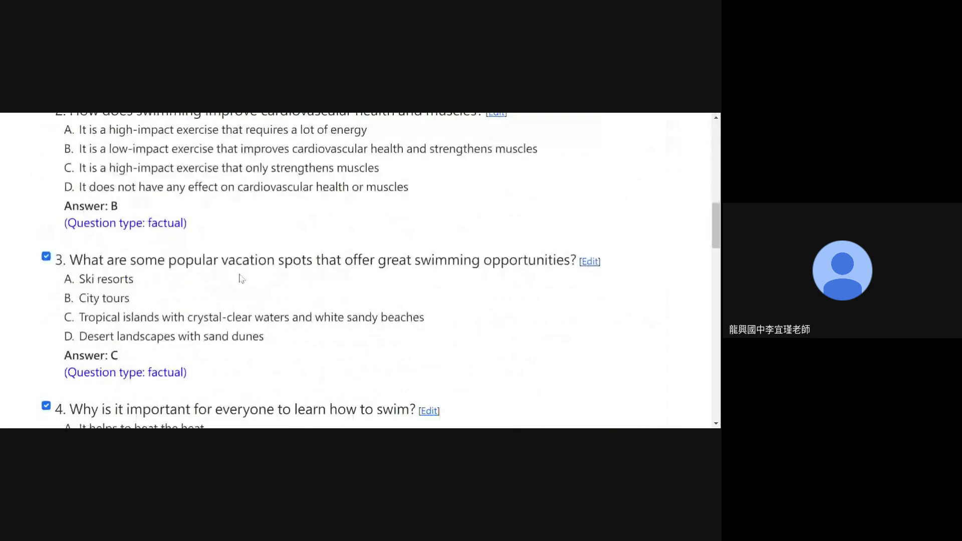
scroll(241, 276, up, 5)
scroll(12, 279, down, 5)
scroll(12, 279, up, 3)
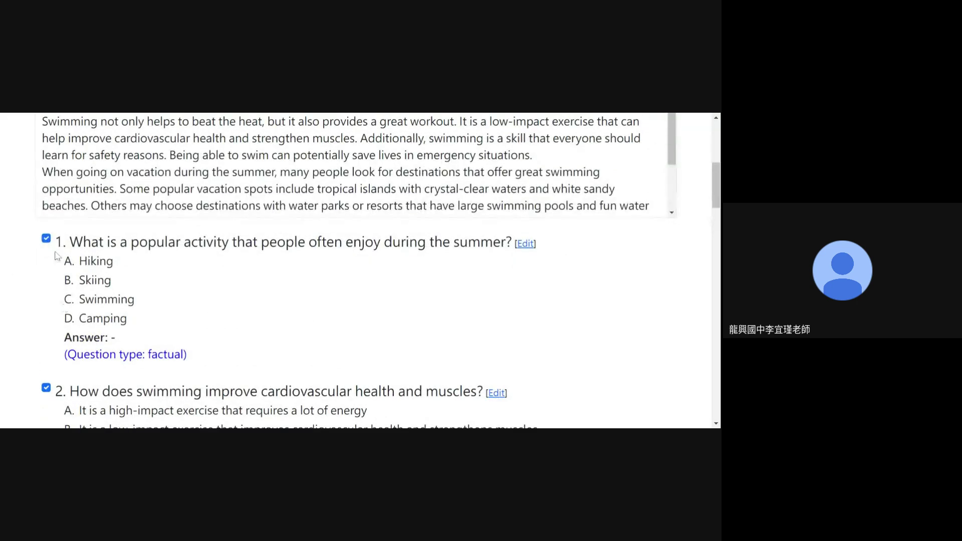
Keep question 1 in the quiz and exclude question 2 about cardiovascular health and muscles
click(46, 239)
click(47, 238)
scroll(210, 203, down, 5)
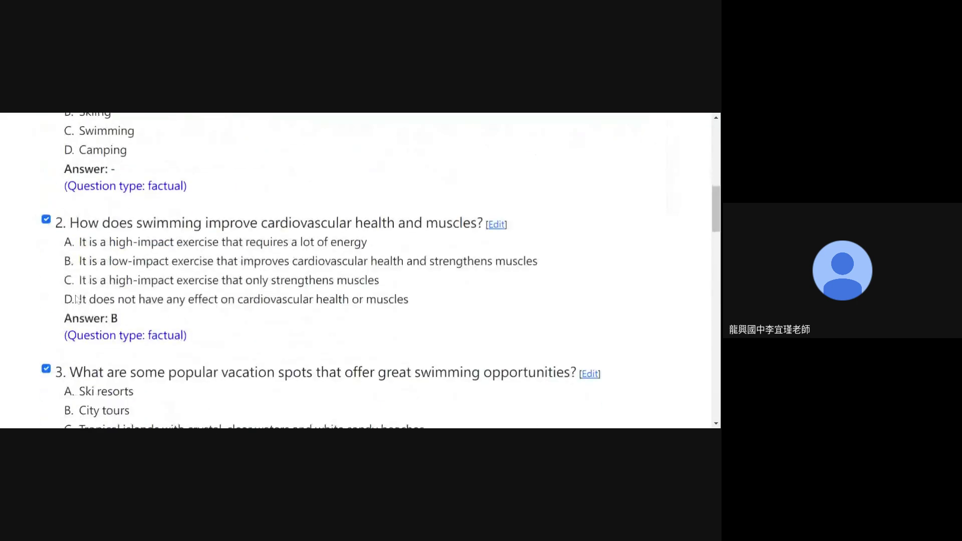
click(46, 164)
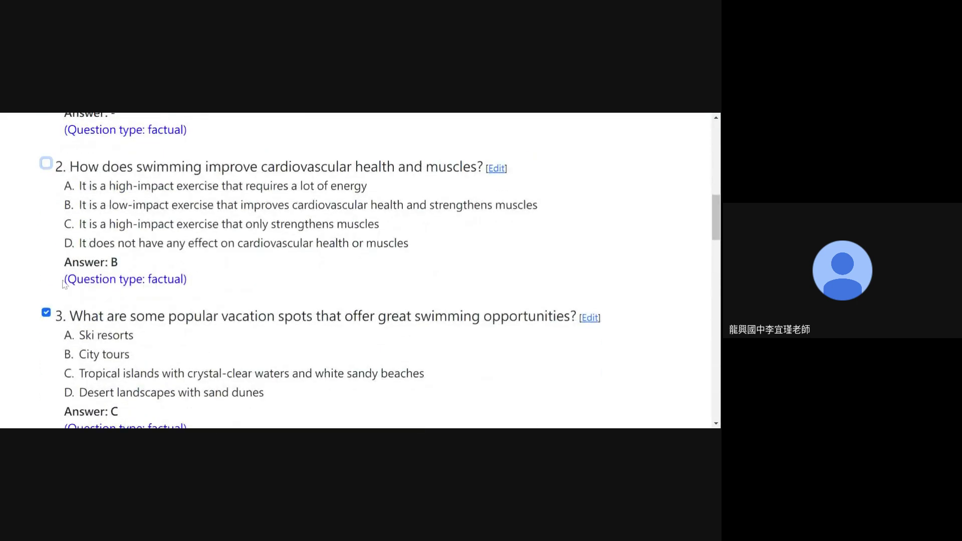
Try swapping the texts of options C and D in question 4 about learning to swim
scroll(142, 318, down, 2)
scroll(141, 318, down, 2)
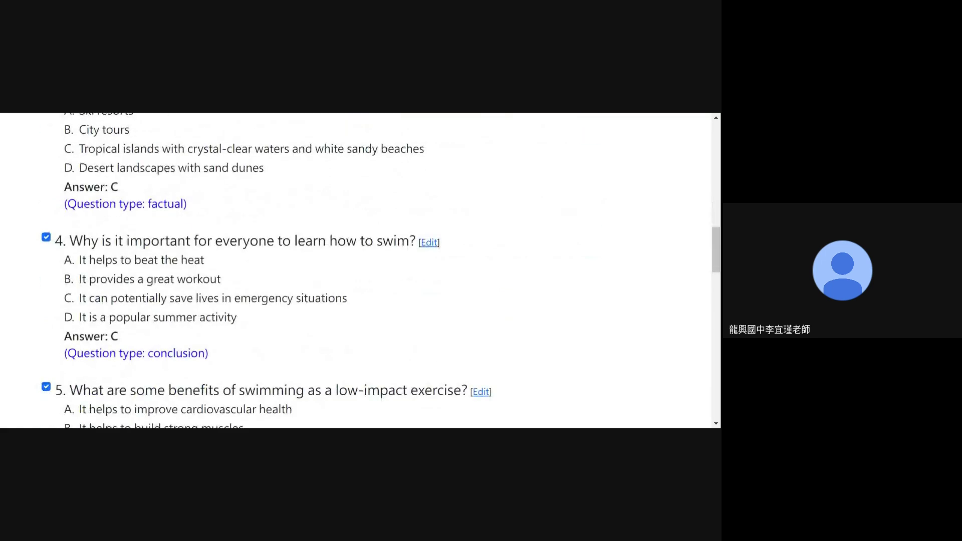
scroll(411, 206, down, 1)
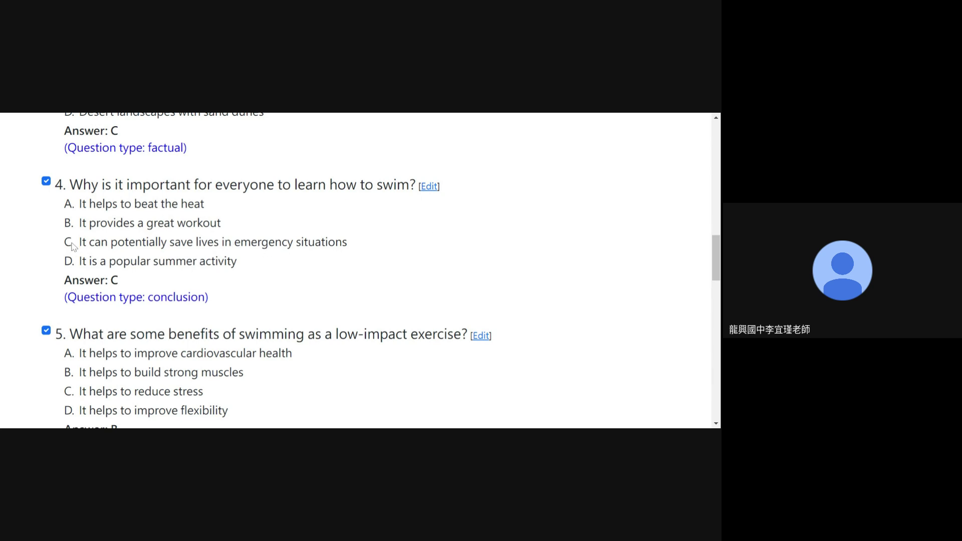
click(430, 186)
drag(297, 317, 125, 305)
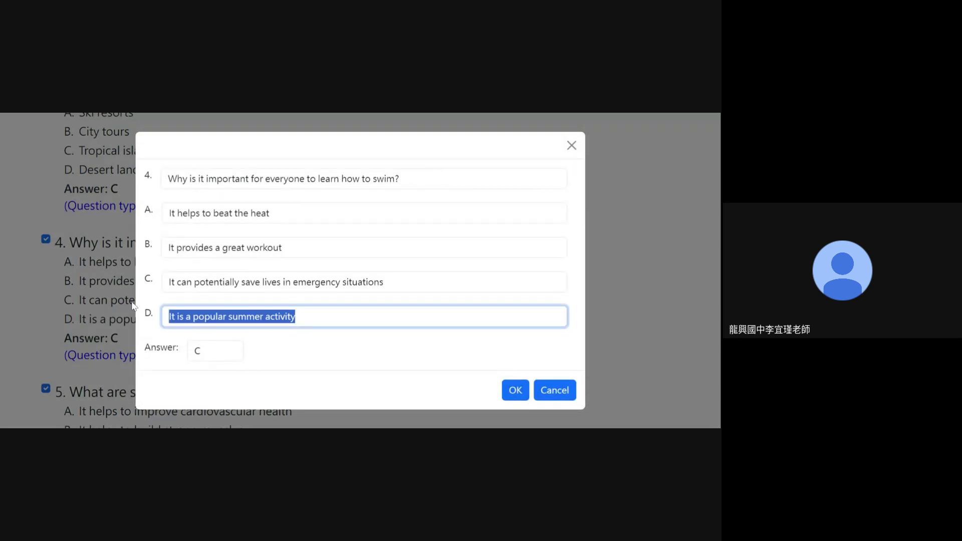
drag(175, 282, 168, 282)
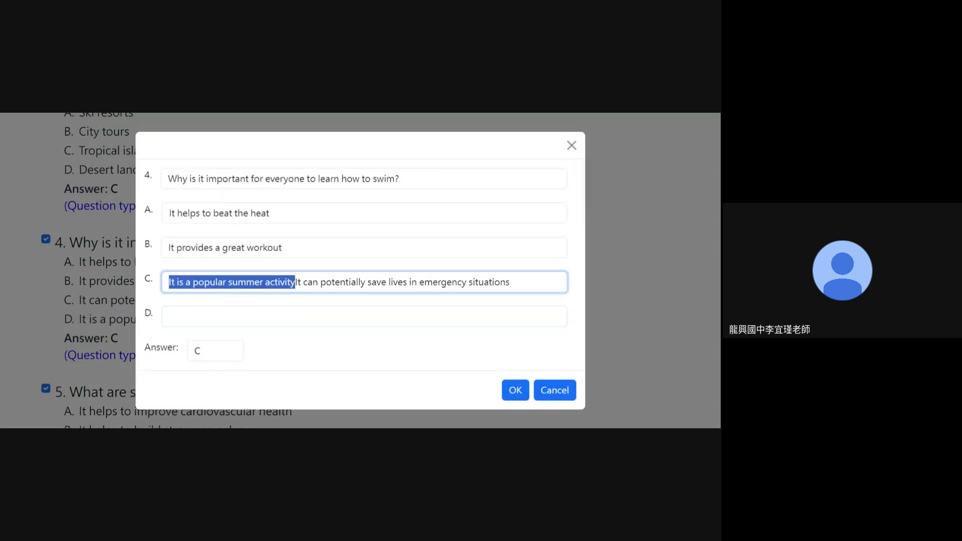
click(432, 281)
drag(298, 282, 284, 316)
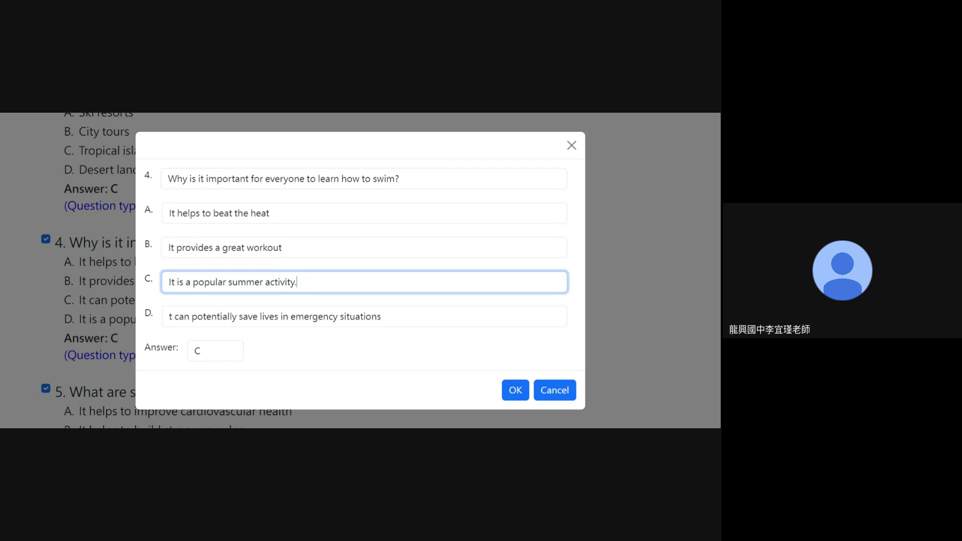
click(170, 316)
text(I)
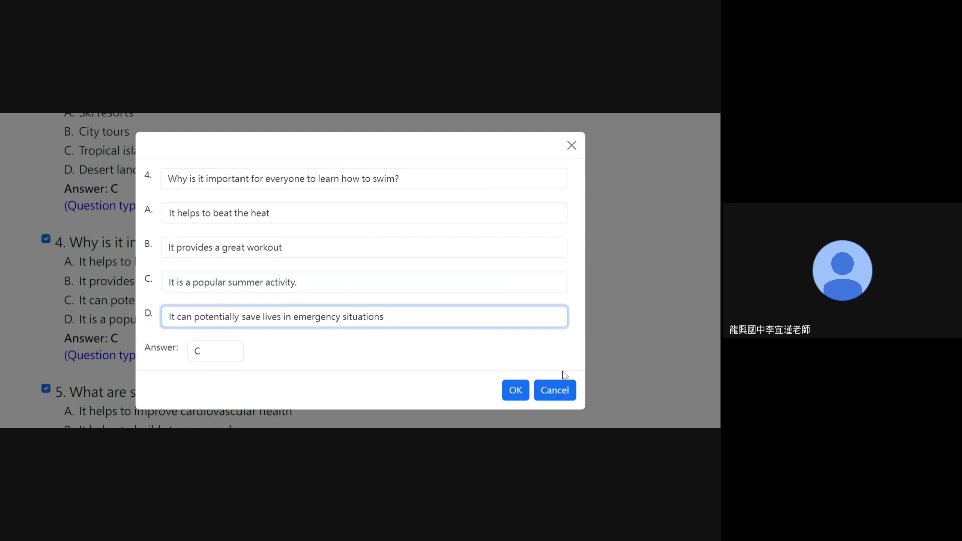
click(566, 394)
Look through the remaining questions and exclude question 9 about saving lives in emergency situations
scroll(264, 325, down, 5)
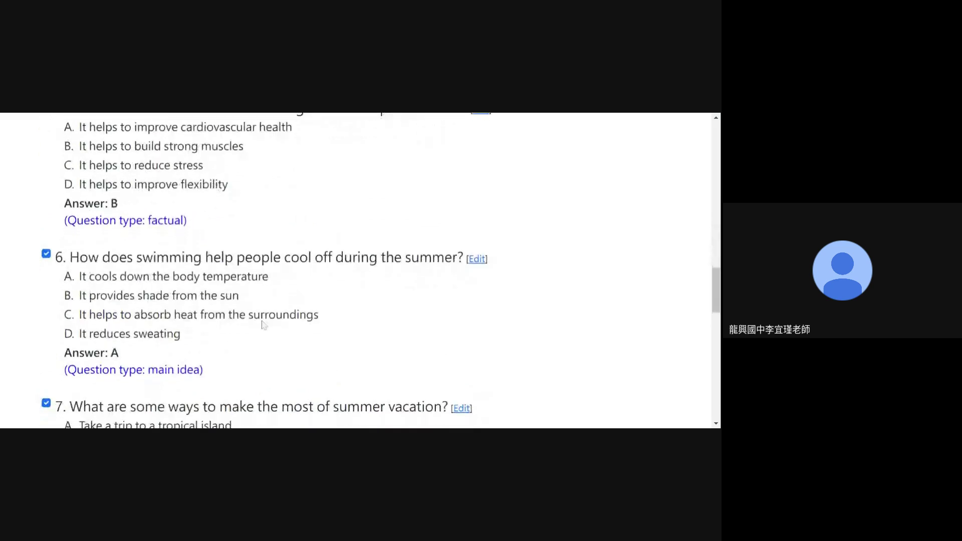
scroll(264, 325, down, 10)
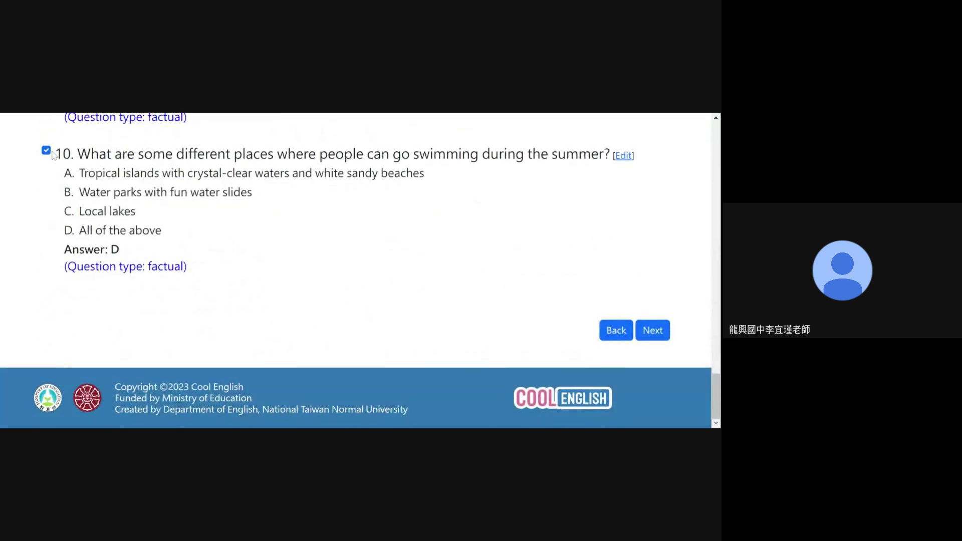
scroll(54, 155, up, 4)
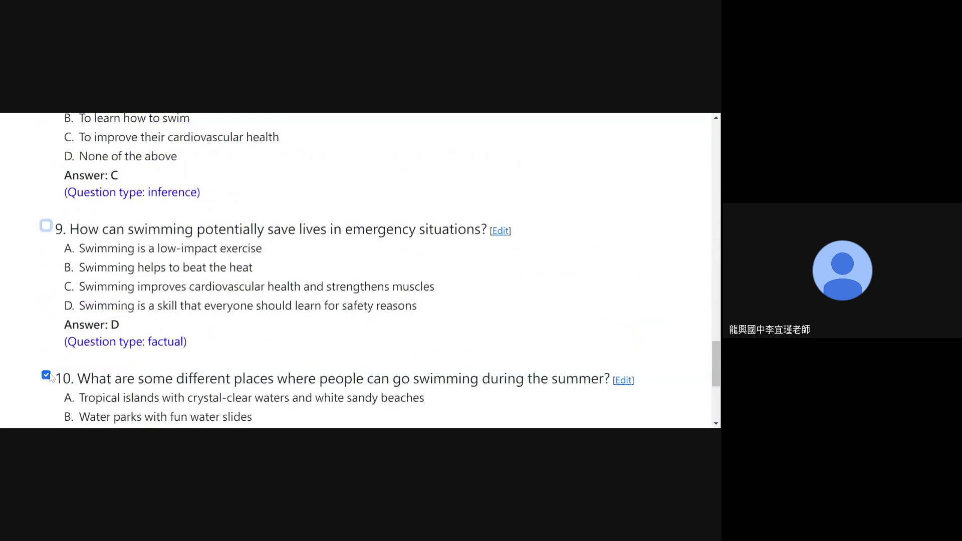
Check the last quiz questions and proceed with the chosen ones to the question ordering stage (調整順序)
scroll(50, 376, up, 5)
scroll(47, 325, down, 6)
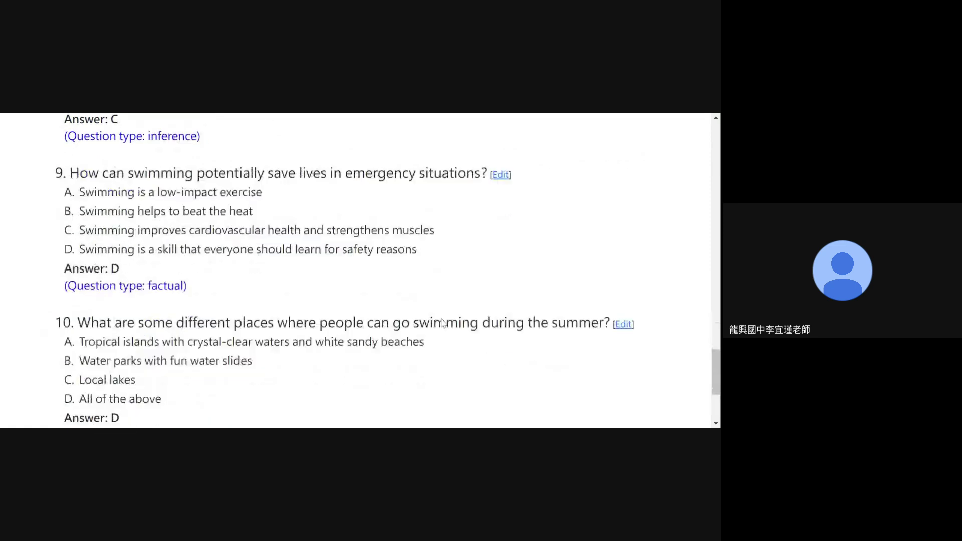
scroll(443, 324, down, 4)
click(655, 330)
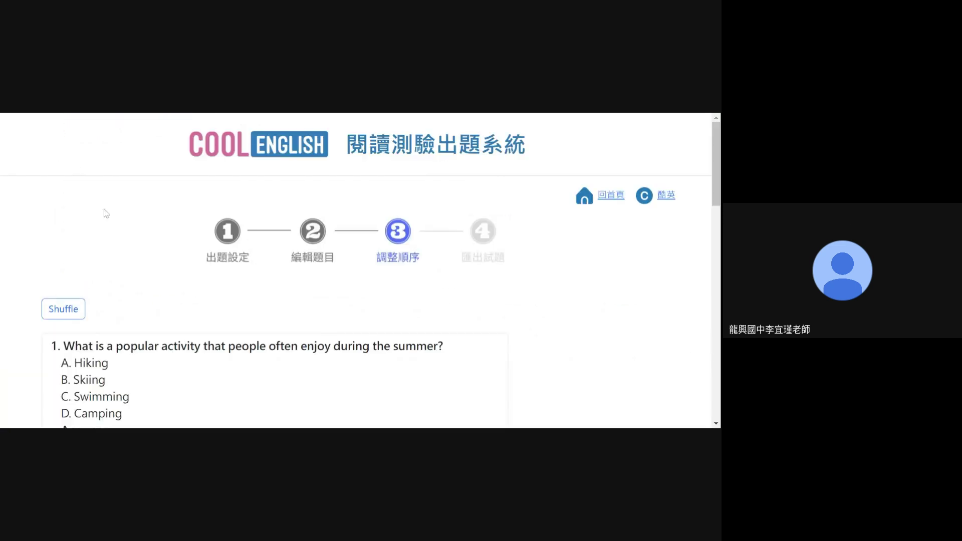
Look through the selected questions and shuffle their order twice
scroll(447, 236, down, 15)
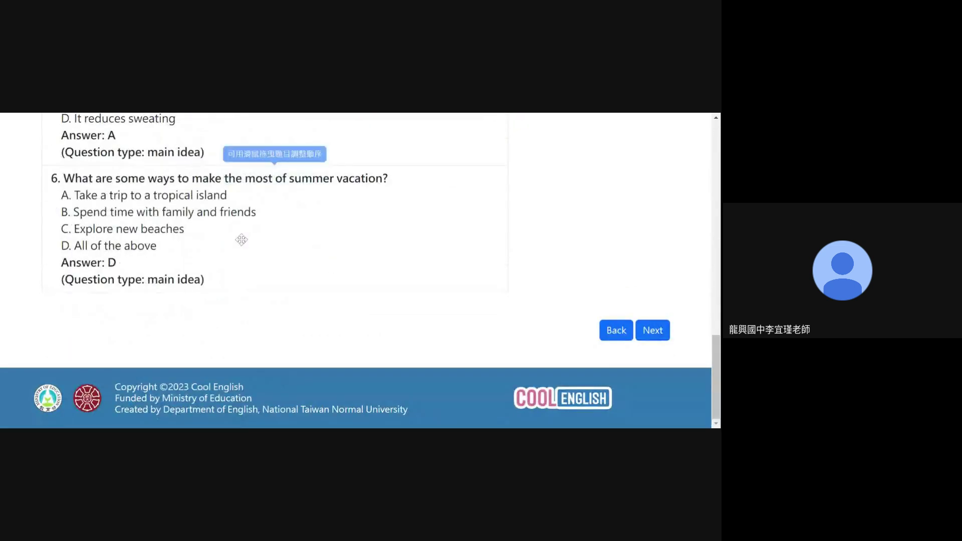
scroll(235, 270, up, 5)
drag(215, 265, 210, 259)
scroll(210, 271, up, 10)
click(75, 295)
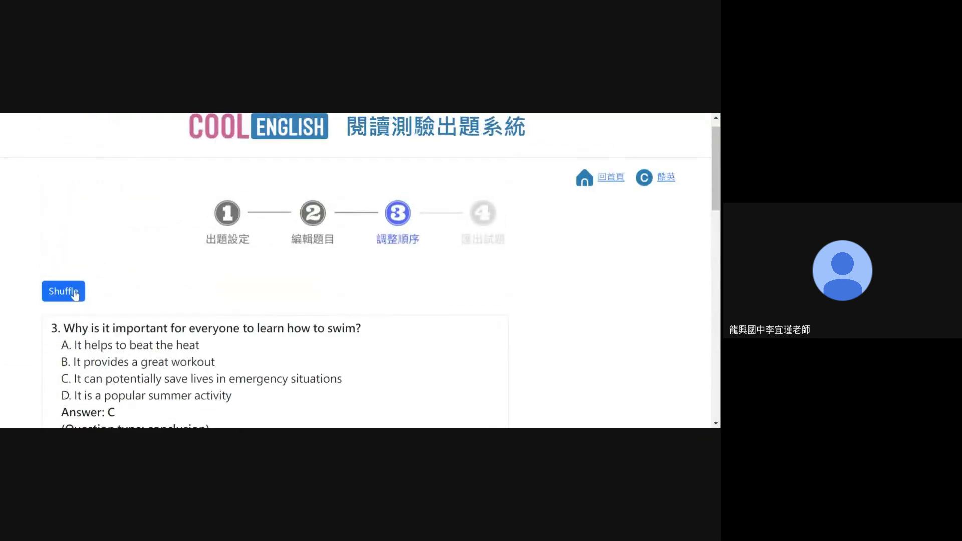
click(75, 295)
scroll(669, 333, down, 10)
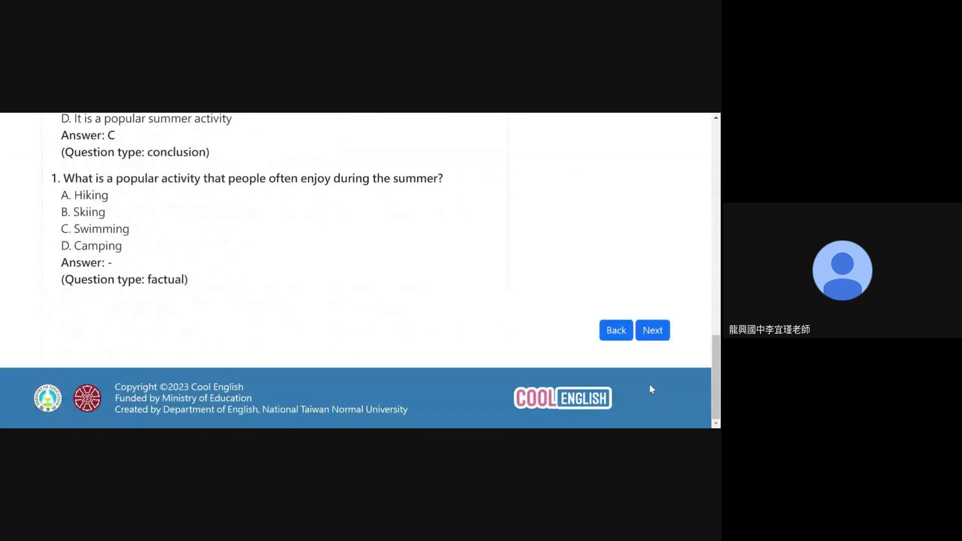
Proceed to the export stage (匯出試題) and review the summer vacation quiz and its answer sheet
click(653, 330)
scroll(638, 378, down, 5)
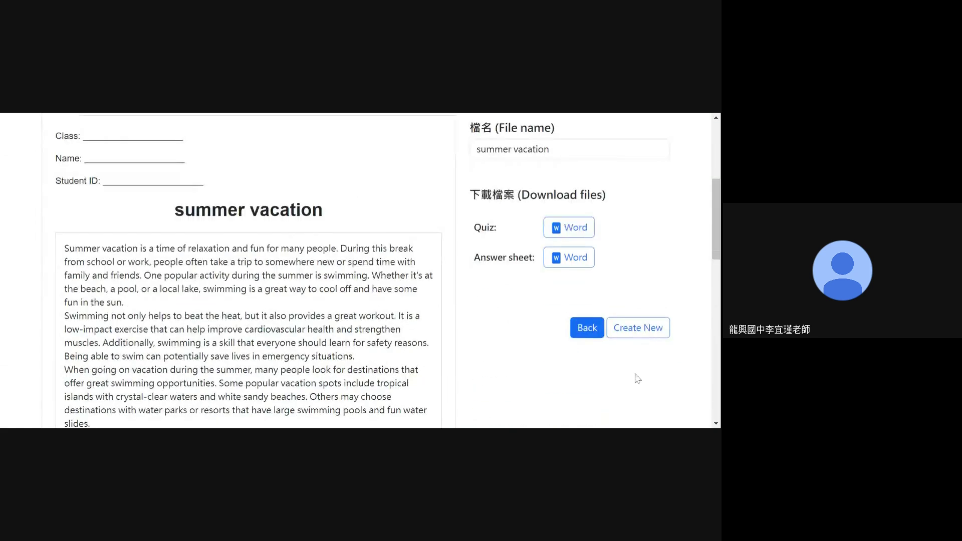
scroll(529, 275, up, 3)
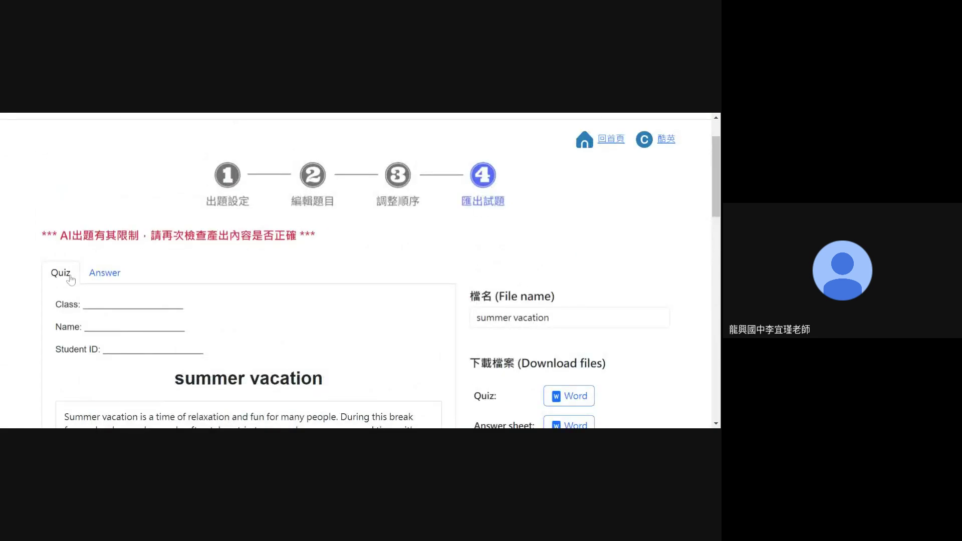
click(105, 273)
scroll(426, 333, down, 7)
scroll(426, 334, up, 7)
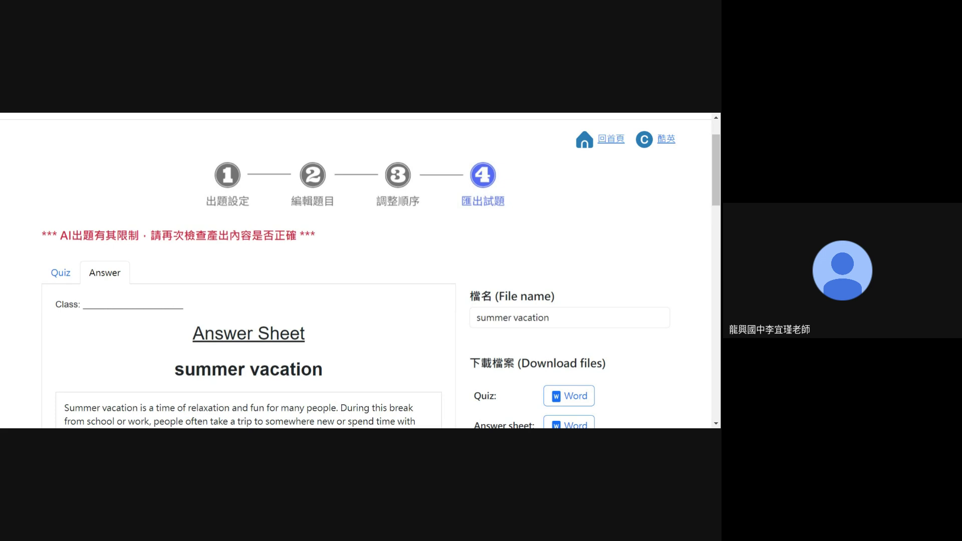
Switch to the slide presentation and start the five-minute countdown timer
key(alt+Tab)
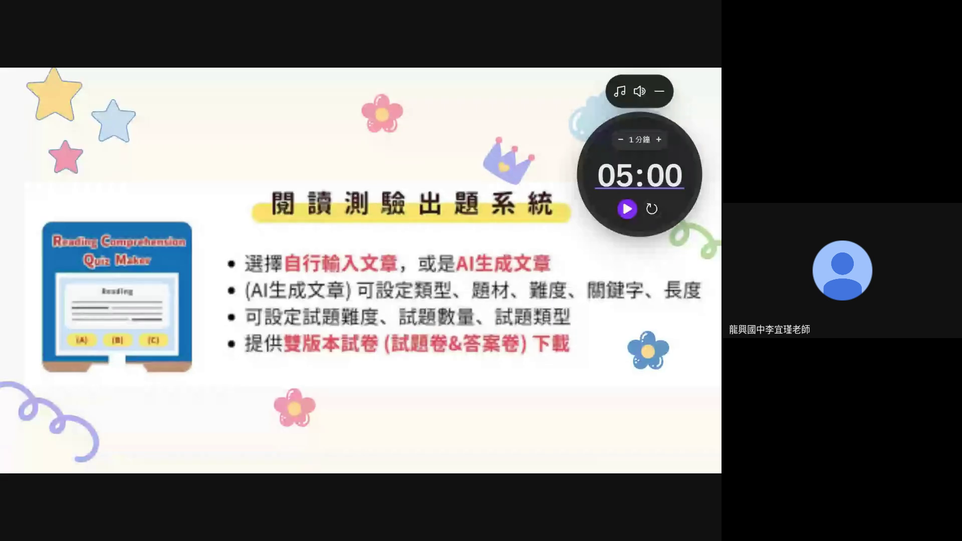
click(627, 210)
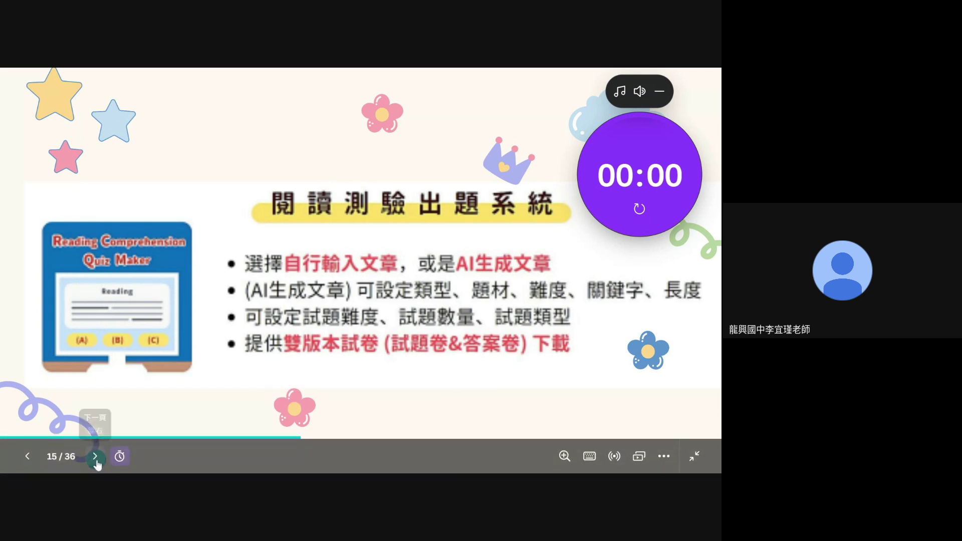
Advance the presentation to the 酷英AI工具 slide and minimize the countdown timer
click(95, 457)
click(97, 459)
click(95, 457)
click(95, 457)
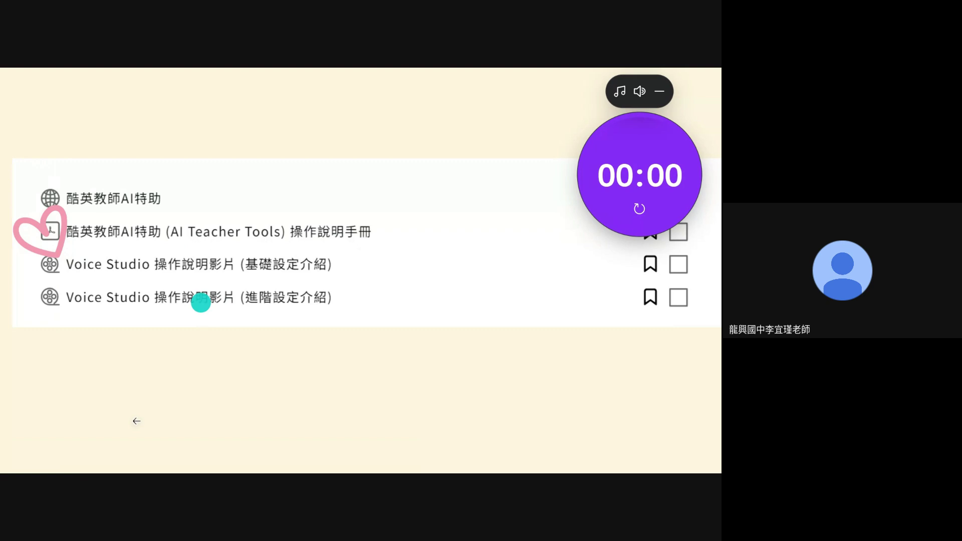
click(95, 457)
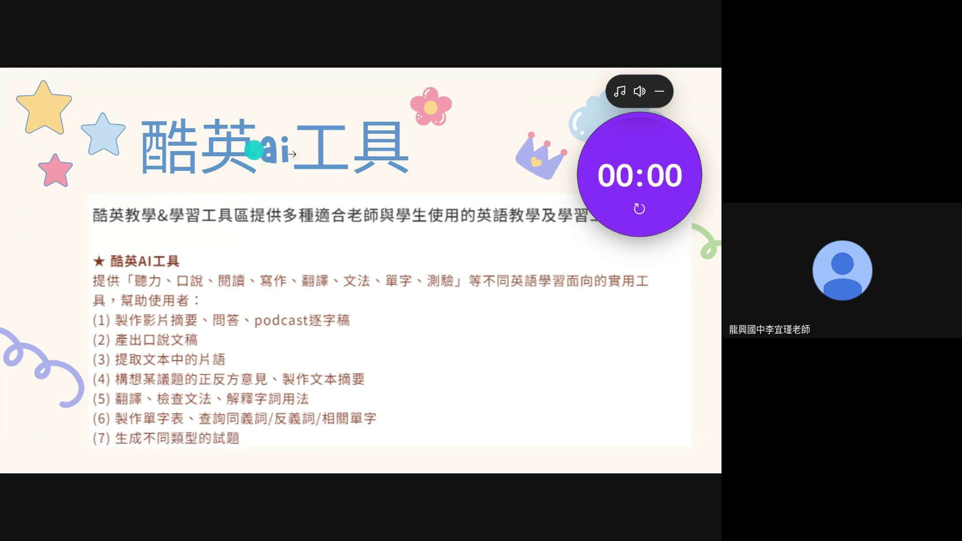
click(659, 90)
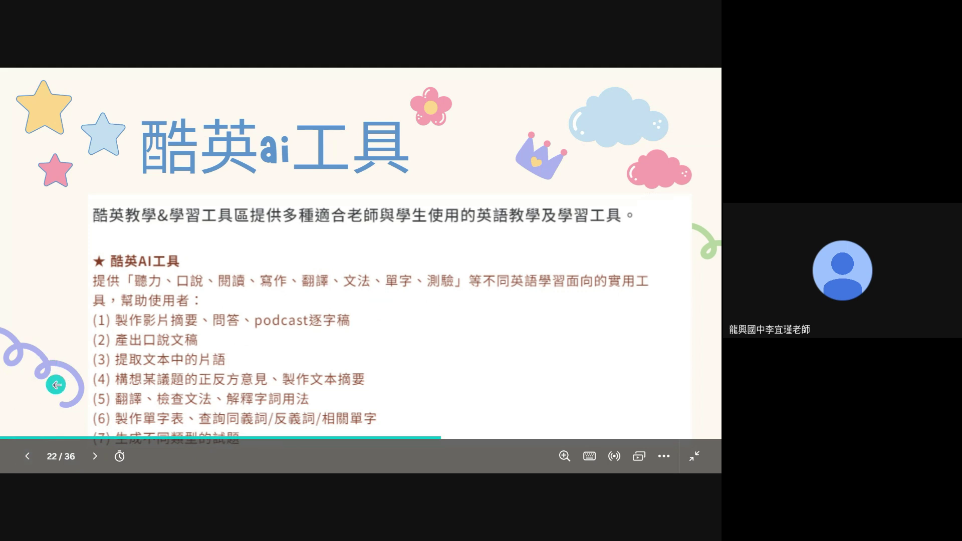
click(95, 457)
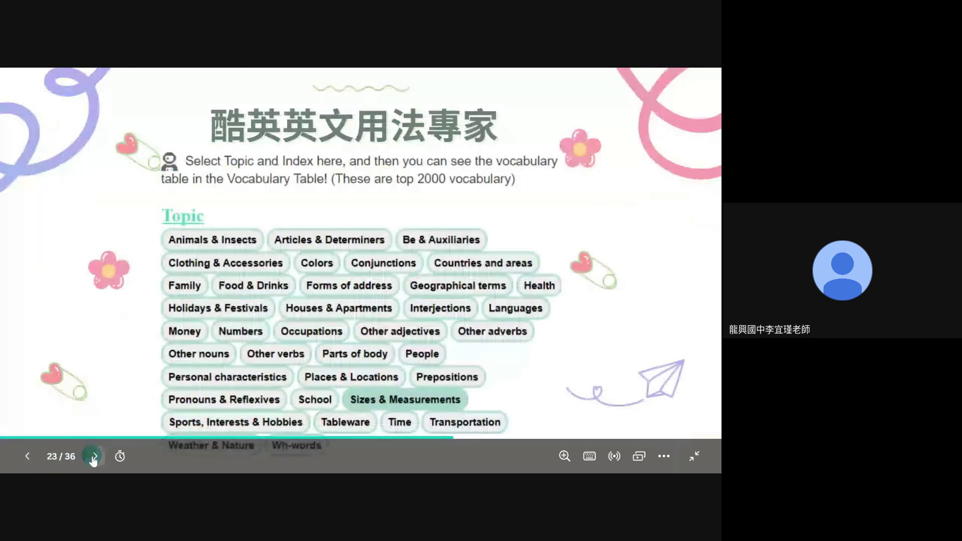
click(27, 457)
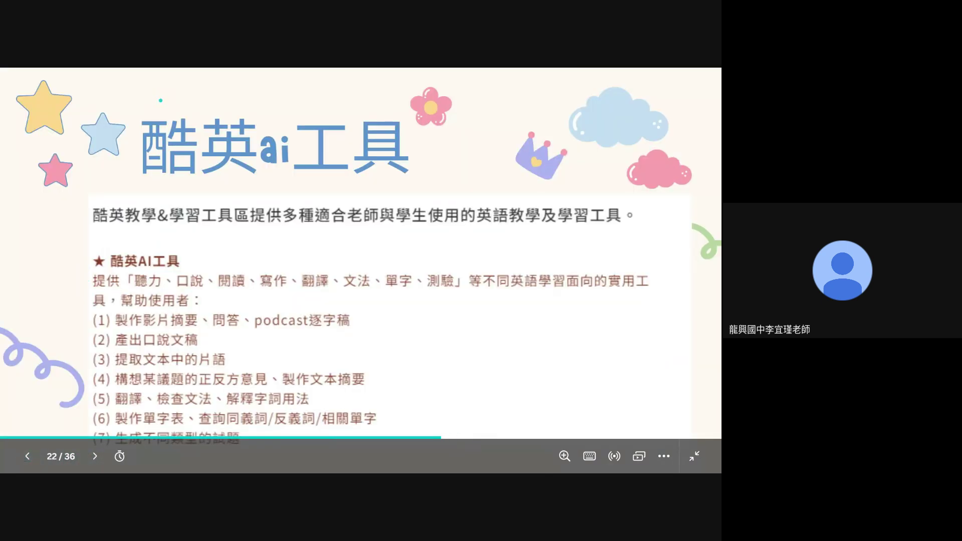
Switch to the Cool English site and browse the 教學輔助工具 page in the junior high section (國中區)
key(alt+Tab)
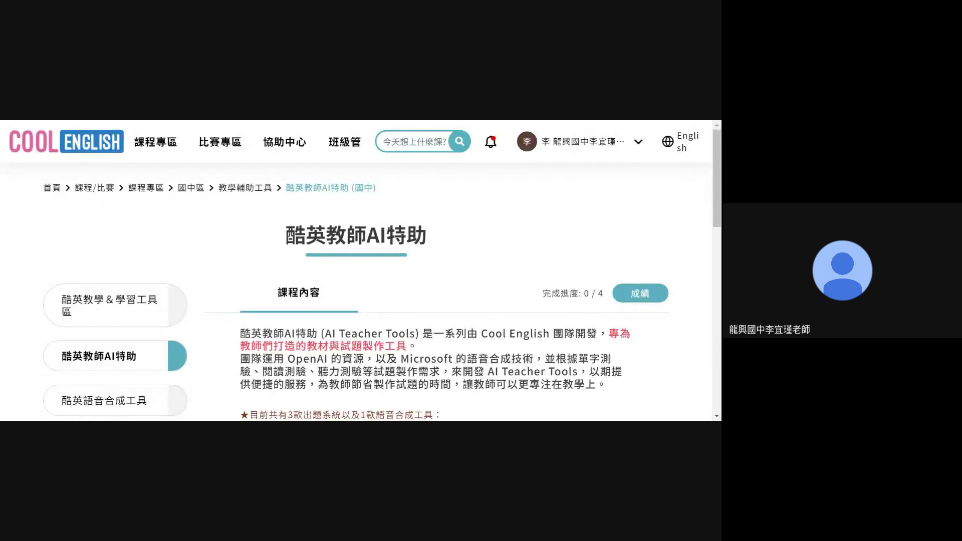
click(156, 142)
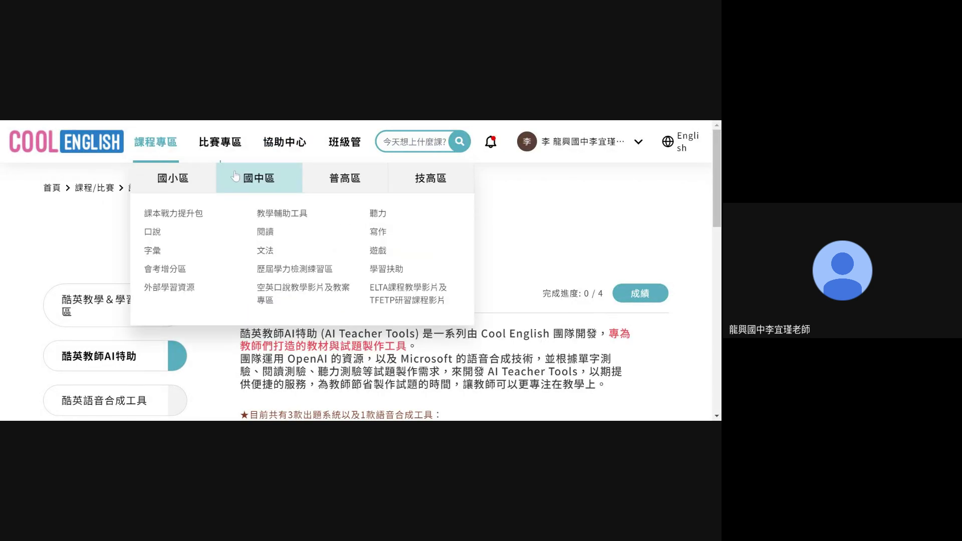
click(282, 218)
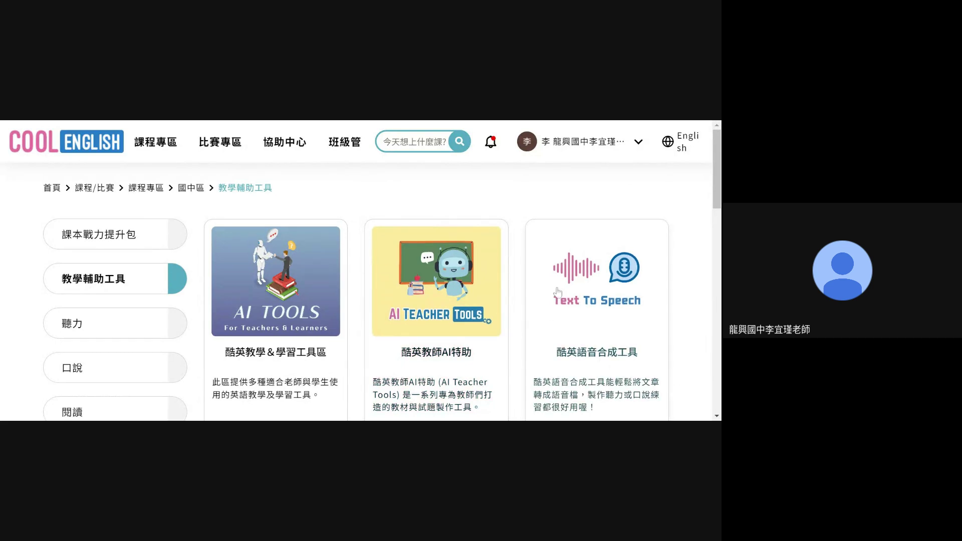
scroll(652, 315, down, 5)
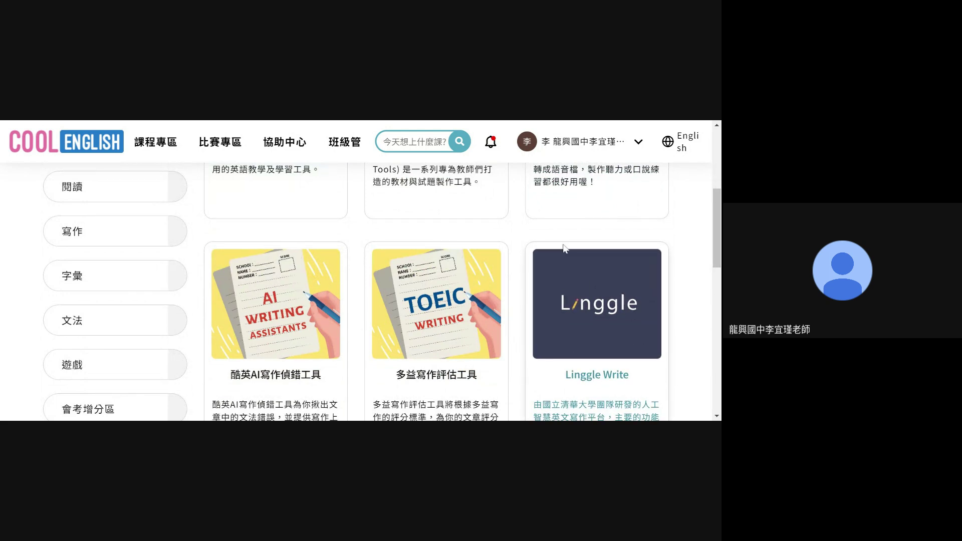
scroll(580, 317, up, 2)
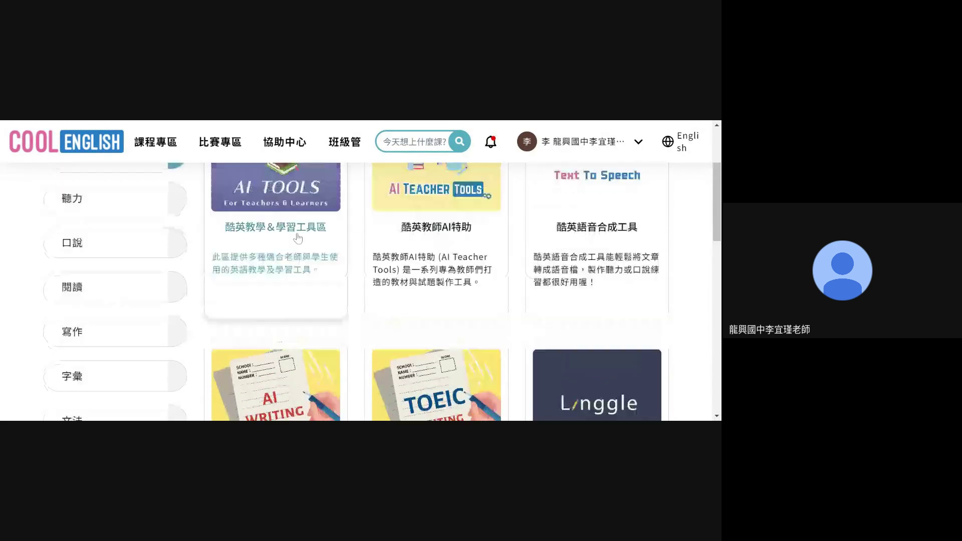
scroll(299, 239, up, 1)
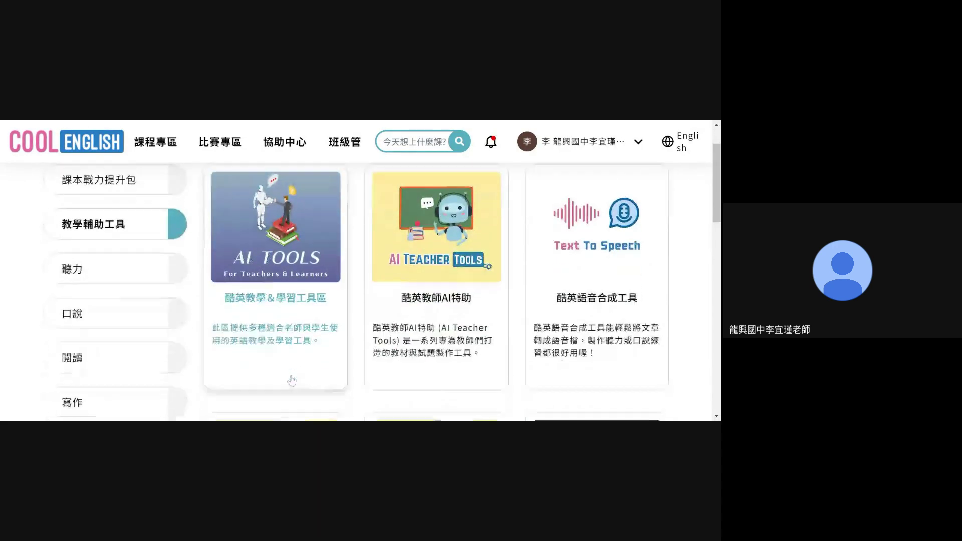
Open the 酷英教學&學習工具區 course and launch its 酷英AI工具 link
click(309, 249)
scroll(368, 281, down, 10)
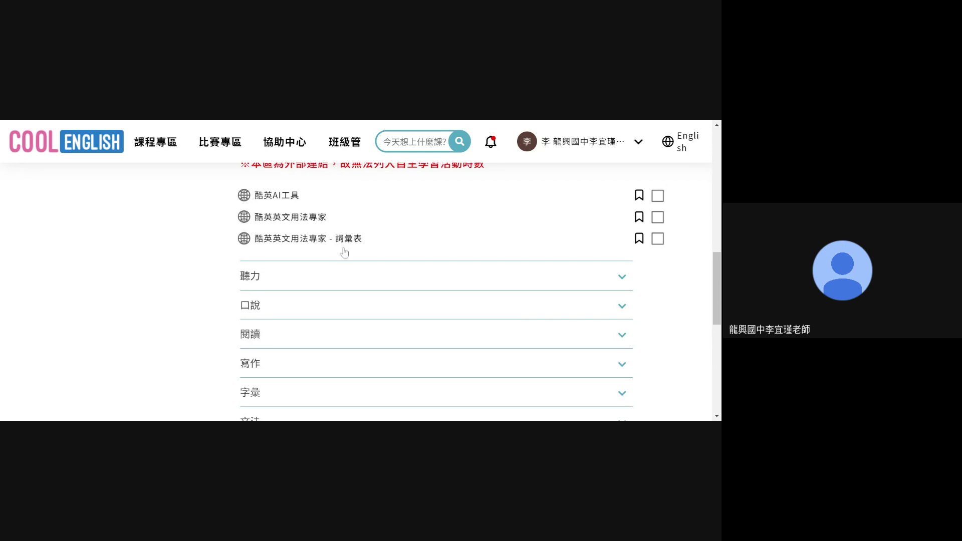
scroll(346, 258, down, 5)
scroll(348, 294, up, 7)
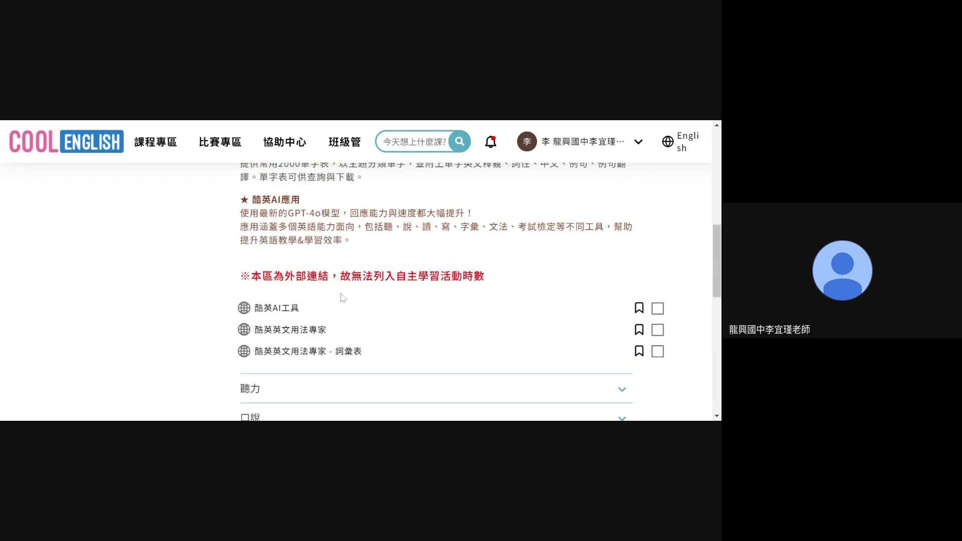
click(283, 311)
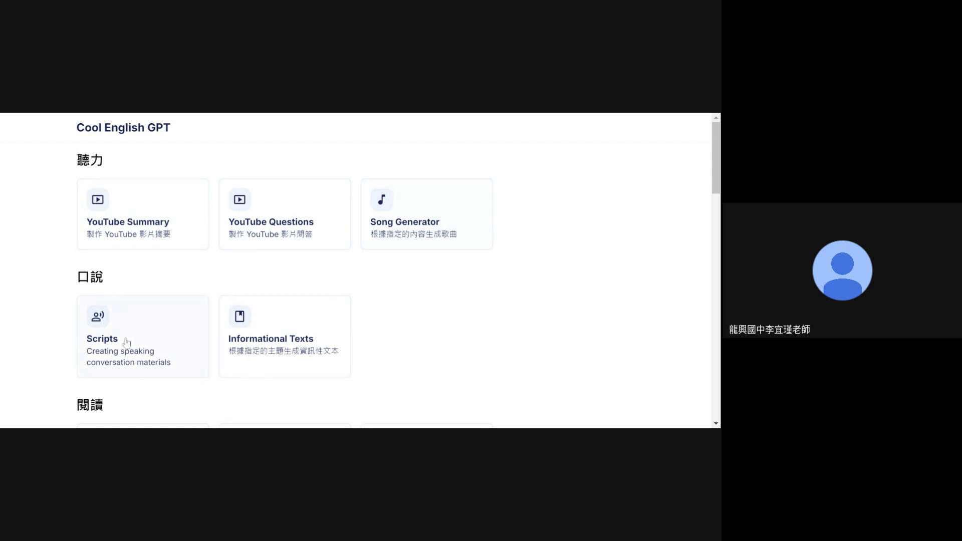
Look through the Cool English GPT tools from listening and speaking down to the teacher section
scroll(276, 347, down, 5)
scroll(415, 333, down, 5)
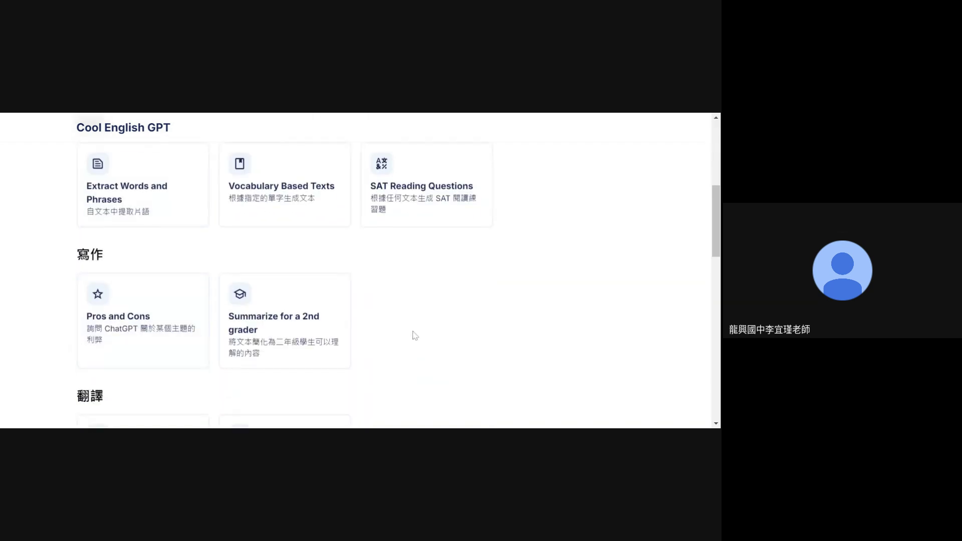
scroll(471, 266, down, 4)
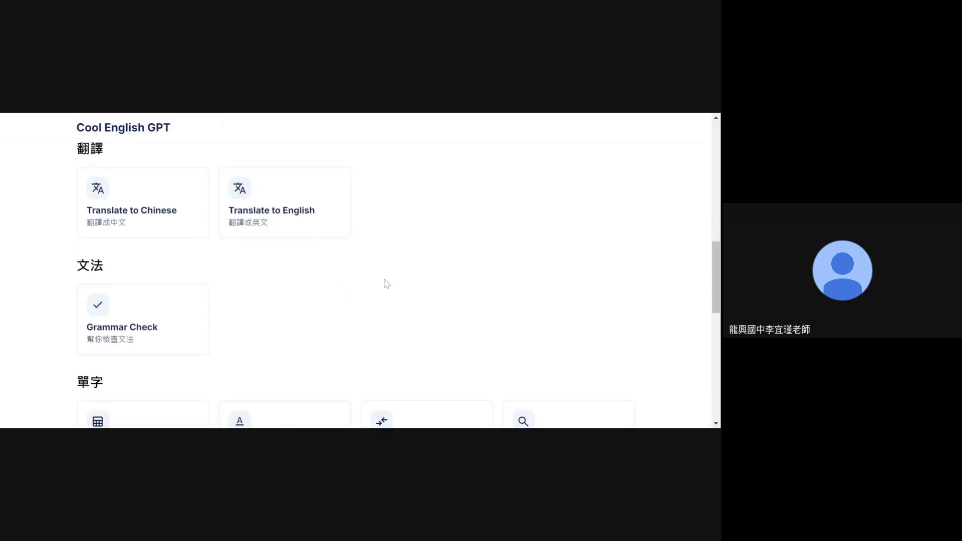
scroll(618, 300, down, 5)
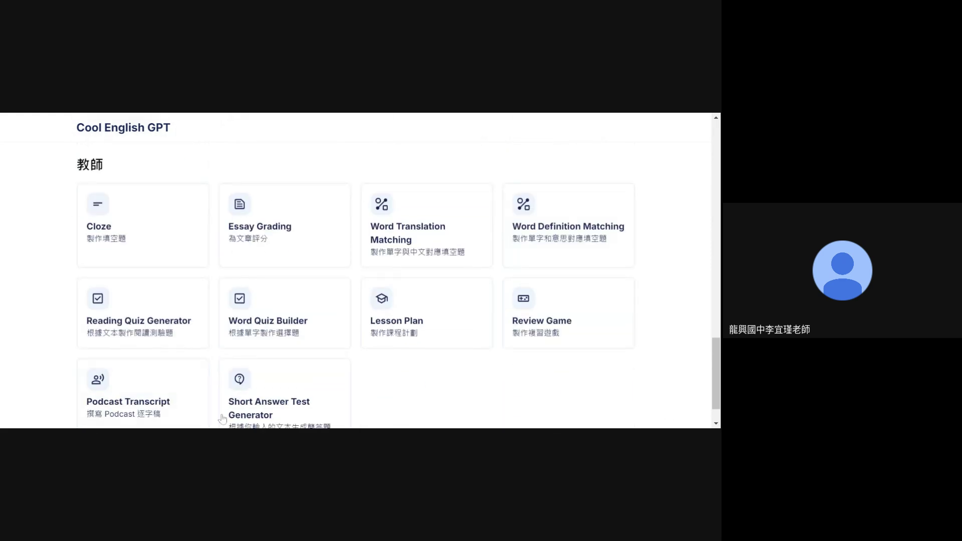
scroll(476, 407, down, 1)
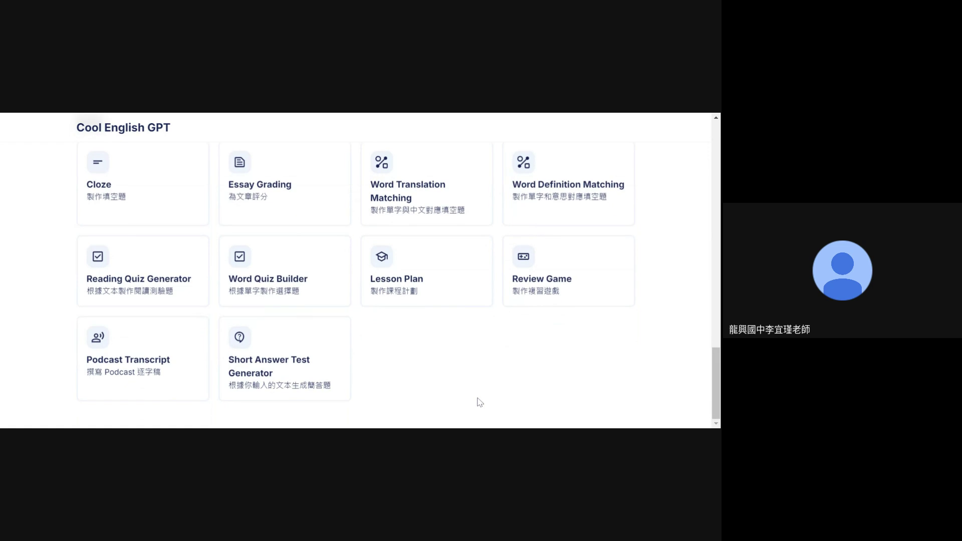
scroll(480, 401, up, 15)
scroll(480, 385, up, 3)
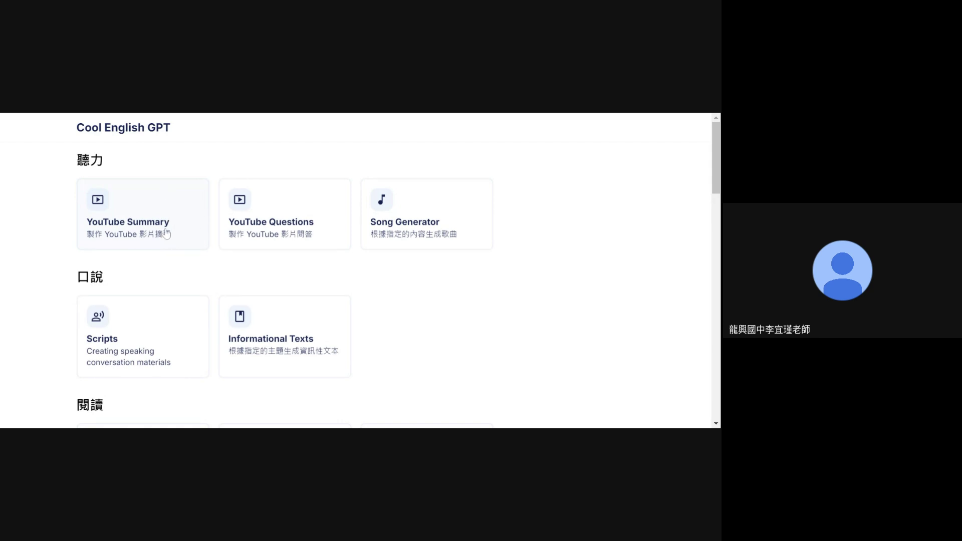
Open YouTube Summary, submit the prefilled video URL and read the generated English and Chinese text
click(184, 221)
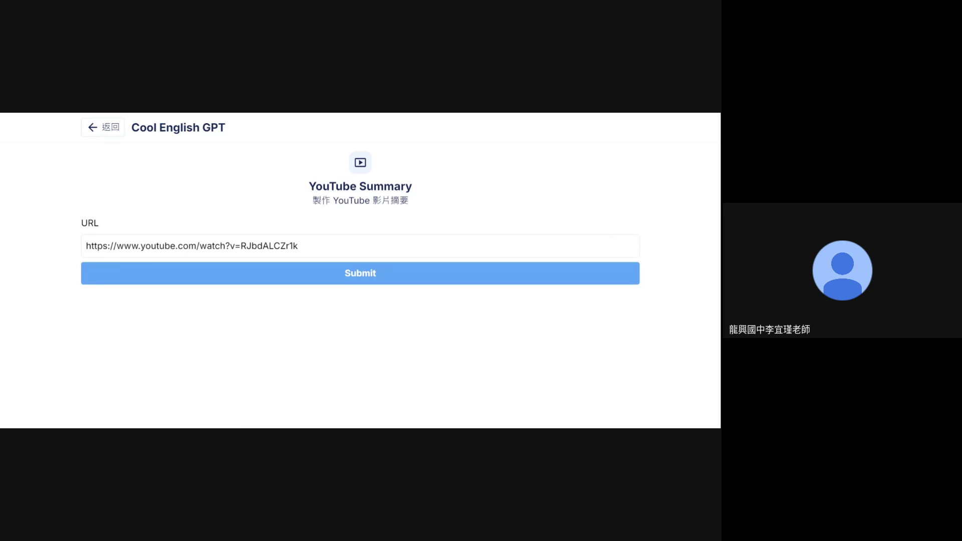
click(268, 274)
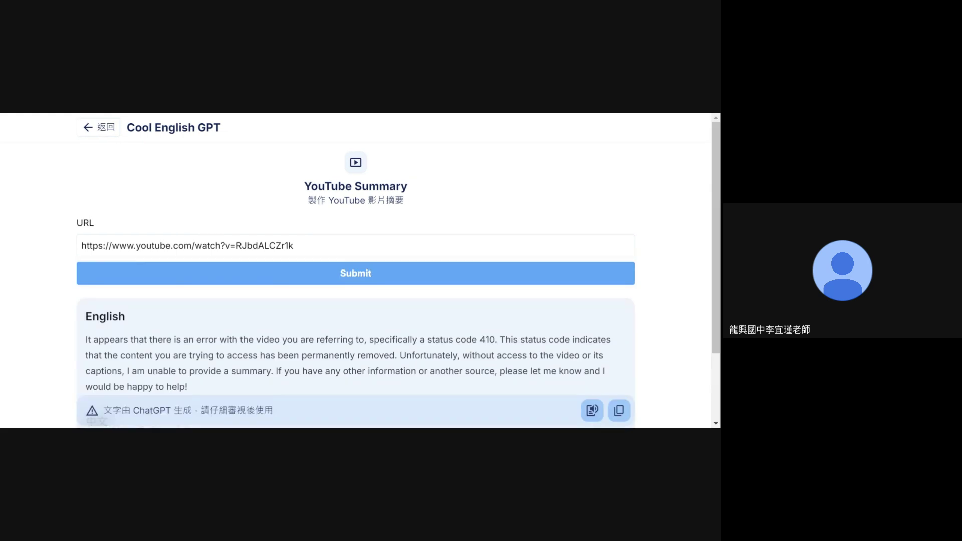
scroll(318, 294, down, 2)
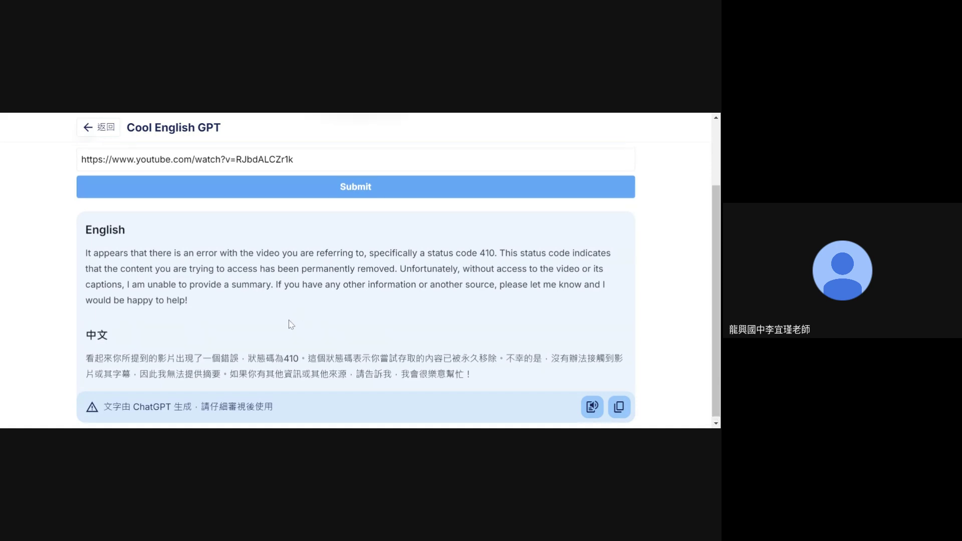
scroll(268, 365, up, 1)
scroll(226, 391, down, 1)
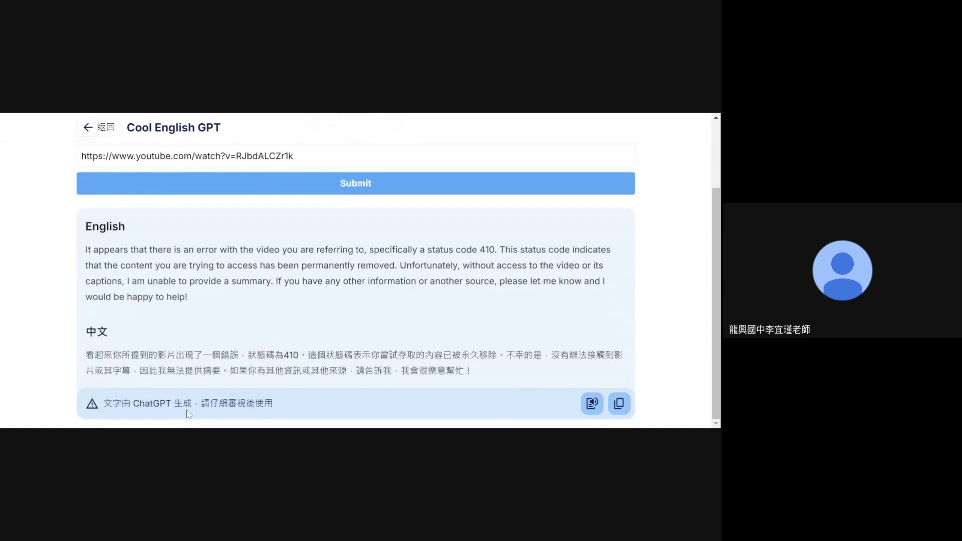
scroll(106, 264, up, 2)
Clear the video URL in YouTube Summary
triple_click(106, 246)
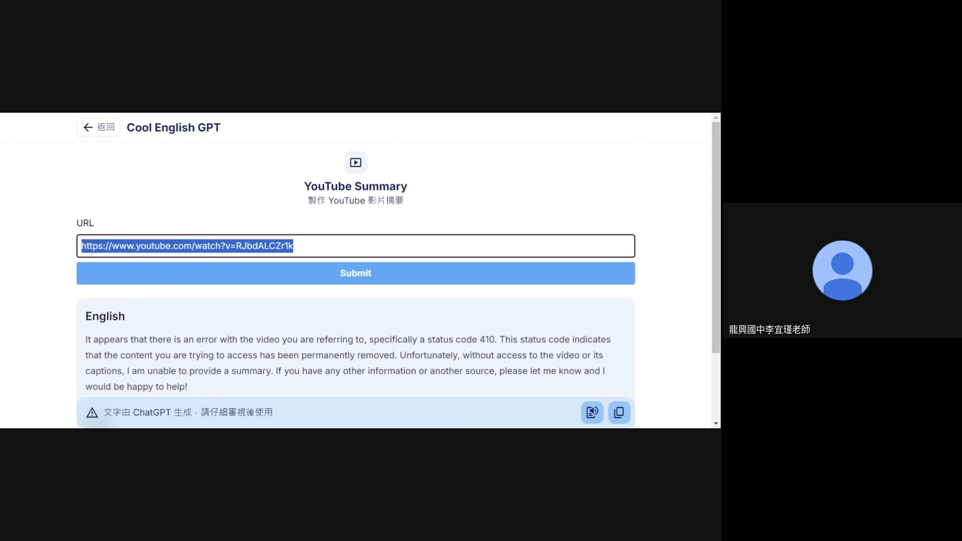
key(BackSpace)
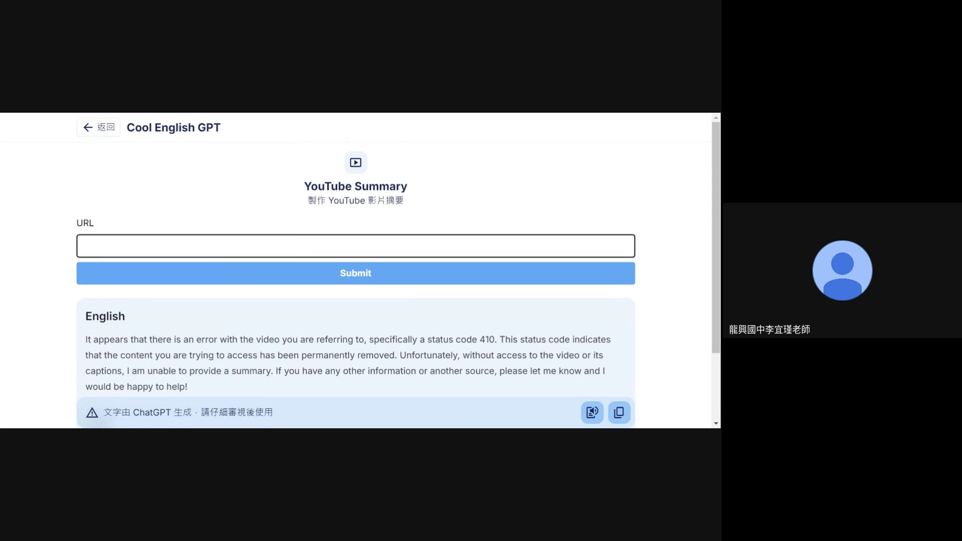
click(277, 425)
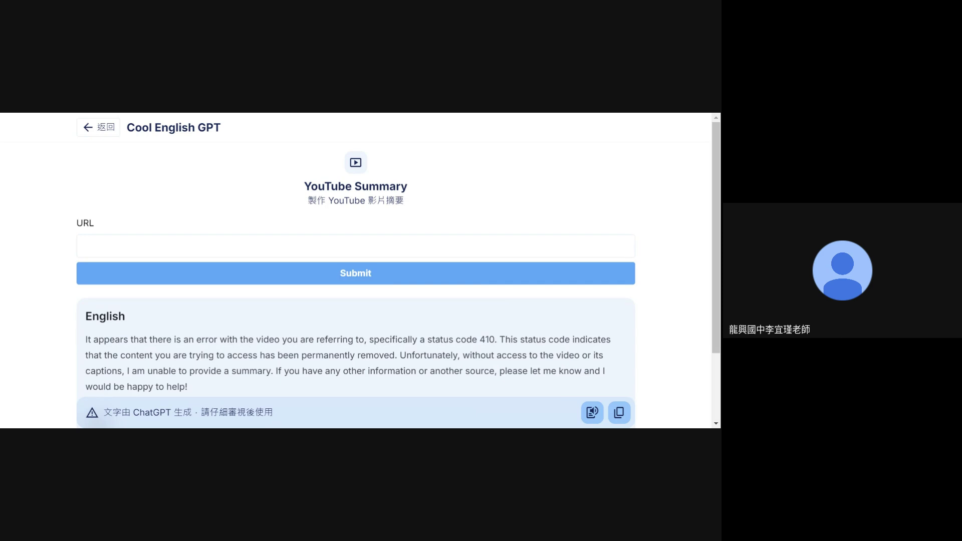
click(381, 246)
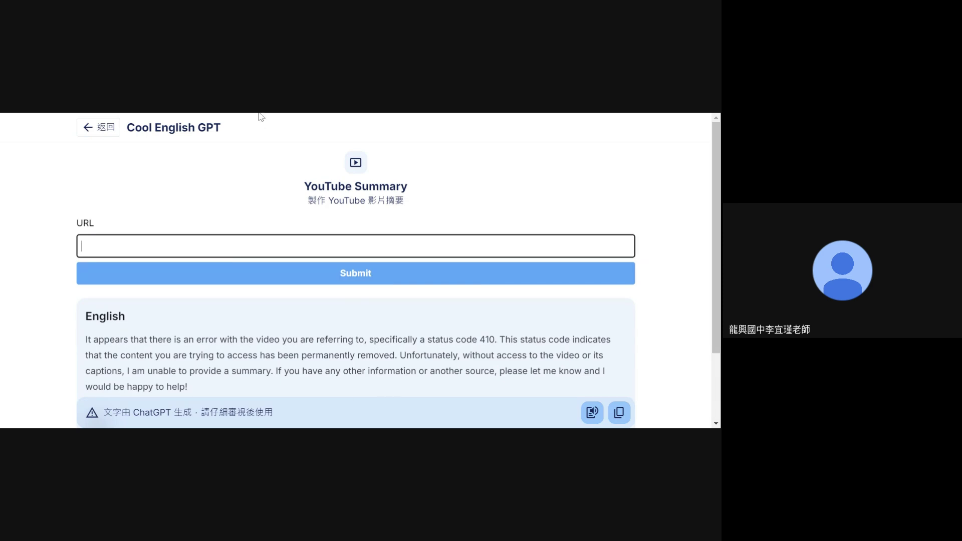
Open YouTube Questions, submit the prefilled video URL and read the generated response
click(94, 127)
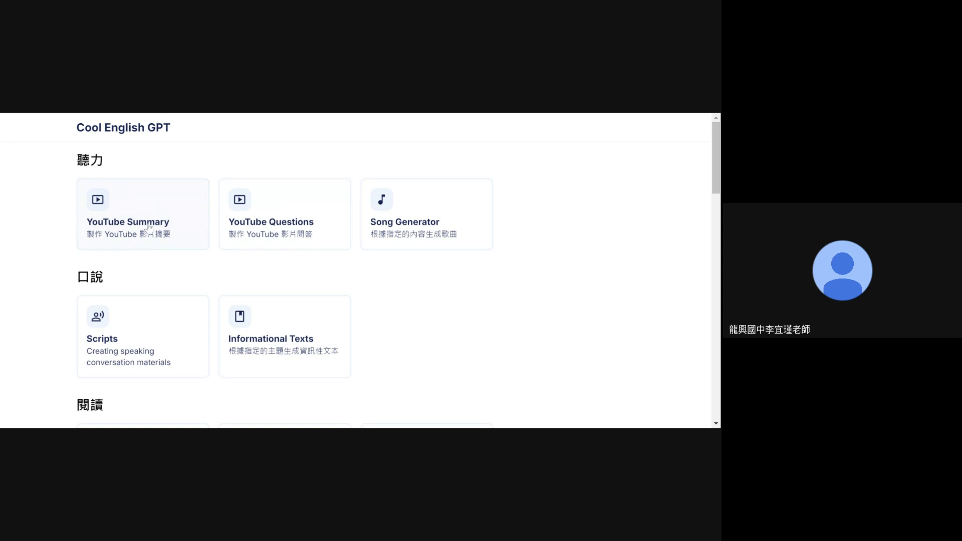
click(311, 229)
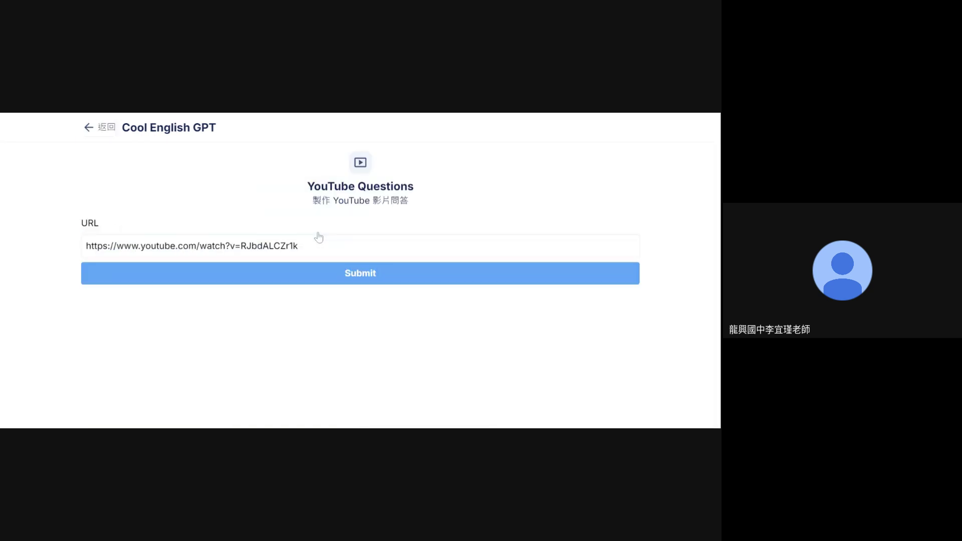
click(366, 275)
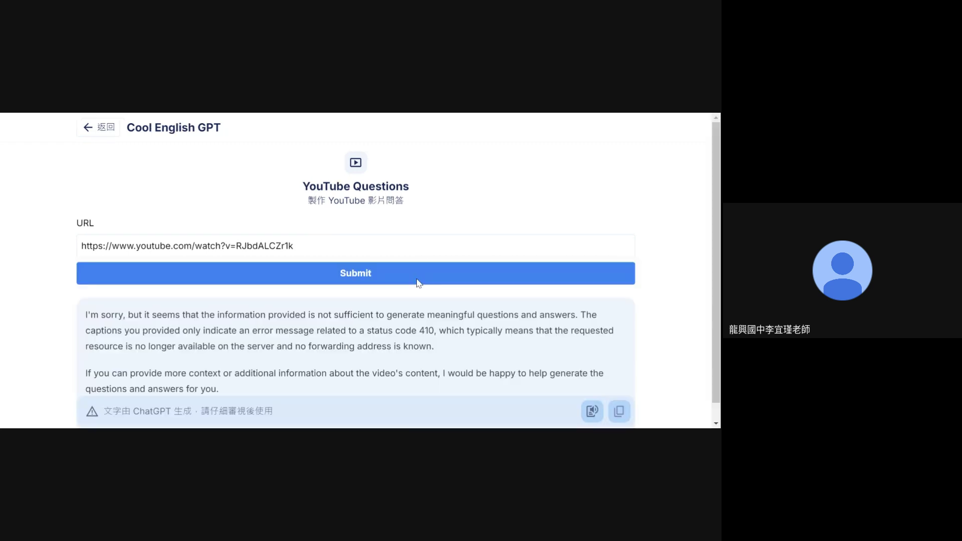
scroll(419, 345, down, 1)
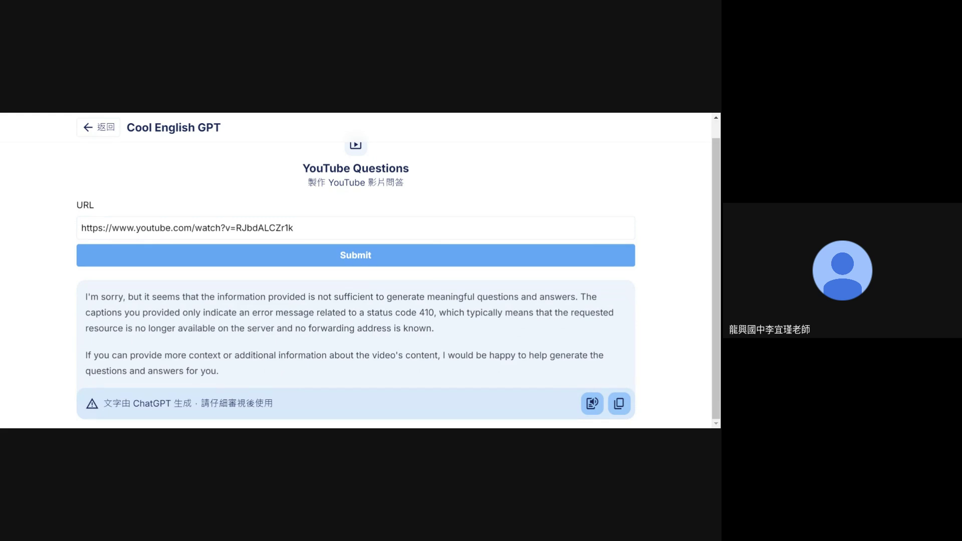
scroll(277, 354, up, 1)
Open Song Generator, generate a song from the prefilled words "cookie, zoo, rainbow" and look over the lyrics and the ChatGPT notice
click(100, 133)
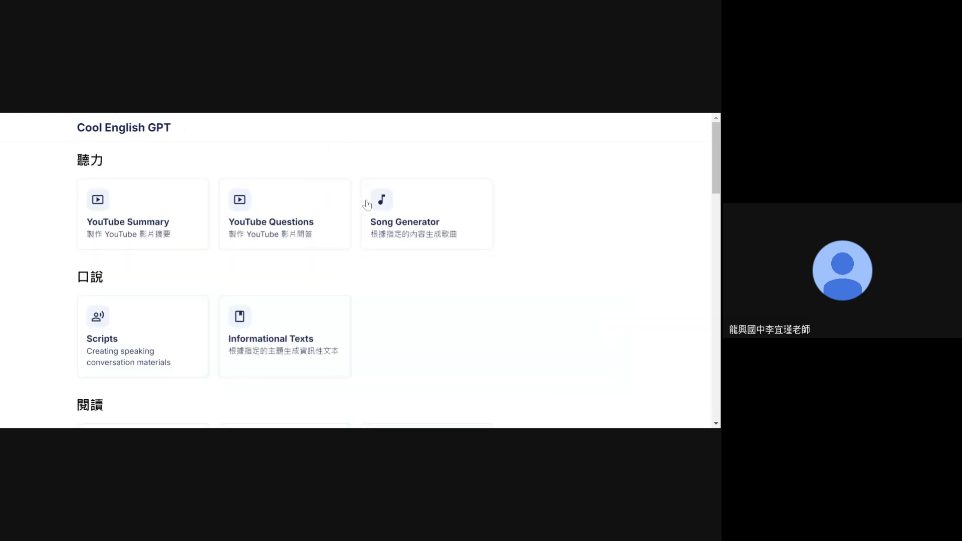
click(455, 239)
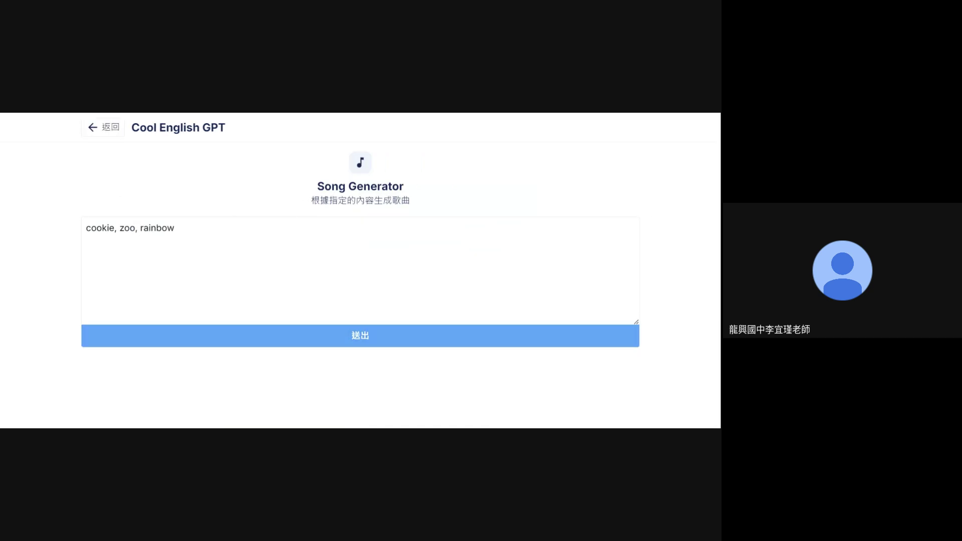
drag(328, 200, 410, 201)
click(401, 281)
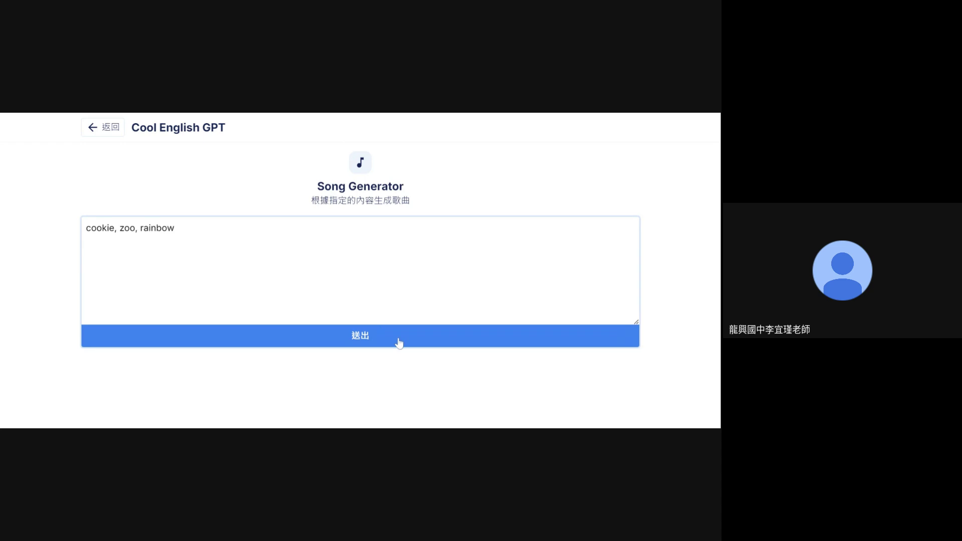
click(398, 343)
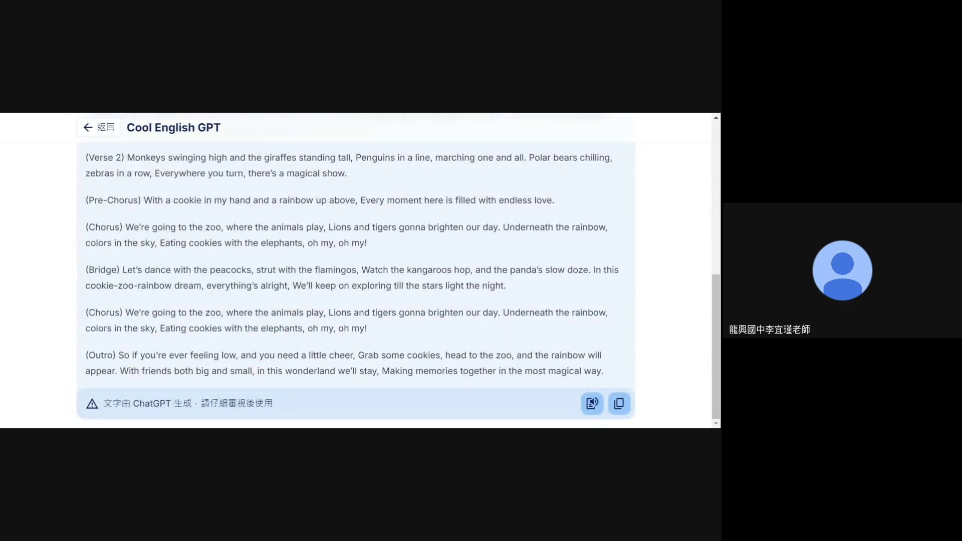
drag(104, 403, 270, 414)
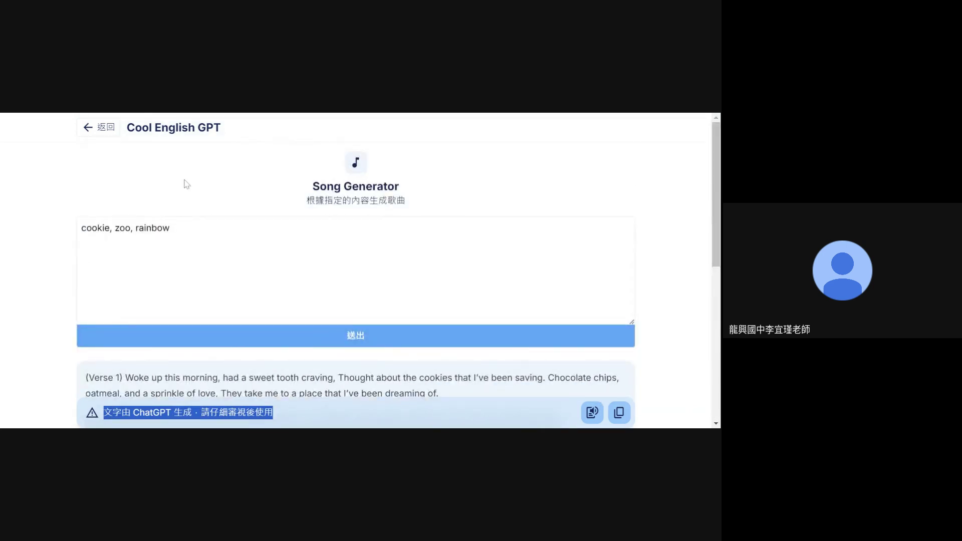
Open Vocabulary Table in the 單字 section and generate a table for the prefilled words Apple, Cake, Bear
click(95, 128)
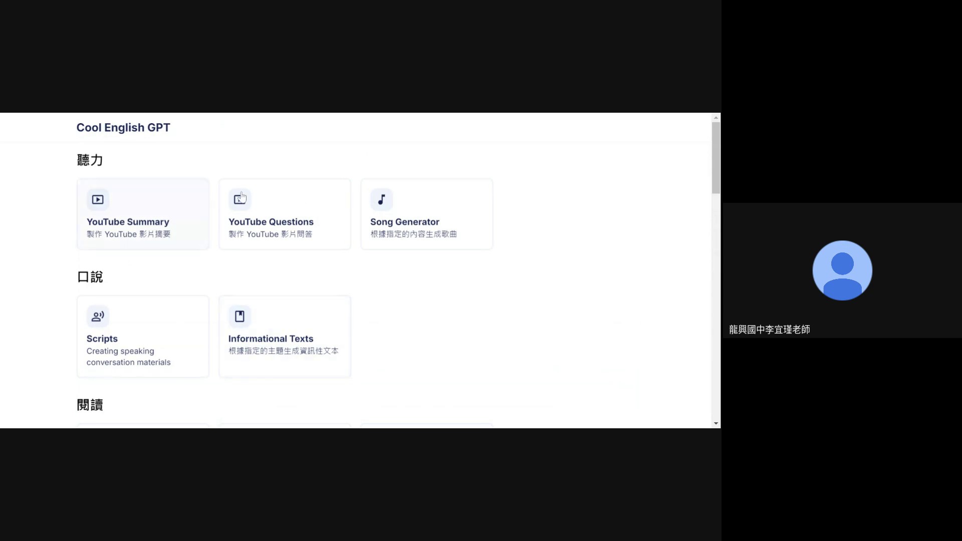
scroll(547, 298, down, 5)
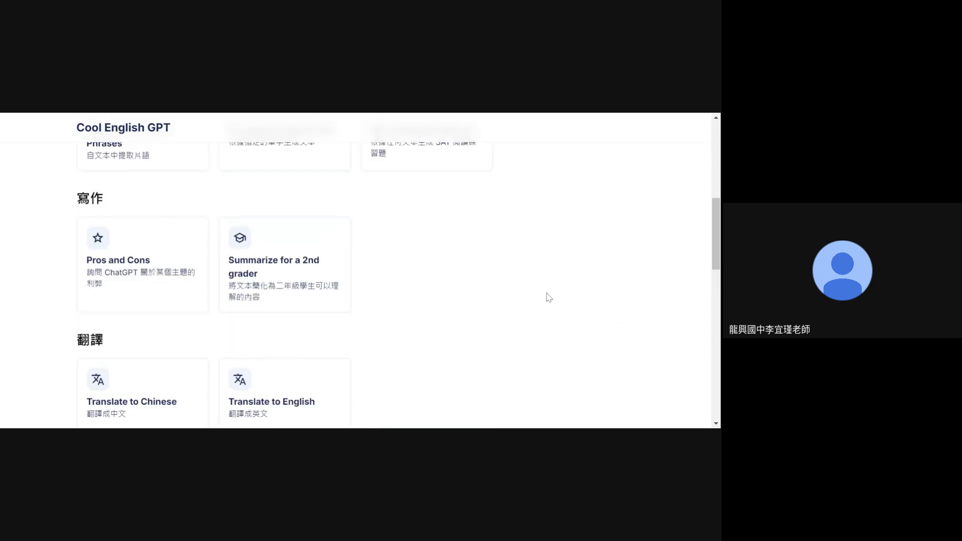
scroll(284, 311, down, 1)
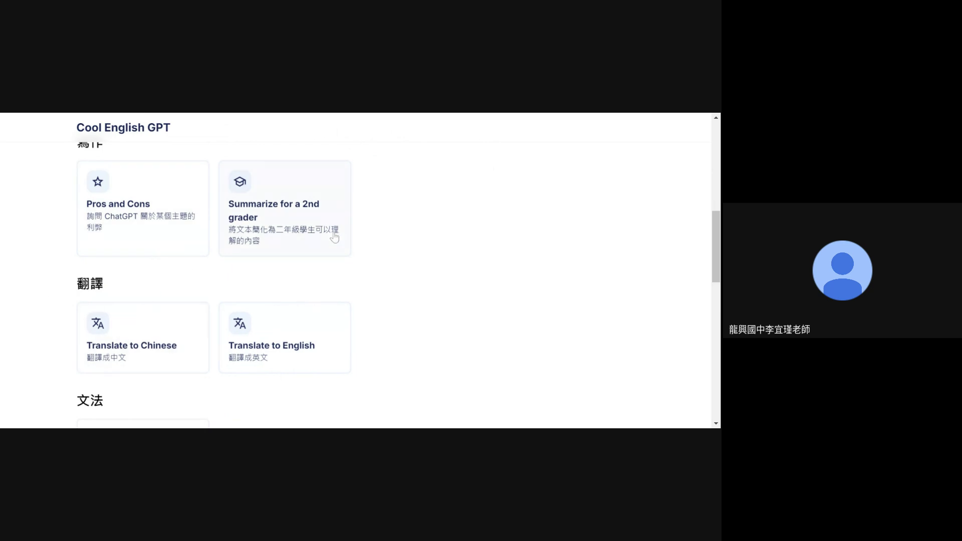
scroll(335, 237, down, 4)
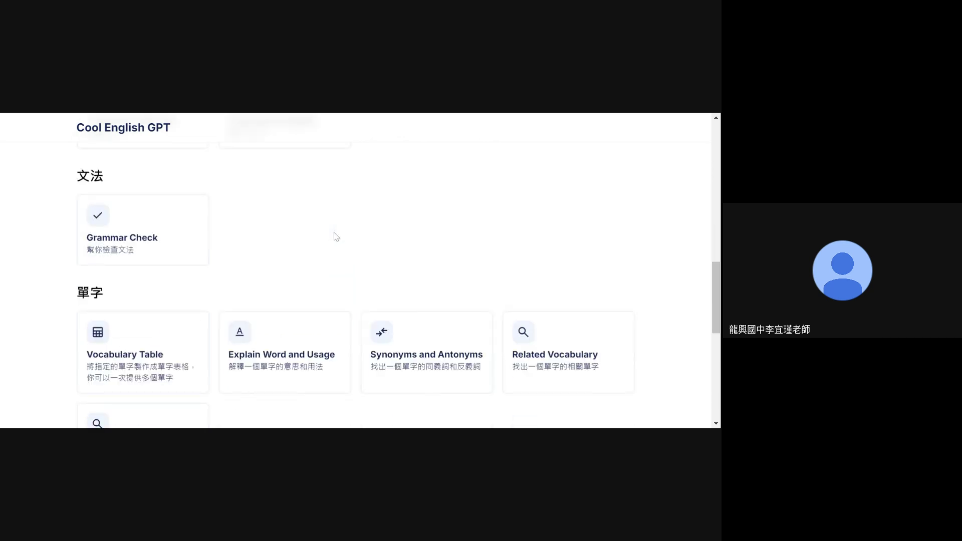
scroll(334, 238, down, 2)
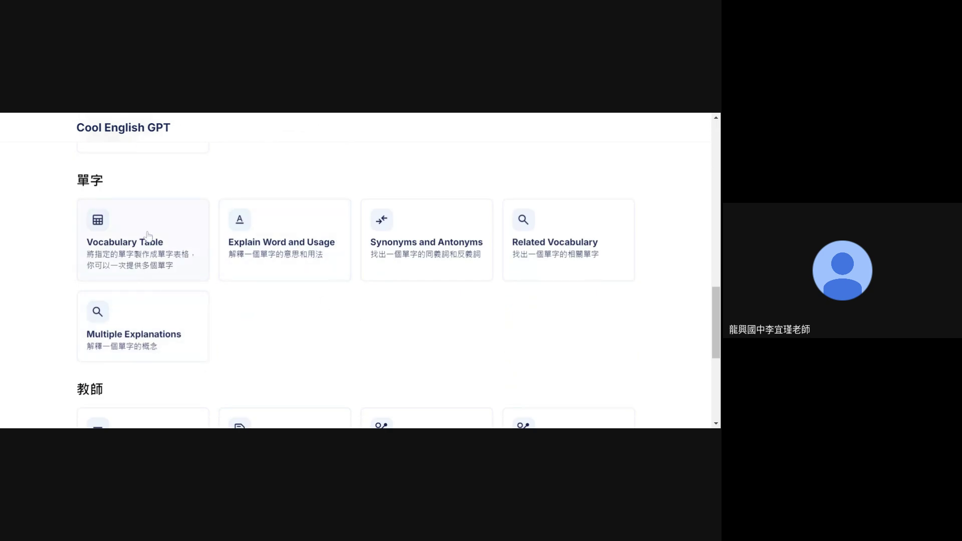
click(193, 269)
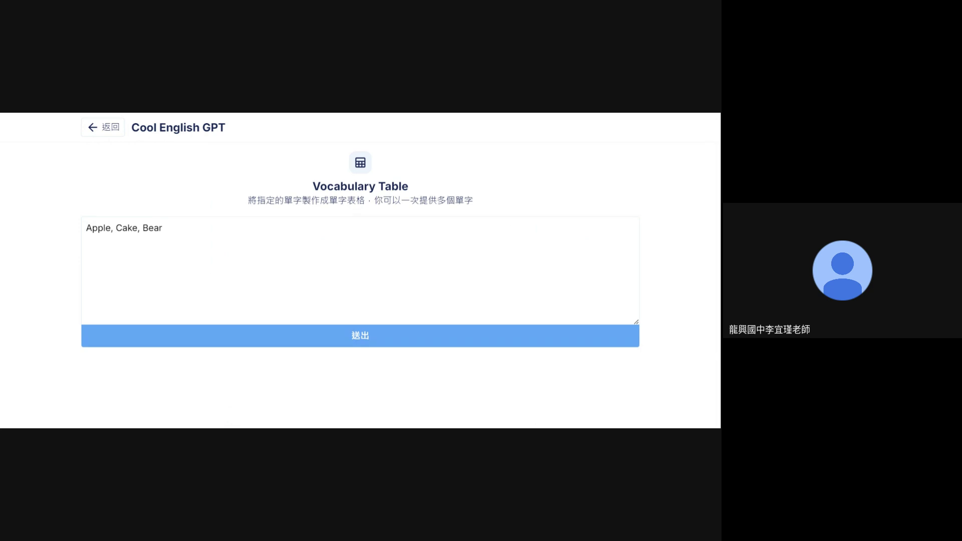
click(296, 340)
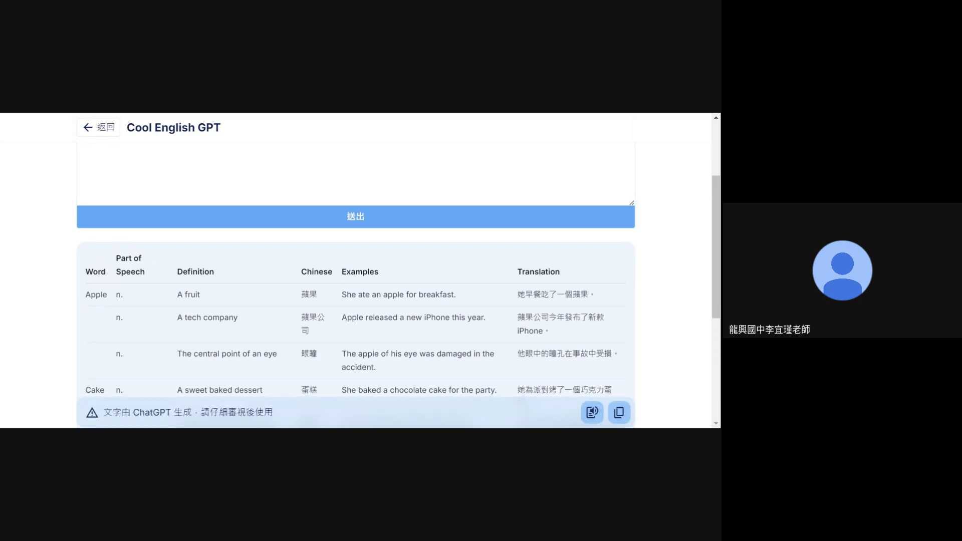
Examine the vocabulary table's definitions, Chinese meanings, examples and translations, including the 蘋果公司 entry, and the input word list
click(391, 274)
scroll(549, 328, down, 5)
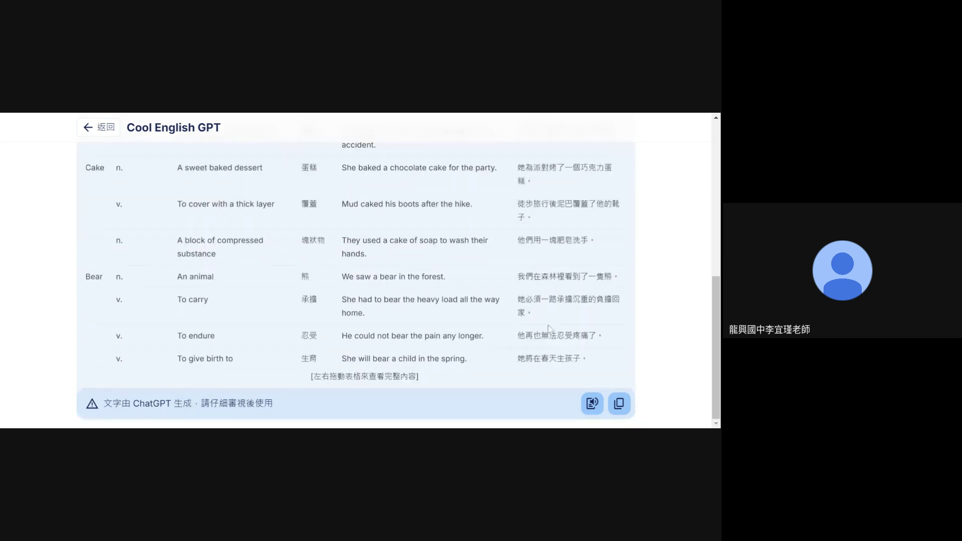
scroll(232, 299, up, 3)
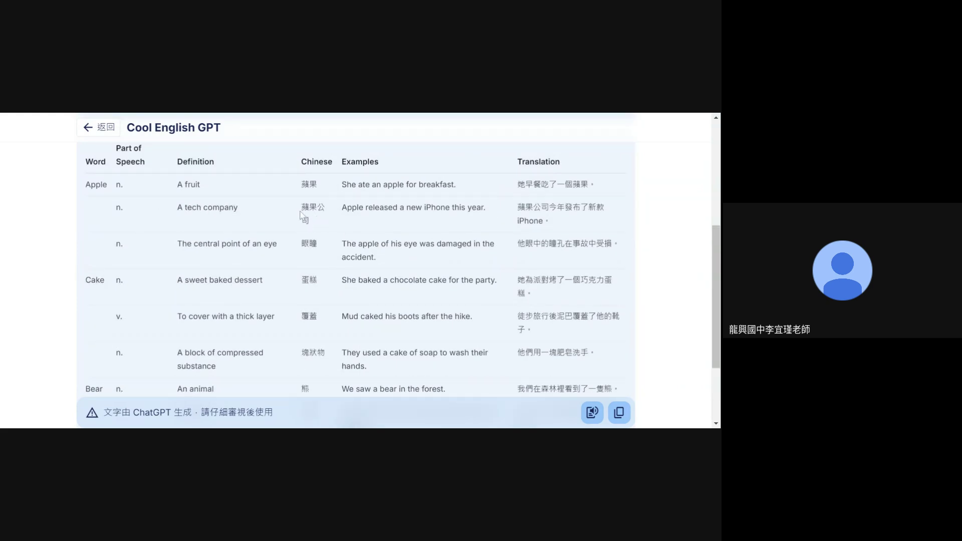
drag(301, 205, 319, 221)
scroll(323, 224, down, 3)
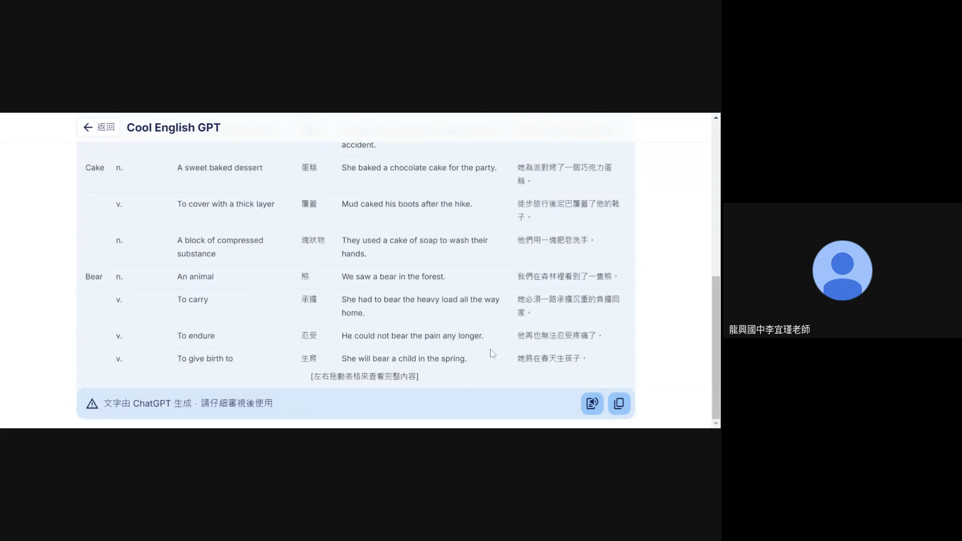
scroll(490, 353, up, 10)
scroll(108, 409, down, 6)
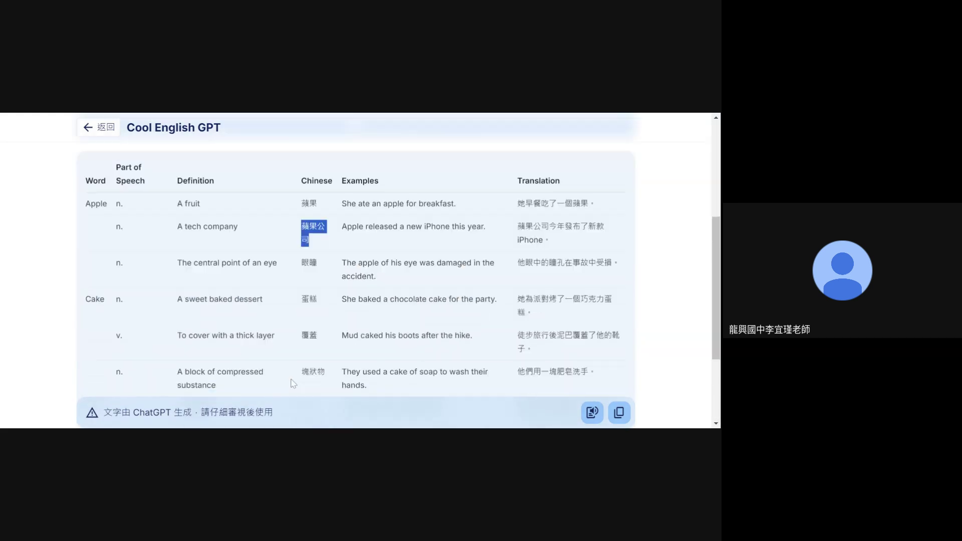
scroll(294, 414, up, 5)
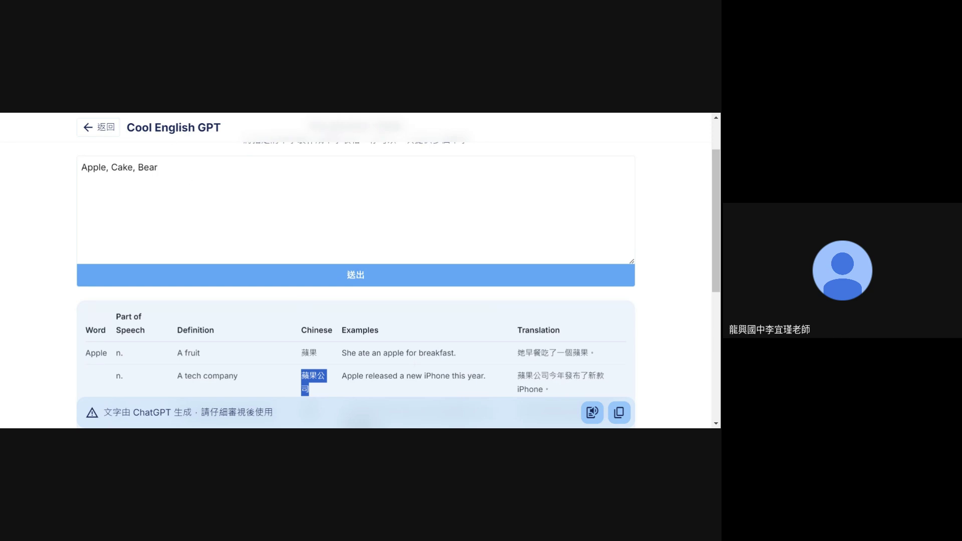
click(158, 167)
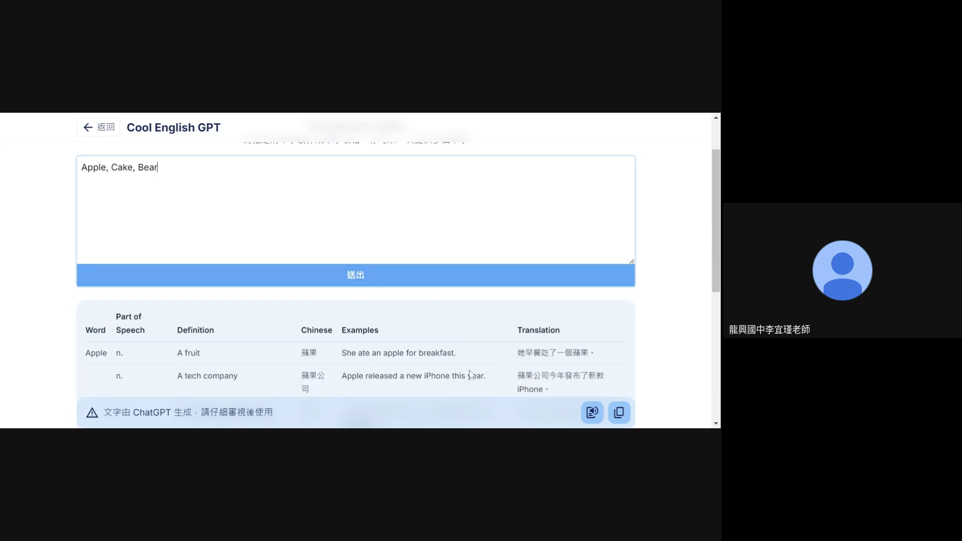
View the Synonyms and Antonyms tool in the 單字 section with its sample word Superior, and return to the tool list
click(90, 127)
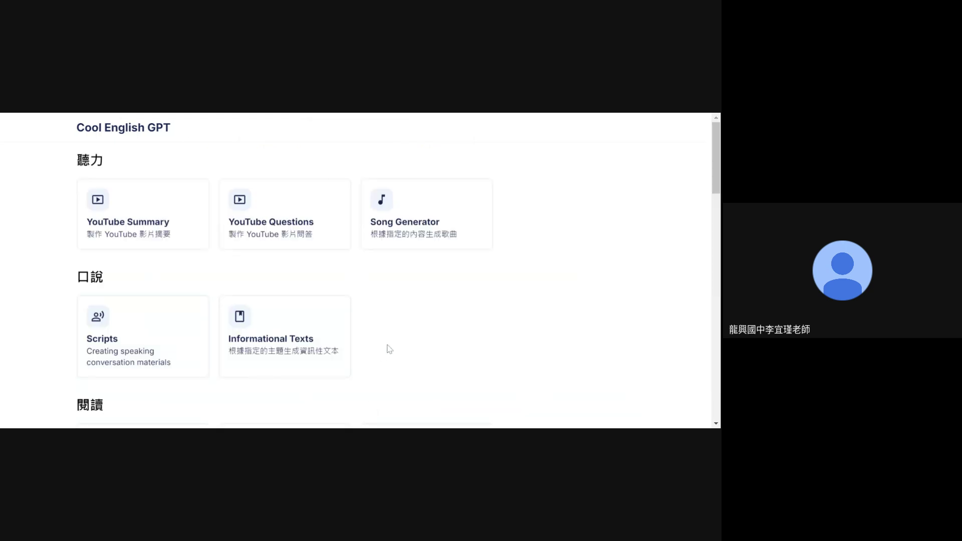
scroll(390, 350, down, 12)
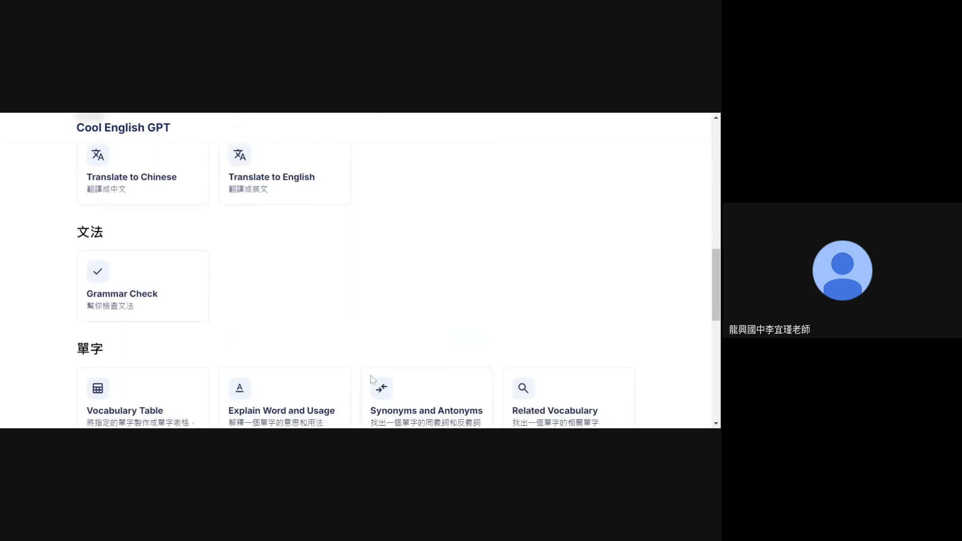
scroll(360, 318, down, 3)
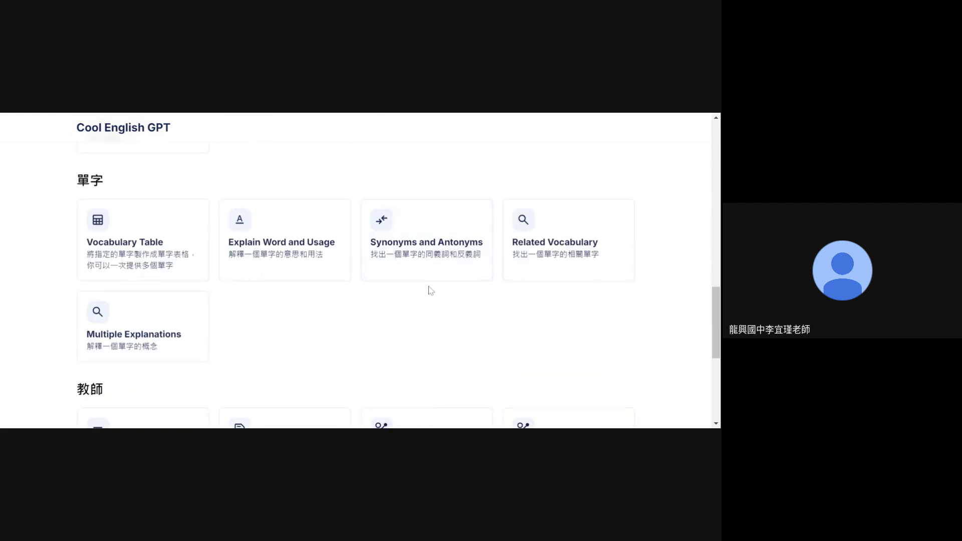
click(395, 257)
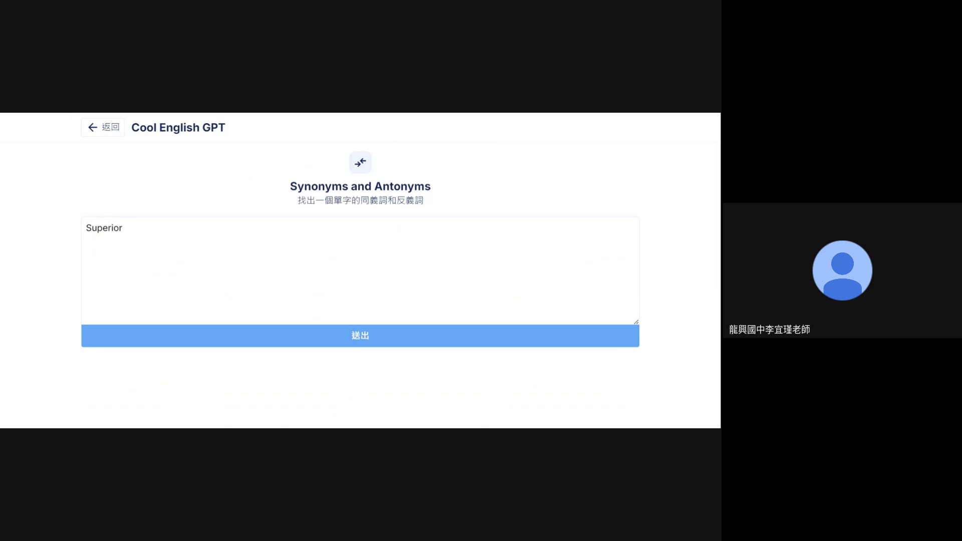
click(108, 129)
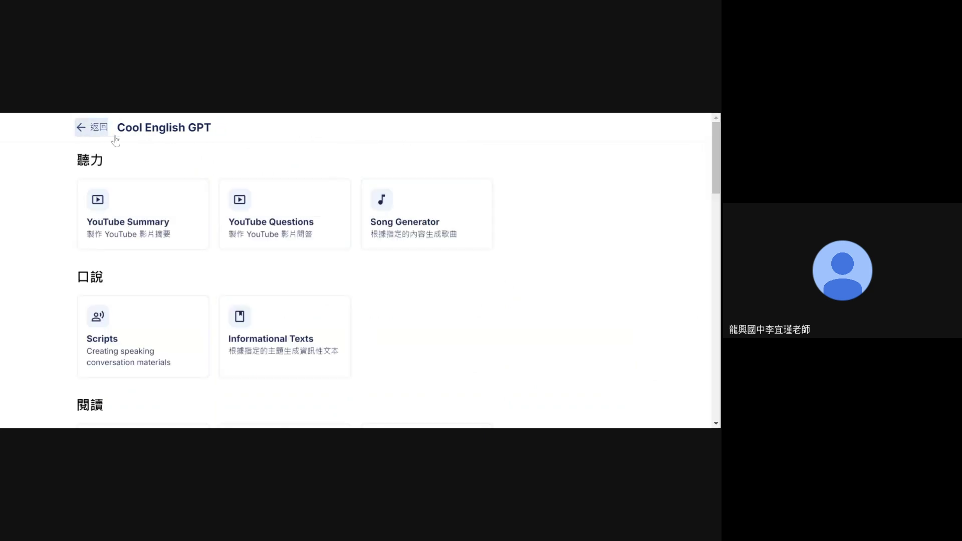